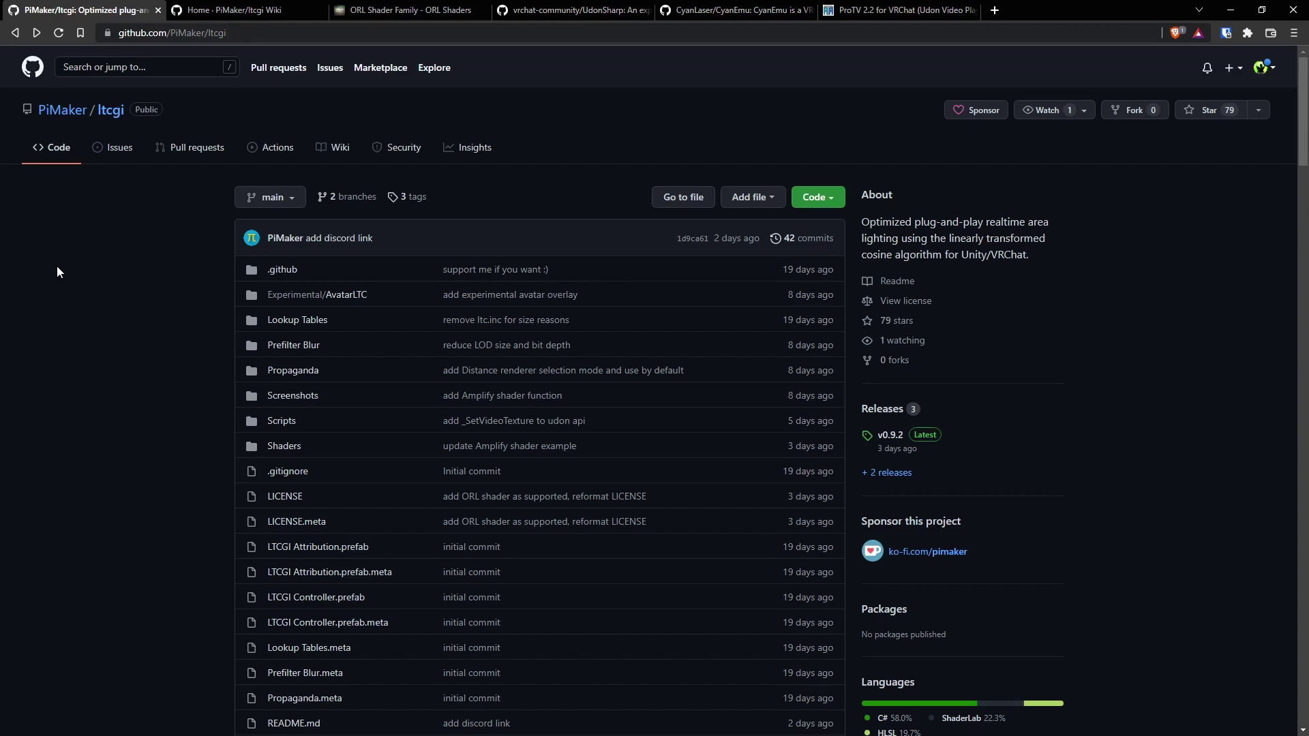
- Read the ltcgi README past the Discord link to Supported shaders and the UdonSharp/CyanEmu dependencies
{"action": "scroll", "coordinate": [91, 260], "scroll_direction": "down", "scroll_amount": 5}
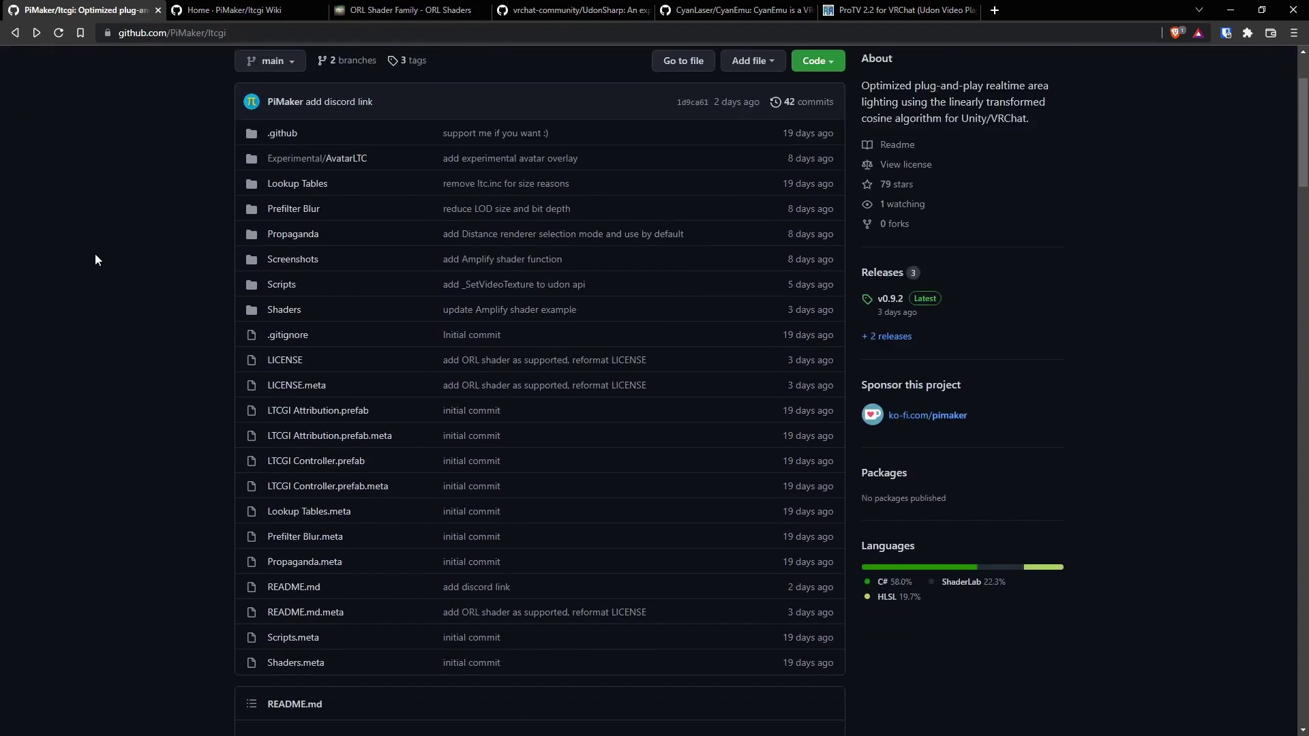
{"action": "scroll", "coordinate": [98, 259], "scroll_direction": "down", "scroll_amount": 4}
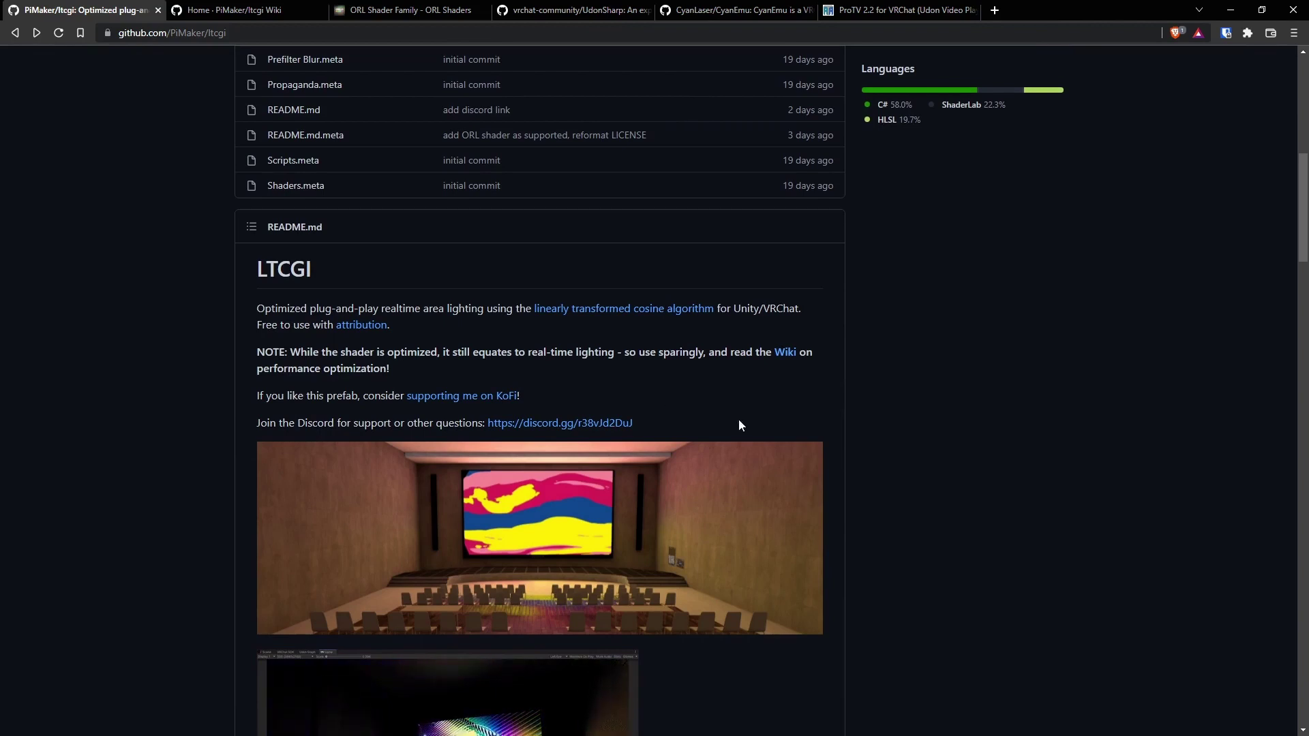
{"action": "left_click_drag", "start_coordinate": [657, 424], "coordinate": [487, 424]}
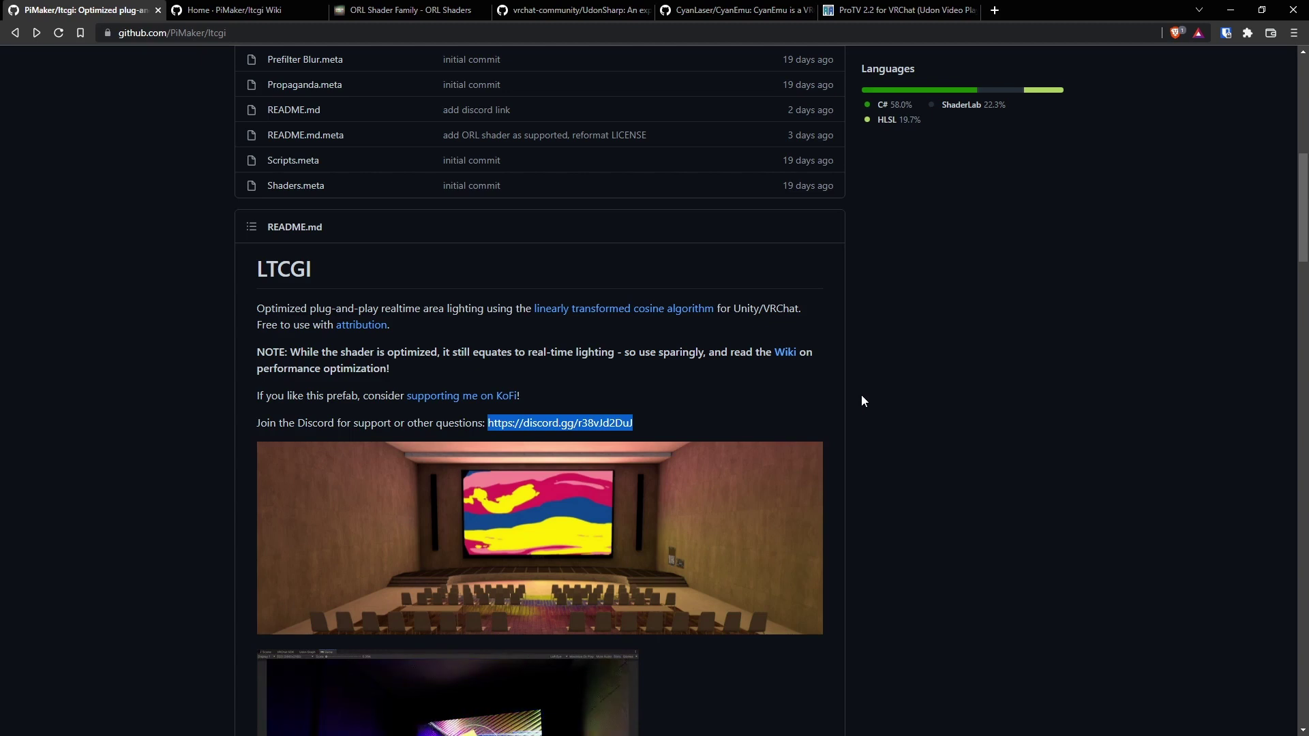
{"action": "left_click", "coordinate": [823, 406]}
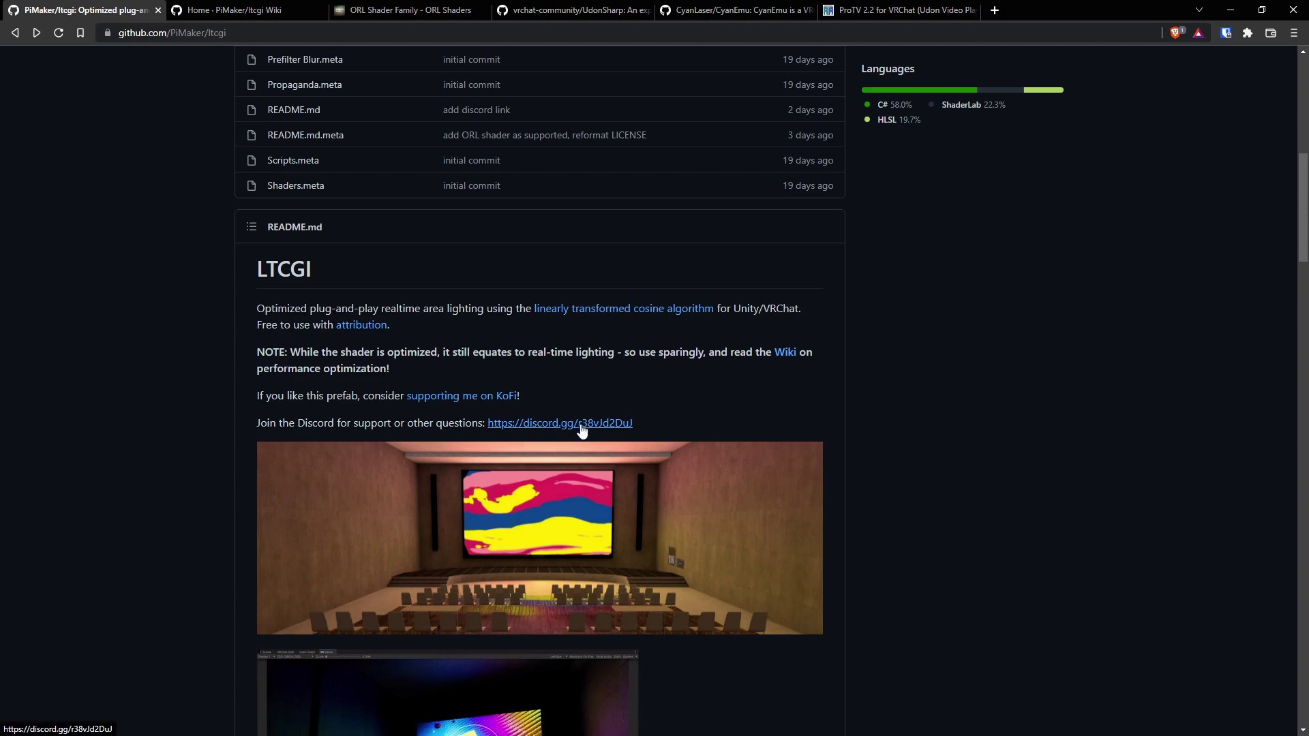
{"action": "scroll", "coordinate": [780, 417], "scroll_direction": "down", "scroll_amount": 7}
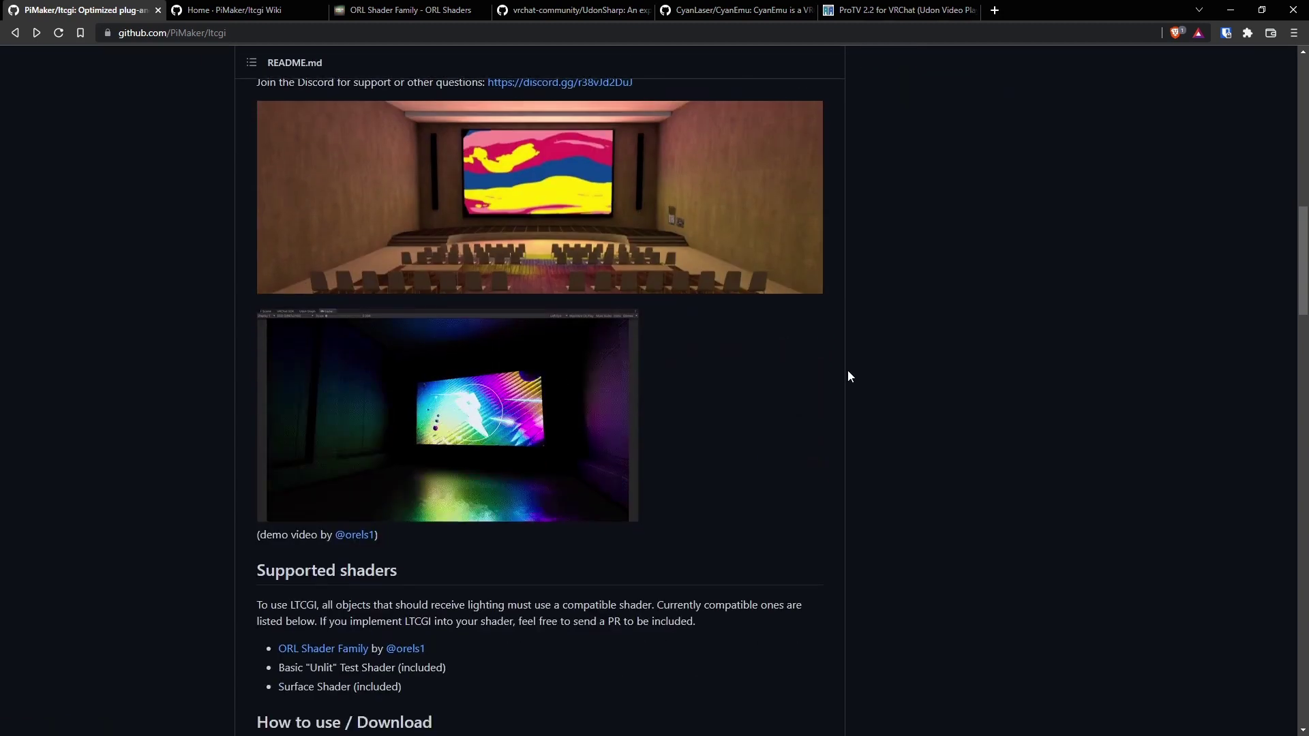
{"action": "scroll", "coordinate": [833, 372], "scroll_direction": "down", "scroll_amount": 1}
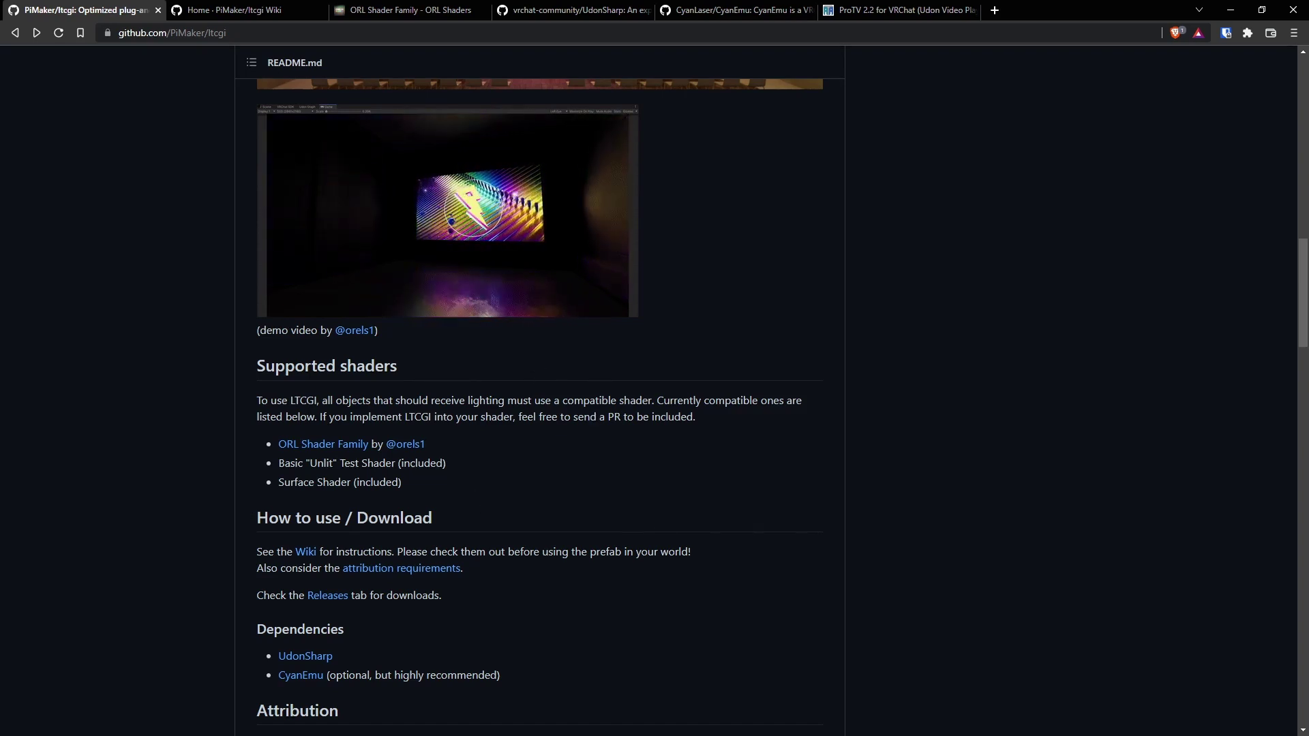
- Review the README's Dependencies section, highlighting the UdonSharp entry
{"action": "scroll", "coordinate": [577, 422], "scroll_direction": "down", "scroll_amount": 2}
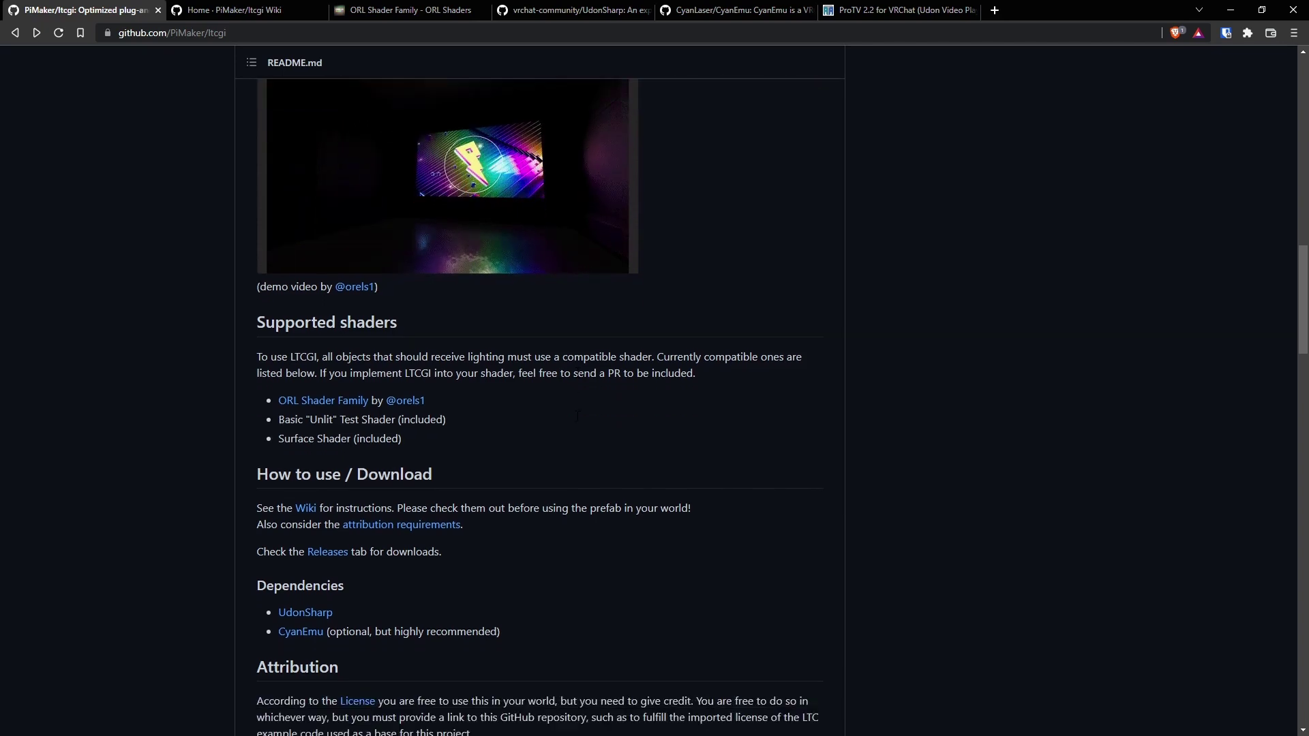
{"action": "scroll", "coordinate": [577, 421], "scroll_direction": "down", "scroll_amount": 2}
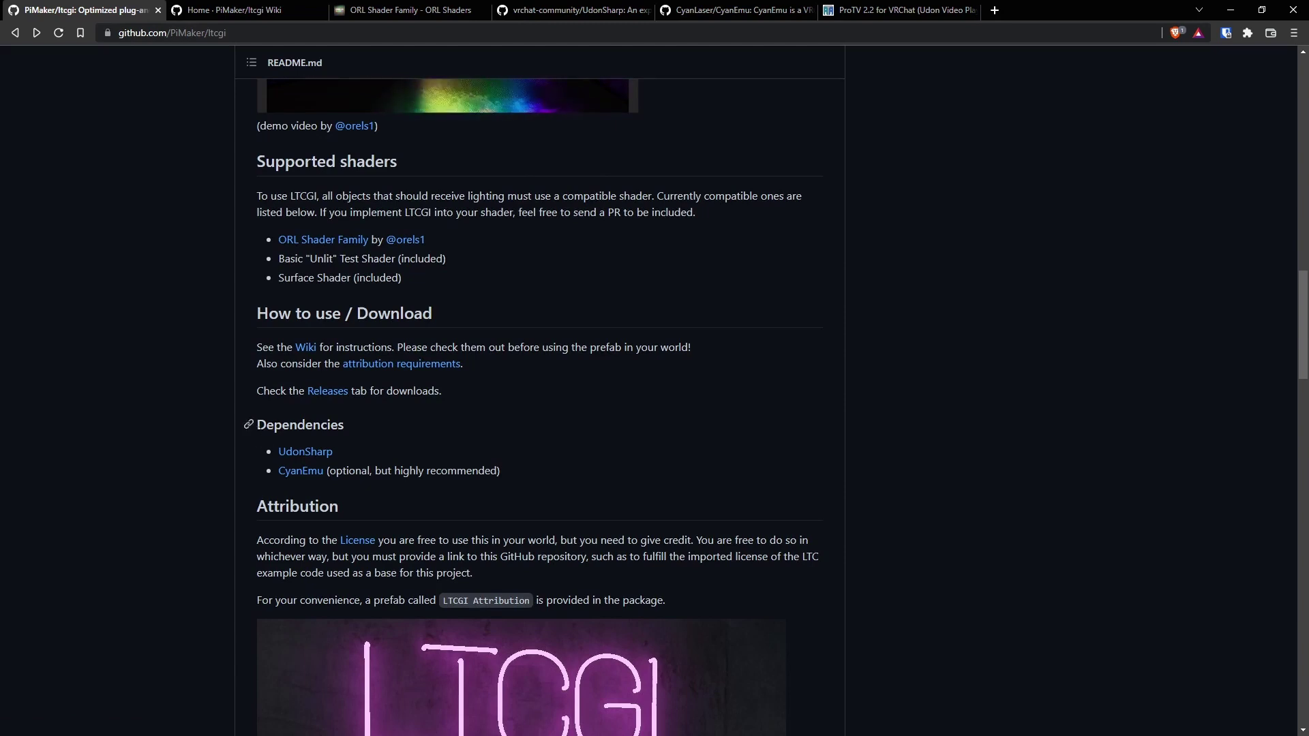
{"action": "left_click_drag", "start_coordinate": [257, 425], "coordinate": [344, 425]}
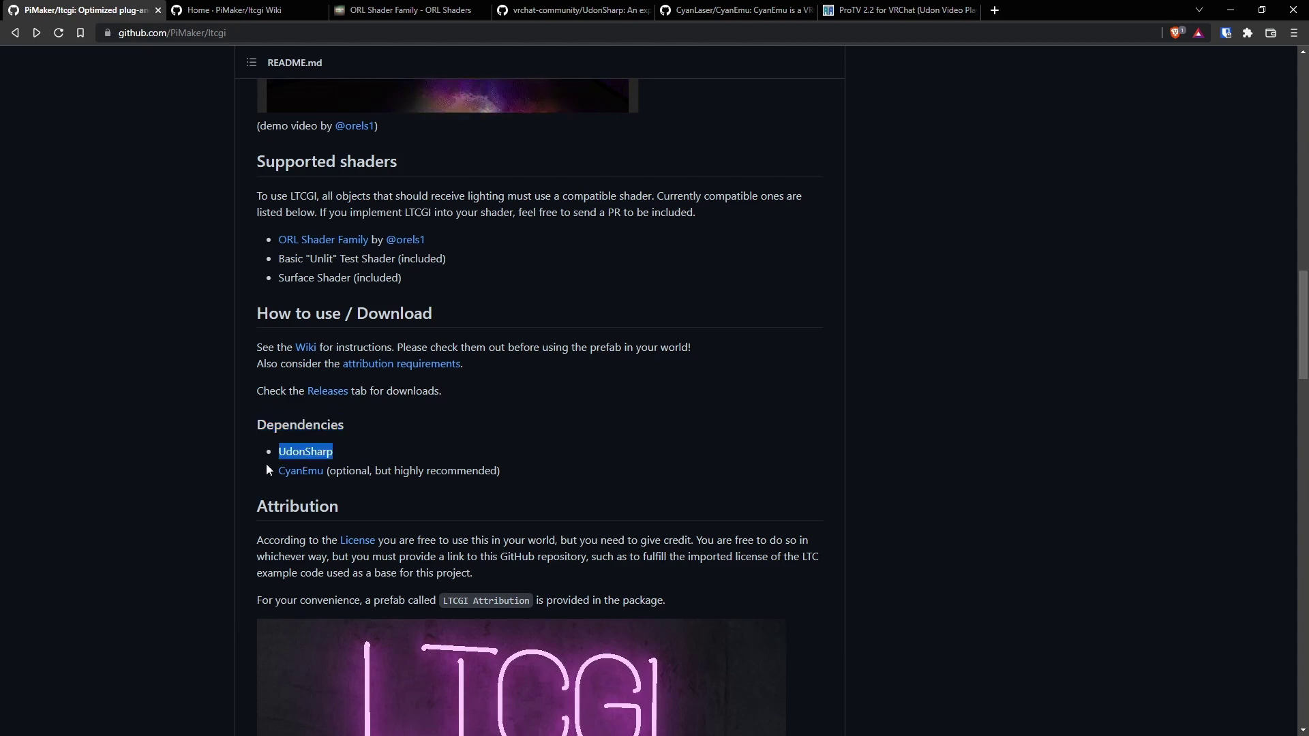
{"action": "left_click", "coordinate": [513, 478]}
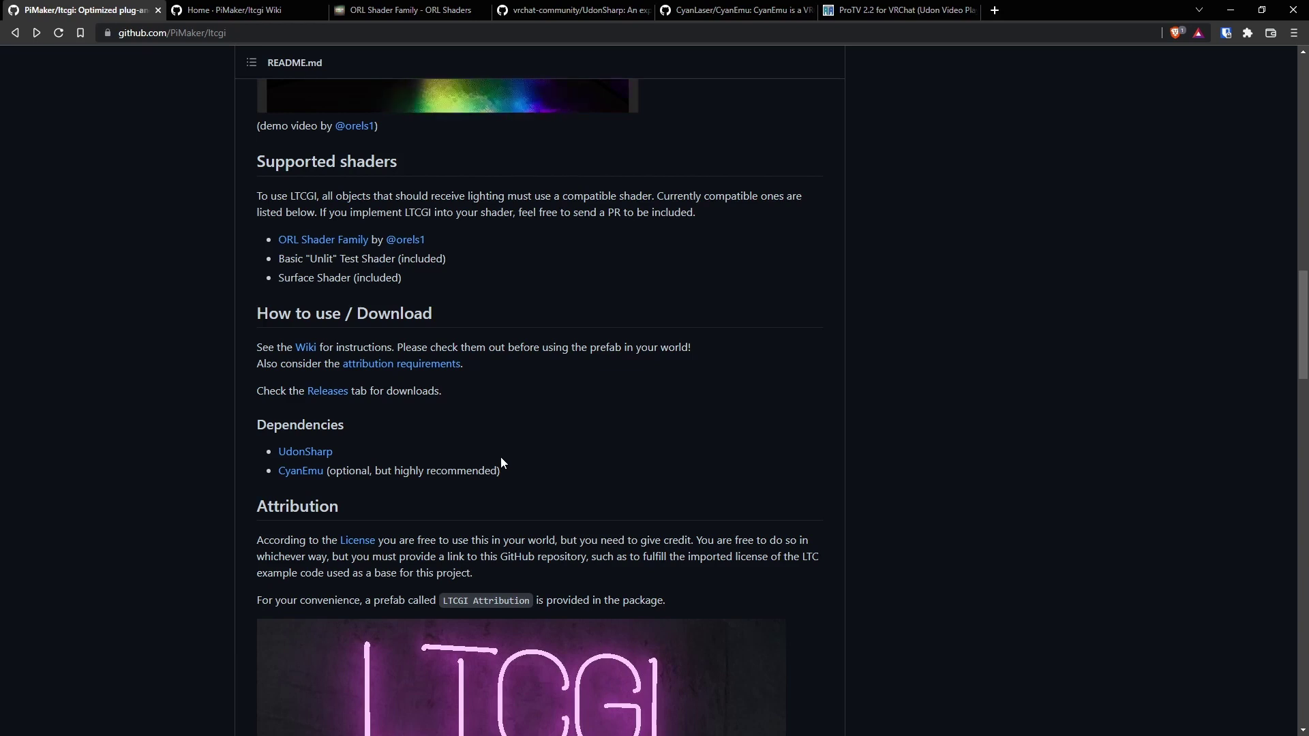
- Read the Attribution section, then return to the repository file list and Releases sidebar
{"action": "scroll", "coordinate": [432, 453], "scroll_direction": "down", "scroll_amount": 2}
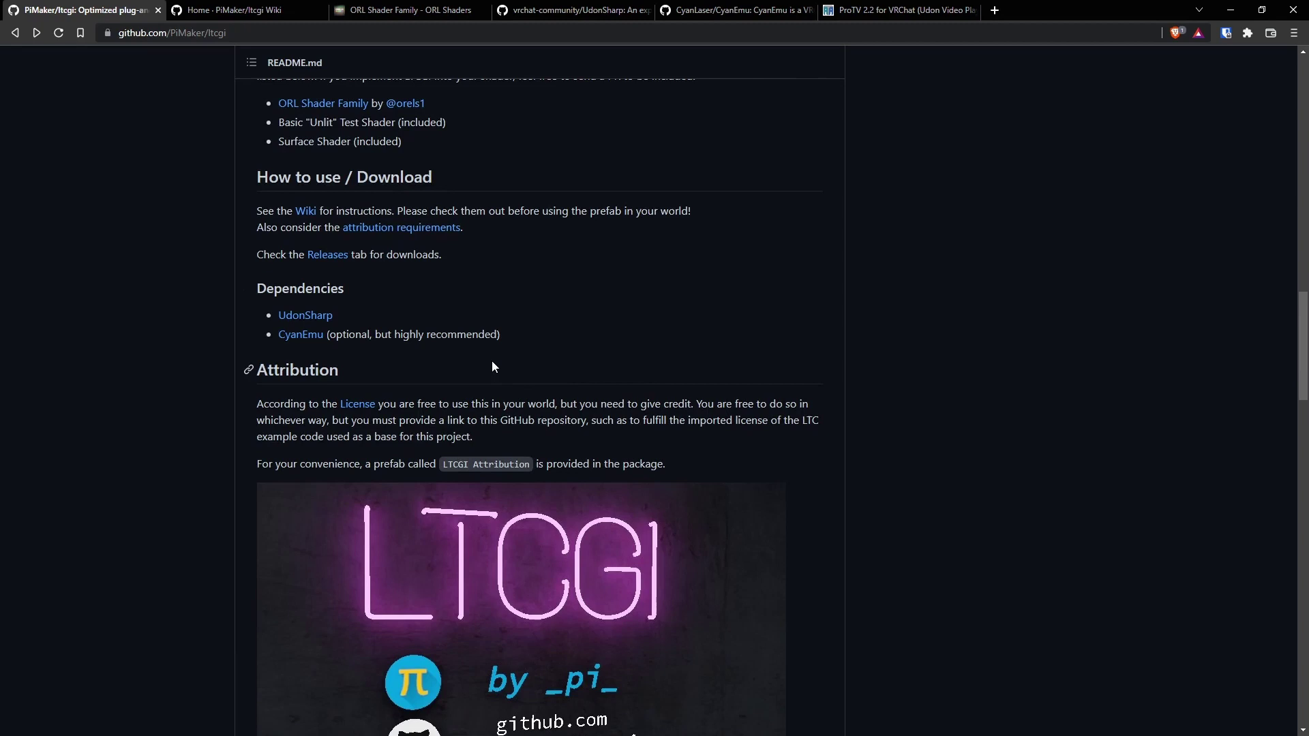
{"action": "scroll", "coordinate": [492, 361], "scroll_direction": "down", "scroll_amount": 1}
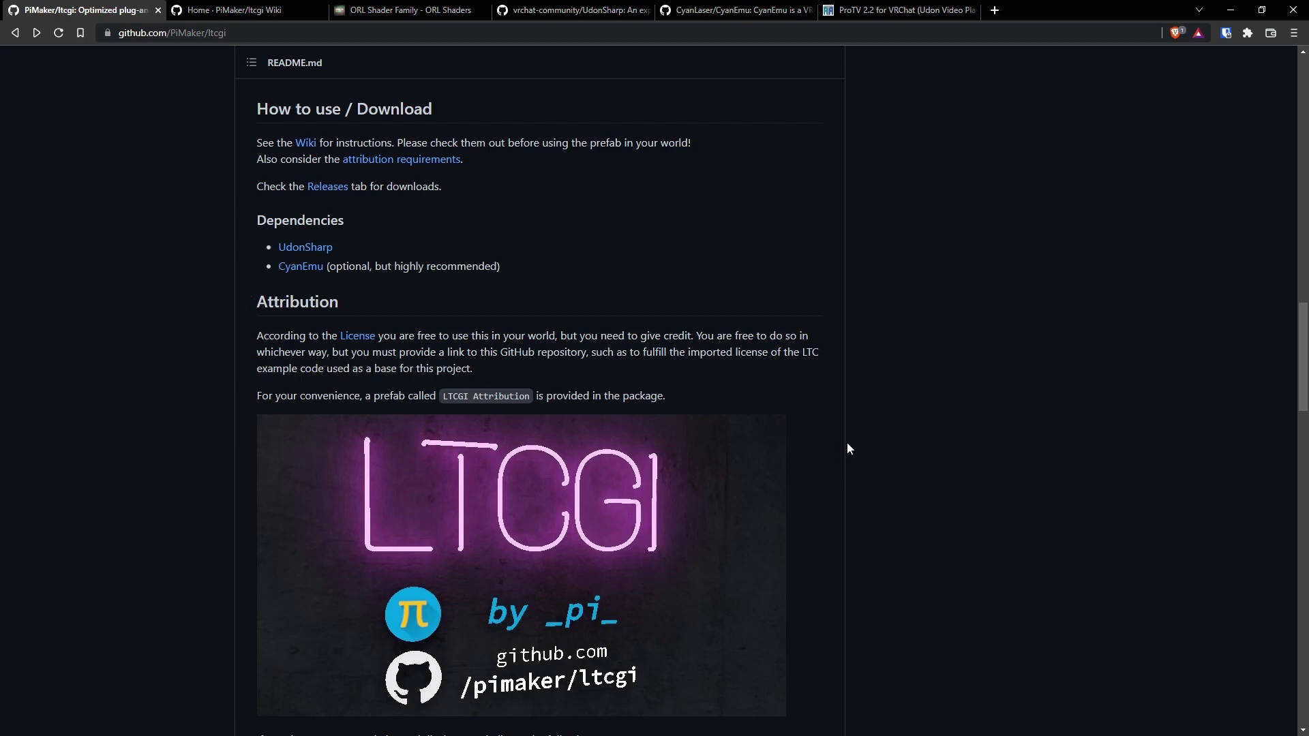
{"action": "scroll", "coordinate": [856, 488], "scroll_direction": "down", "scroll_amount": 2}
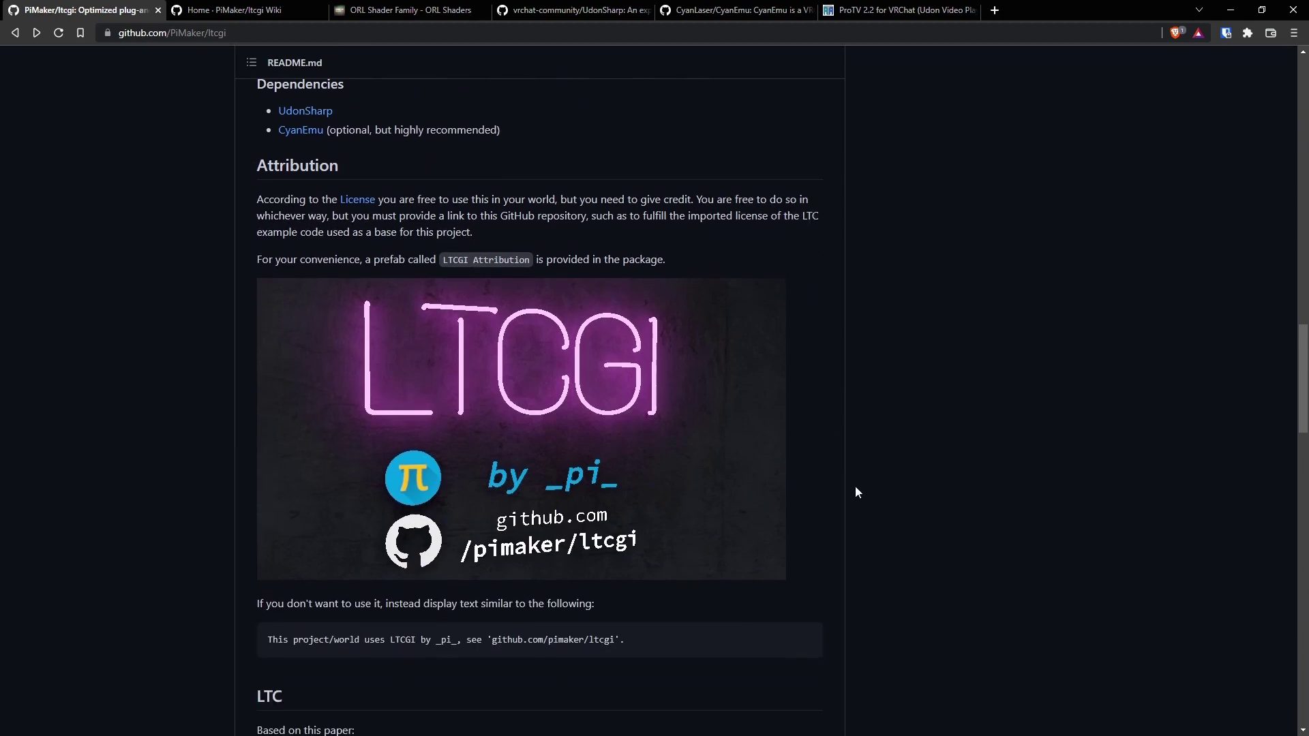
{"action": "scroll", "coordinate": [856, 491], "scroll_direction": "down", "scroll_amount": 1}
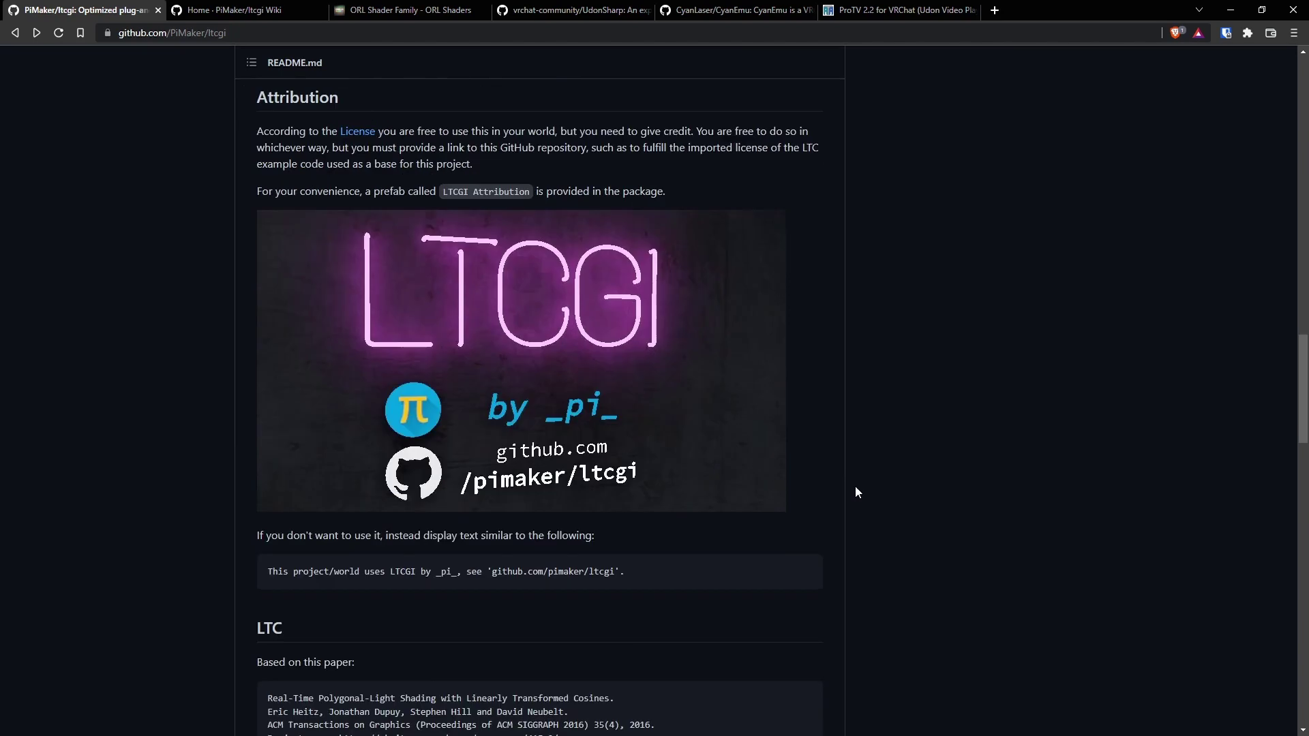
{"action": "scroll", "coordinate": [857, 492], "scroll_direction": "up", "scroll_amount": 9}
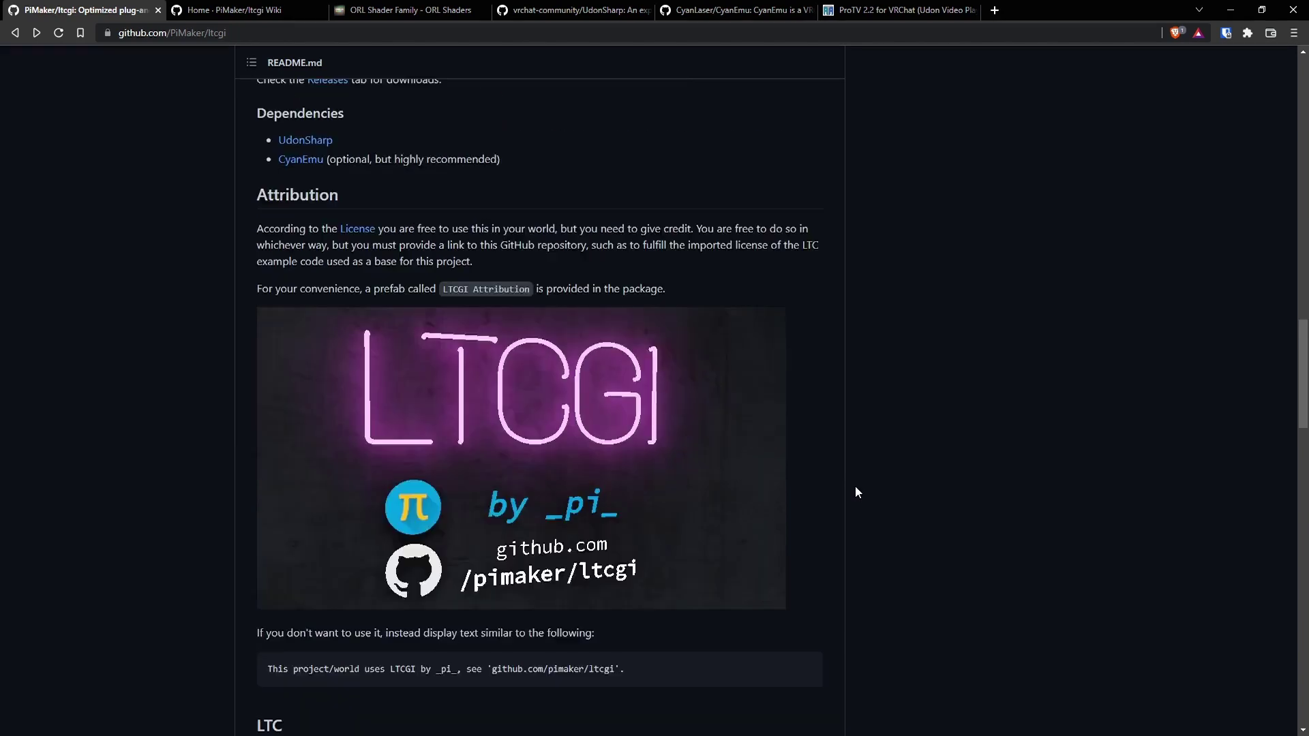
{"action": "scroll", "coordinate": [857, 492], "scroll_direction": "up", "scroll_amount": 12}
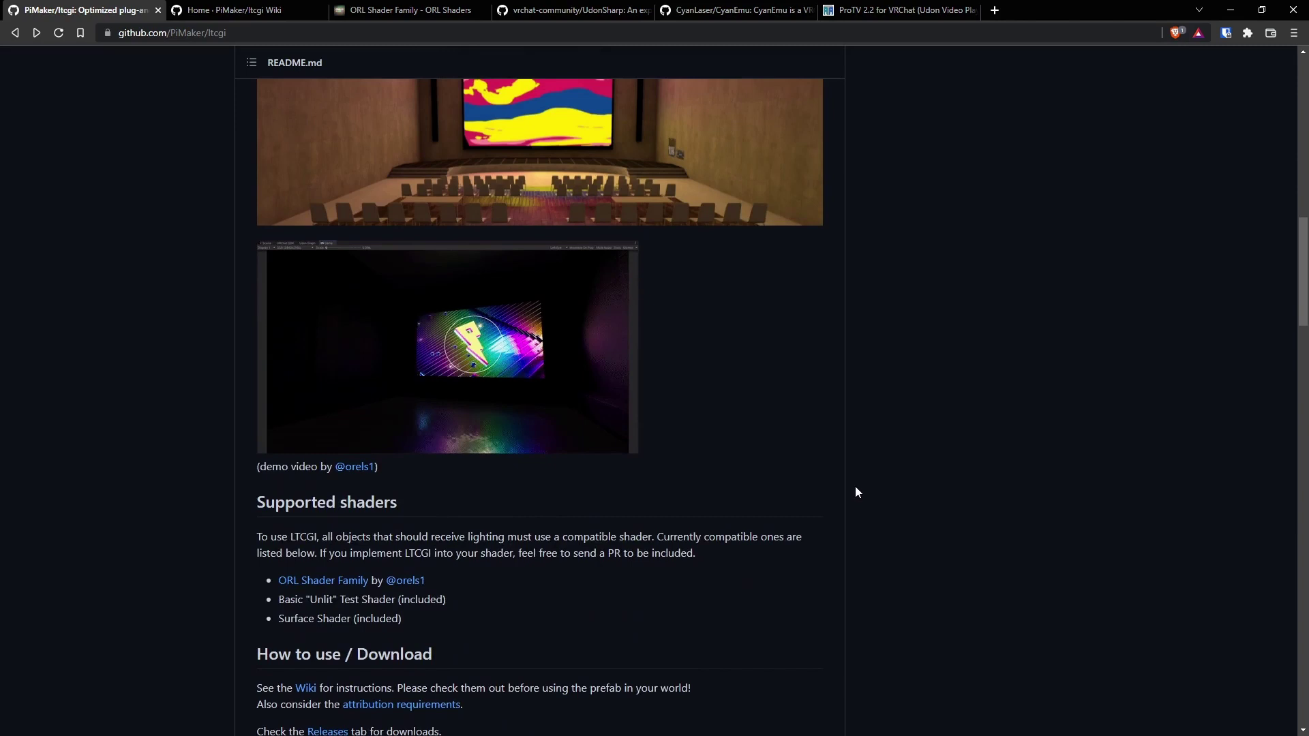
{"action": "scroll", "coordinate": [818, 545], "scroll_direction": "up", "scroll_amount": 3}
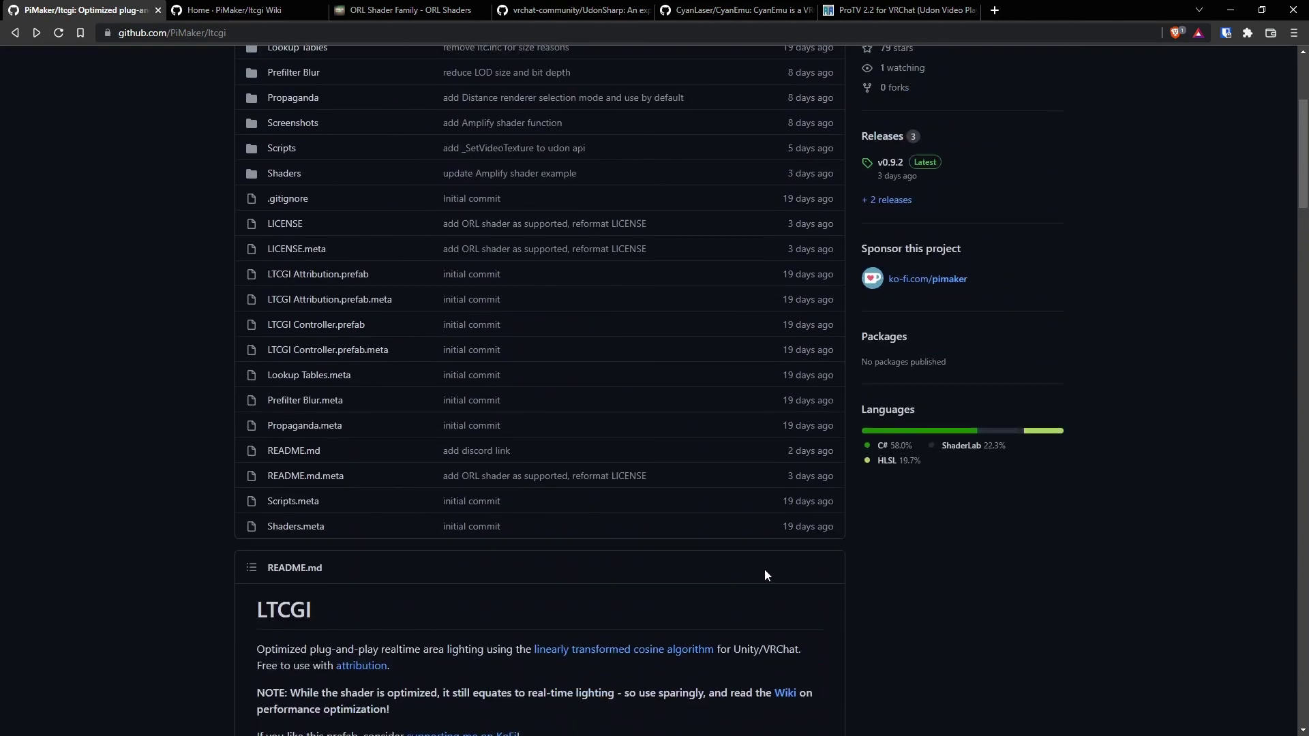
{"action": "scroll", "coordinate": [821, 589], "scroll_direction": "up", "scroll_amount": 4}
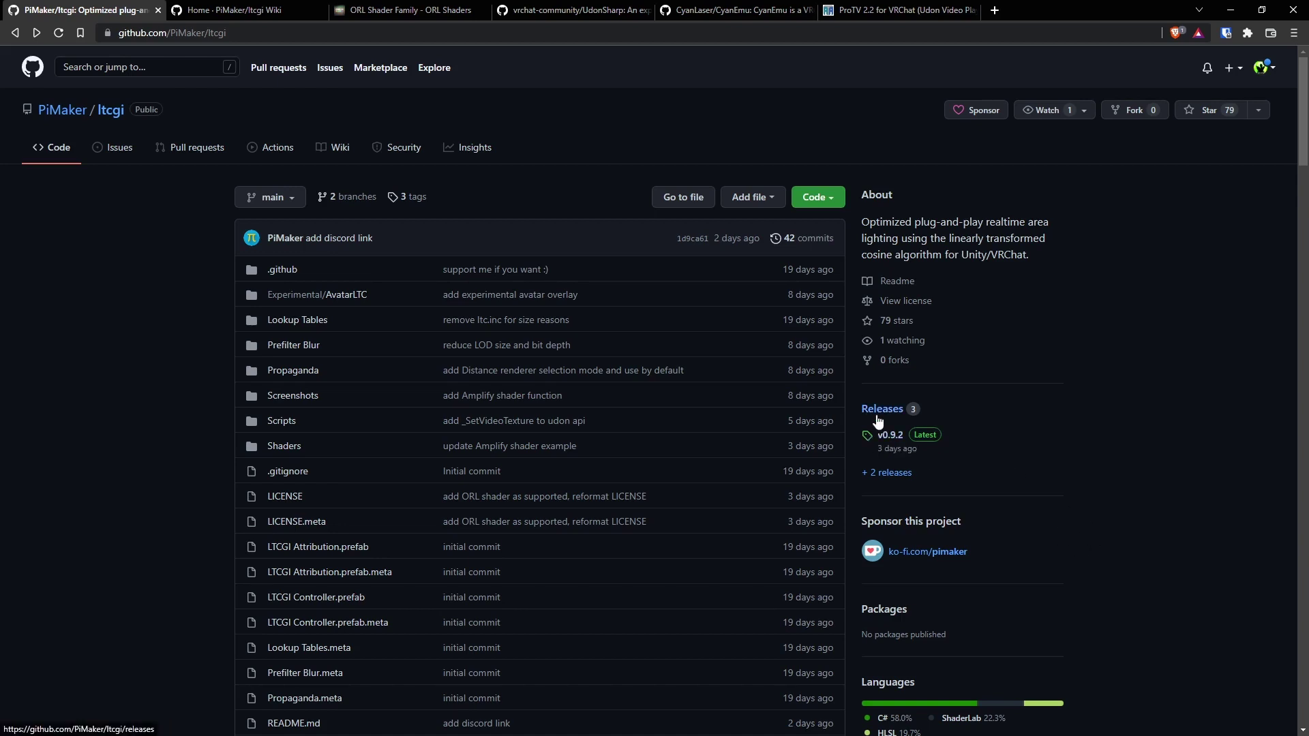
- Open the v0.9.2 release page showing its notes and the ltcgi_v0.9.2.unitypackage asset
{"action": "left_click", "coordinate": [890, 436]}
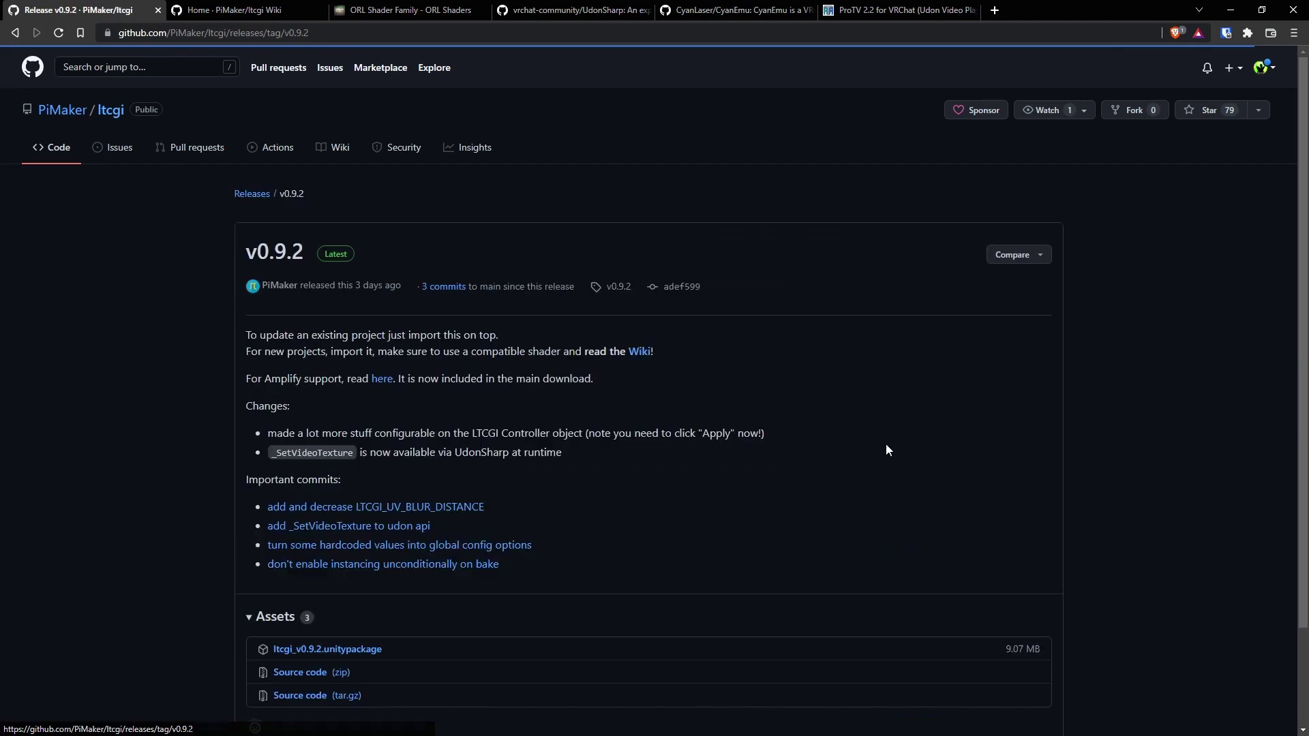
{"action": "left_click_drag", "start_coordinate": [256, 252], "coordinate": [282, 251]}
{"action": "left_click", "coordinate": [367, 255]}
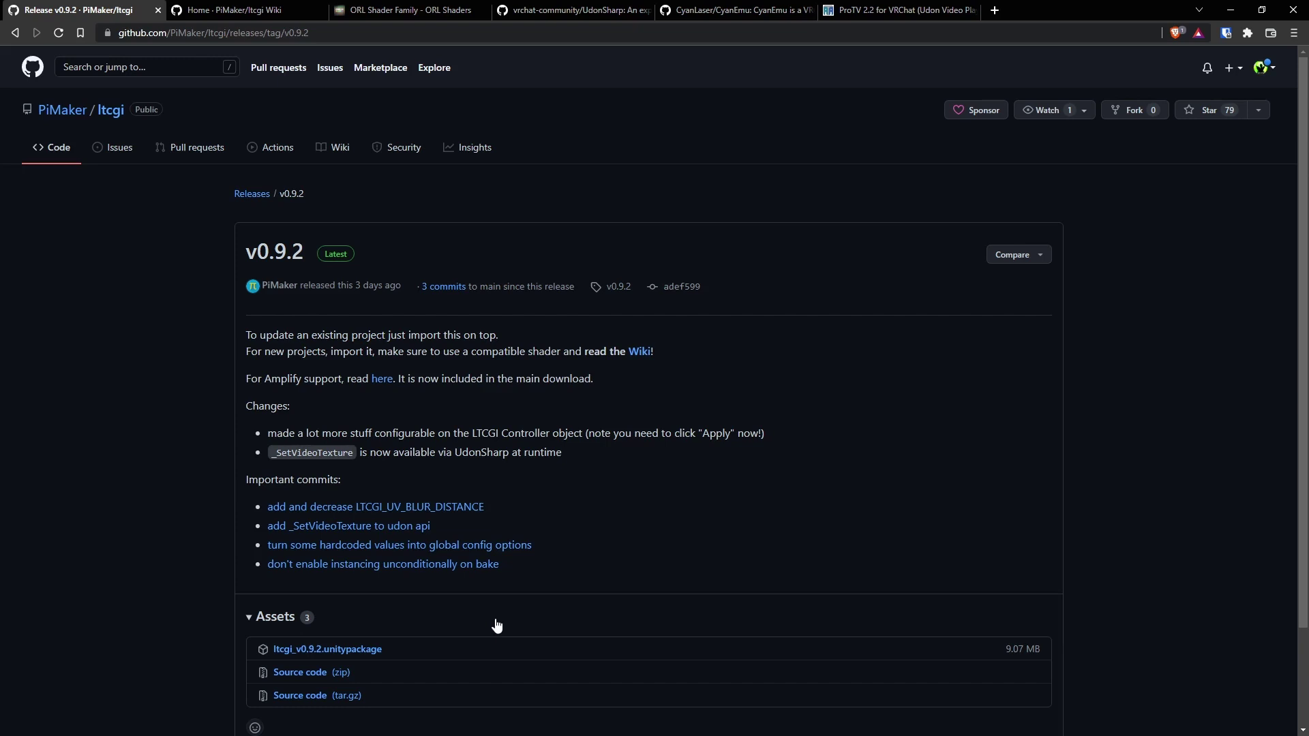
- On the ltcgi wiki Home page, open the 'In written form' VideoRT download link in a background tab
{"action": "left_click", "coordinate": [232, 10]}
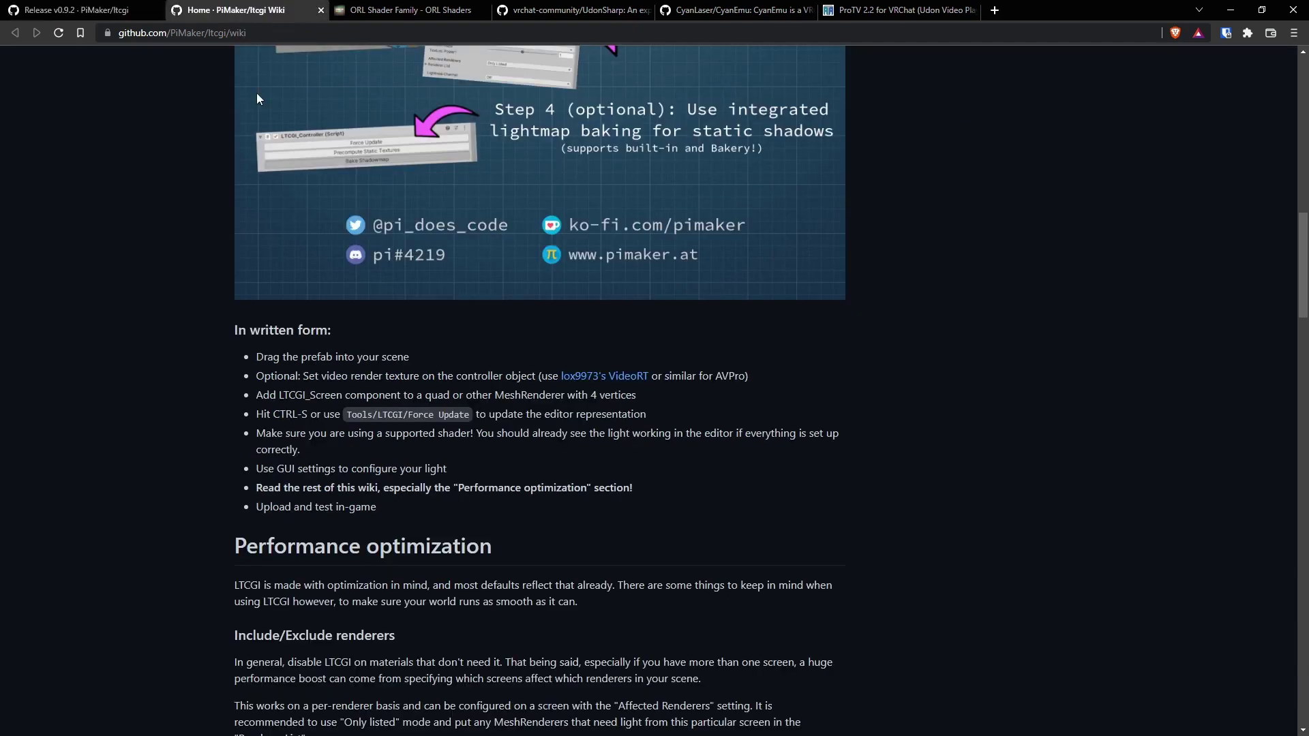
{"action": "scroll", "coordinate": [203, 440], "scroll_direction": "up", "scroll_amount": 10}
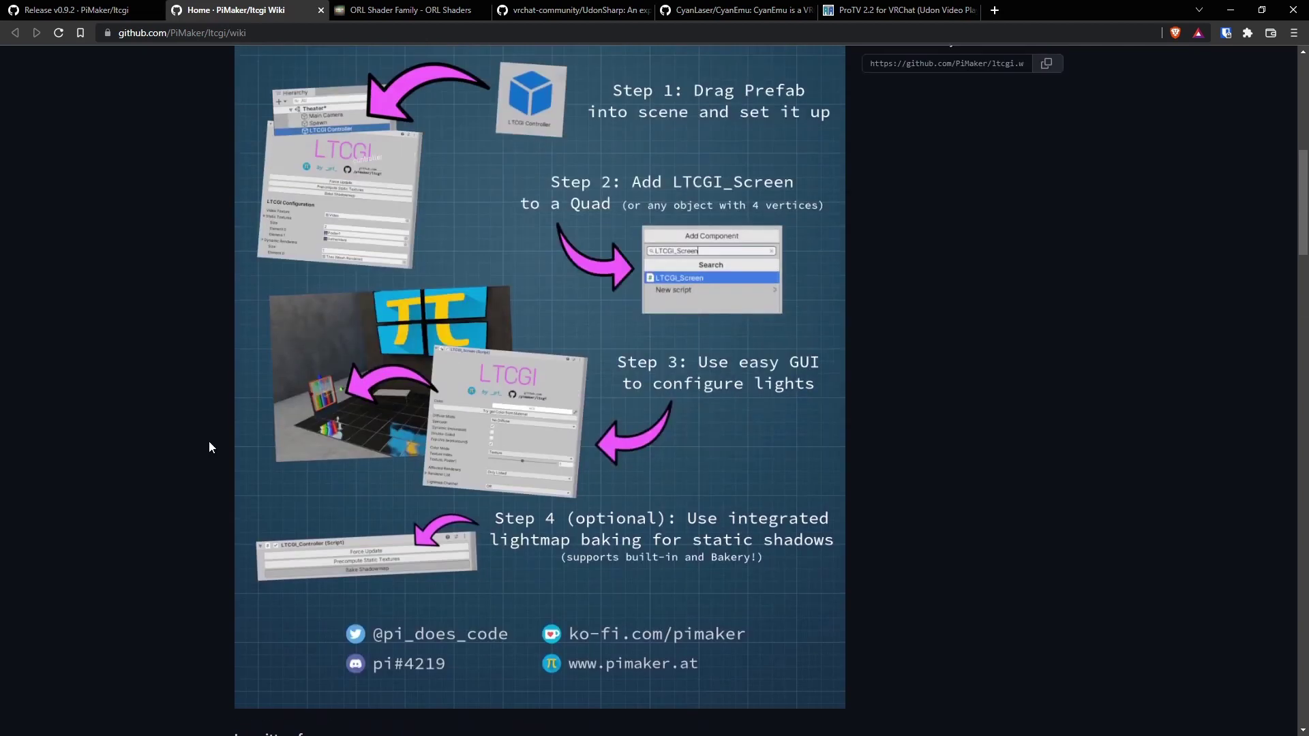
{"action": "scroll", "coordinate": [209, 447], "scroll_direction": "up", "scroll_amount": 3}
{"action": "scroll", "coordinate": [209, 447], "scroll_direction": "down", "scroll_amount": 1}
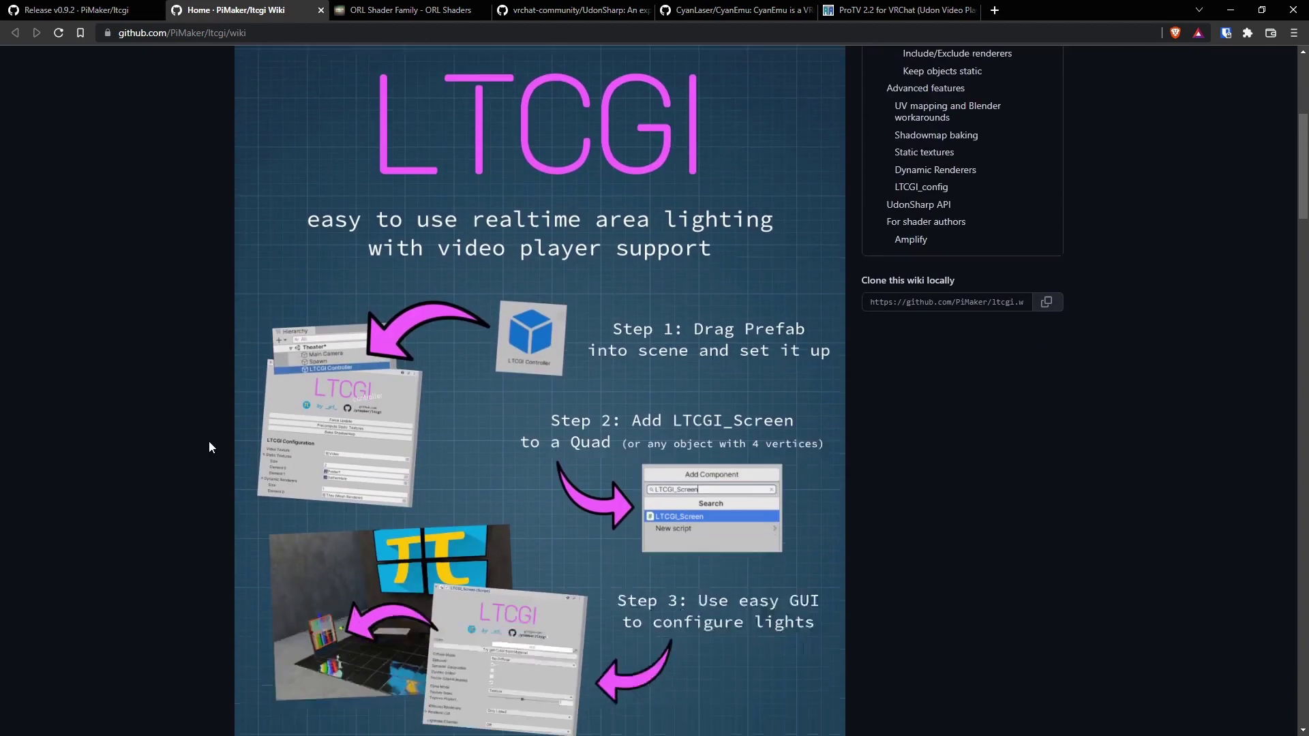
{"action": "scroll", "coordinate": [210, 448], "scroll_direction": "down", "scroll_amount": 3}
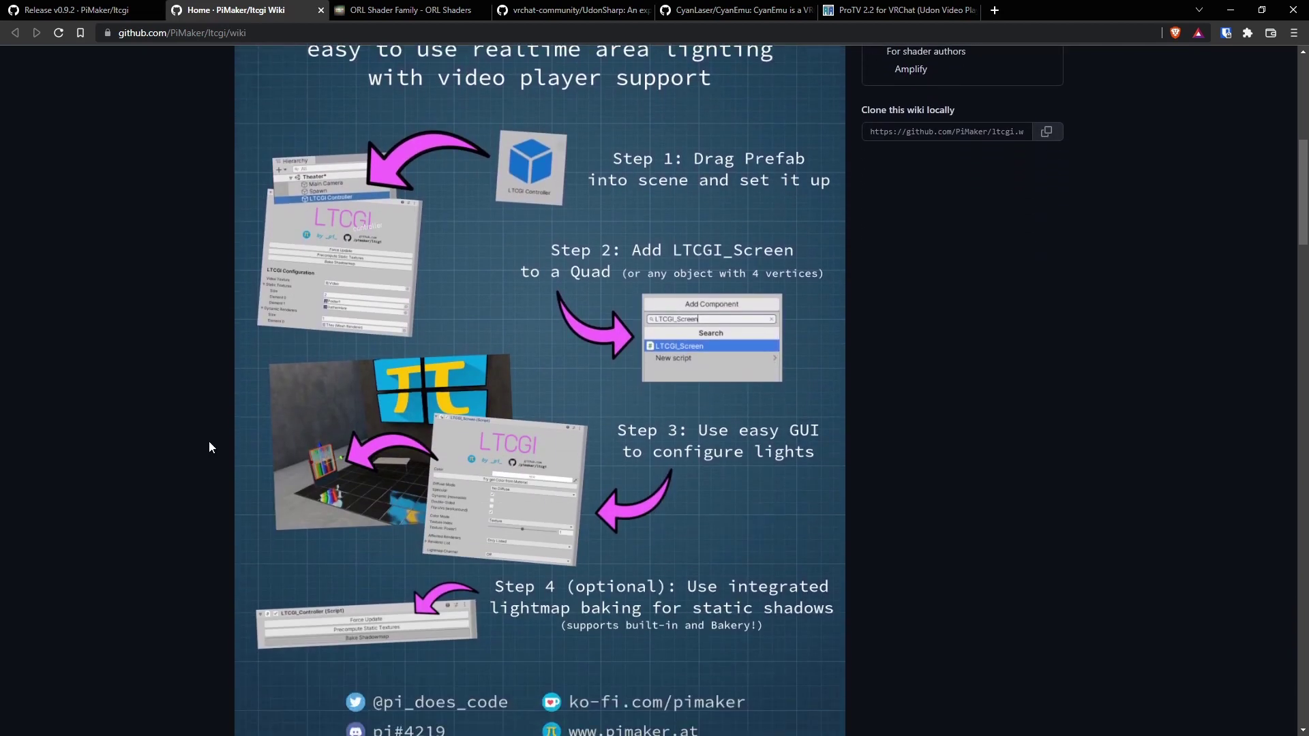
{"action": "scroll", "coordinate": [209, 448], "scroll_direction": "up", "scroll_amount": 2}
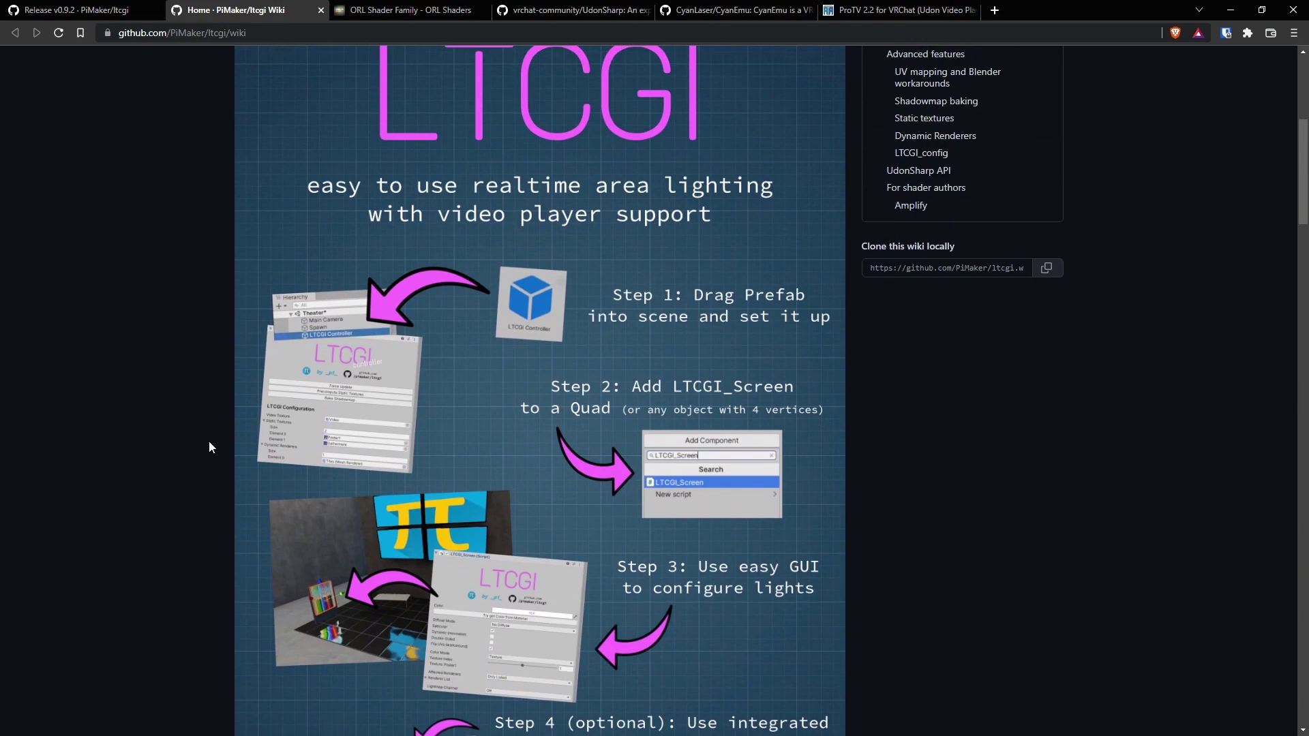
{"action": "scroll", "coordinate": [209, 447], "scroll_direction": "down", "scroll_amount": 5}
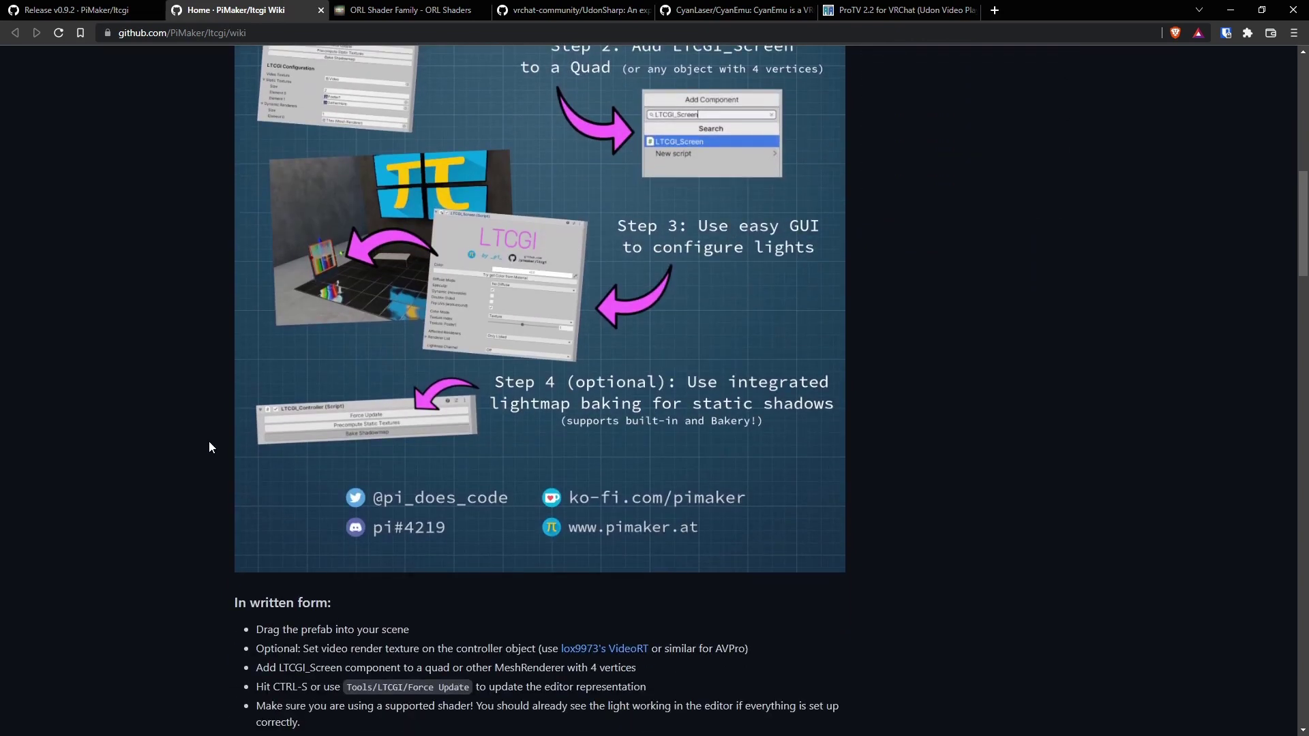
{"action": "scroll", "coordinate": [210, 448], "scroll_direction": "down", "scroll_amount": 2}
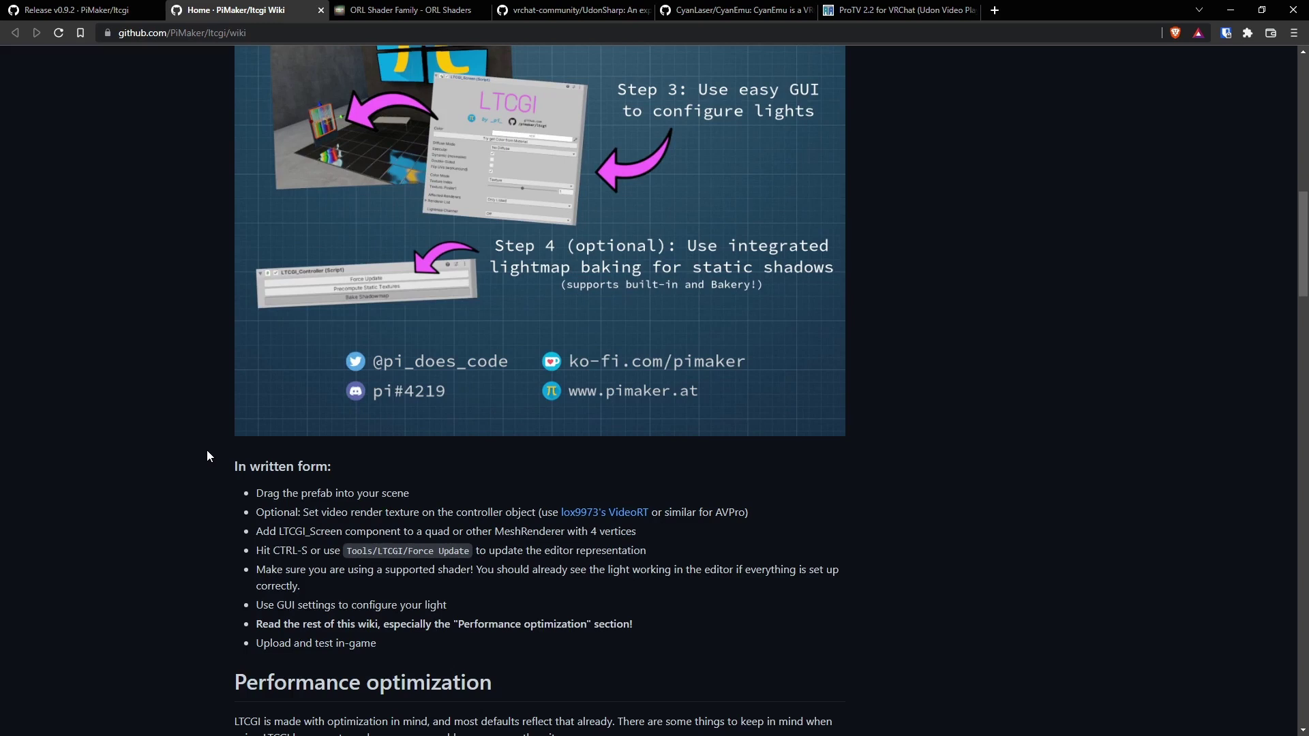
{"action": "scroll", "coordinate": [207, 452], "scroll_direction": "down", "scroll_amount": 1}
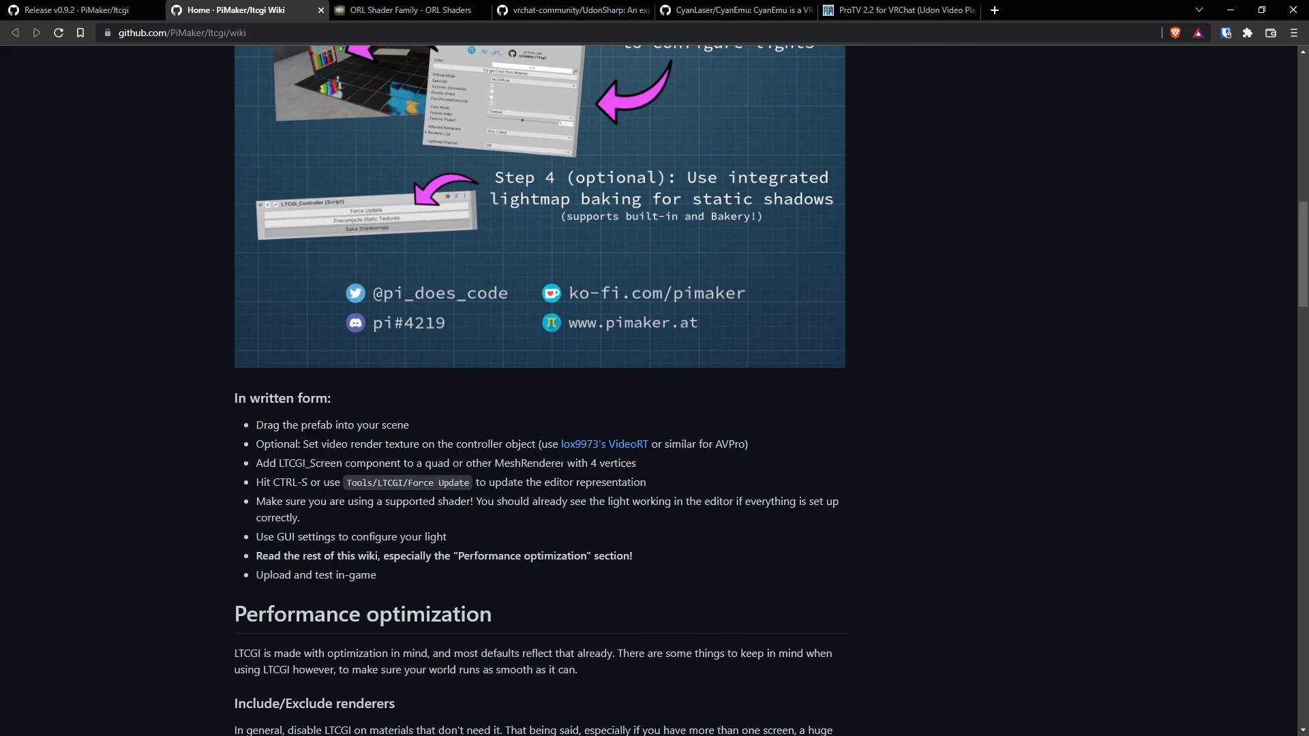
{"action": "middle_click", "coordinate": [584, 446]}
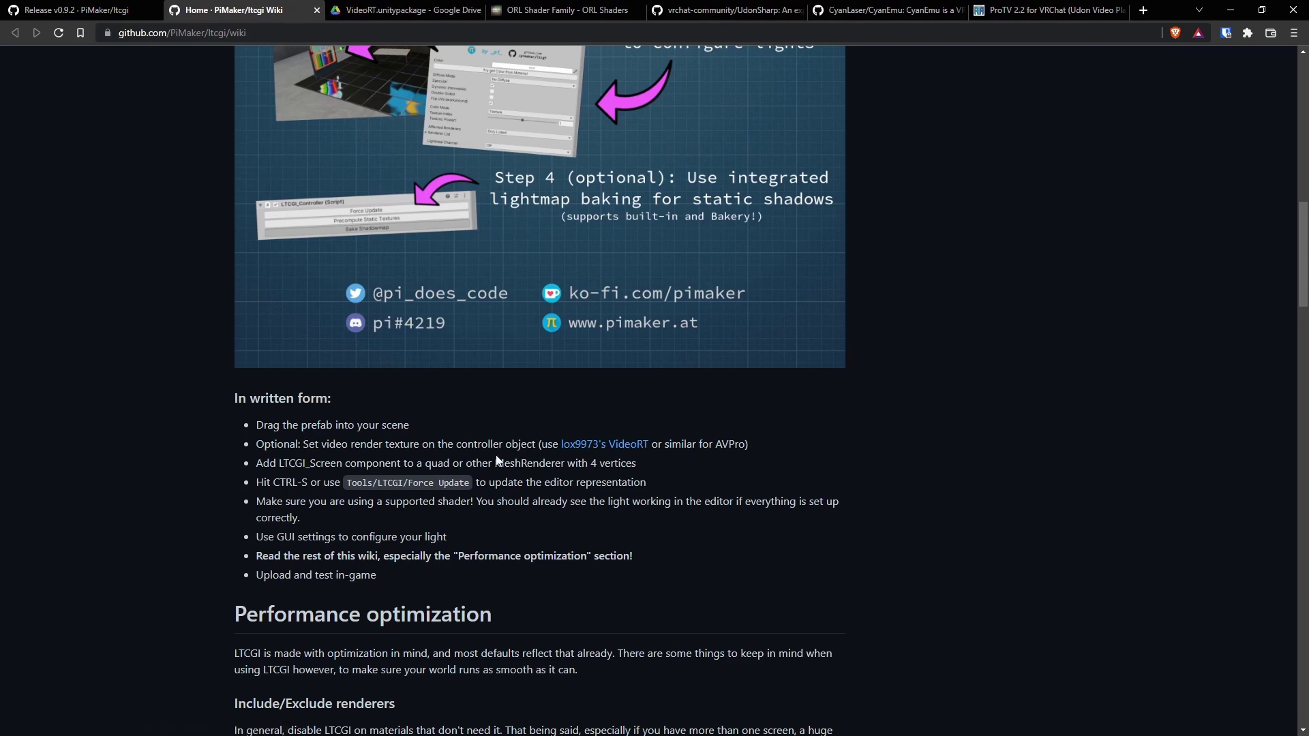
- Check and close the VideoRT Google Drive page, then view the ORL Shaders docs and UdonSharp repository
{"action": "left_click", "coordinate": [382, 11]}
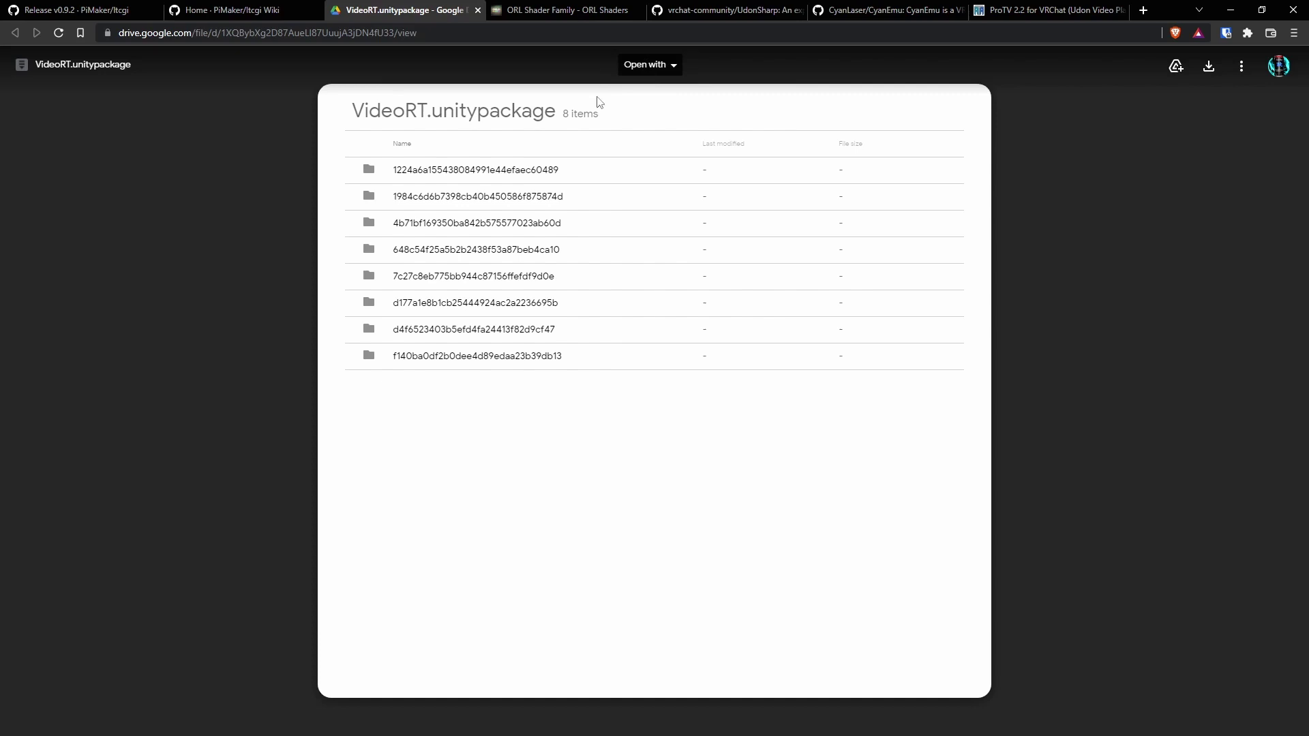
{"action": "left_click", "coordinate": [477, 11]}
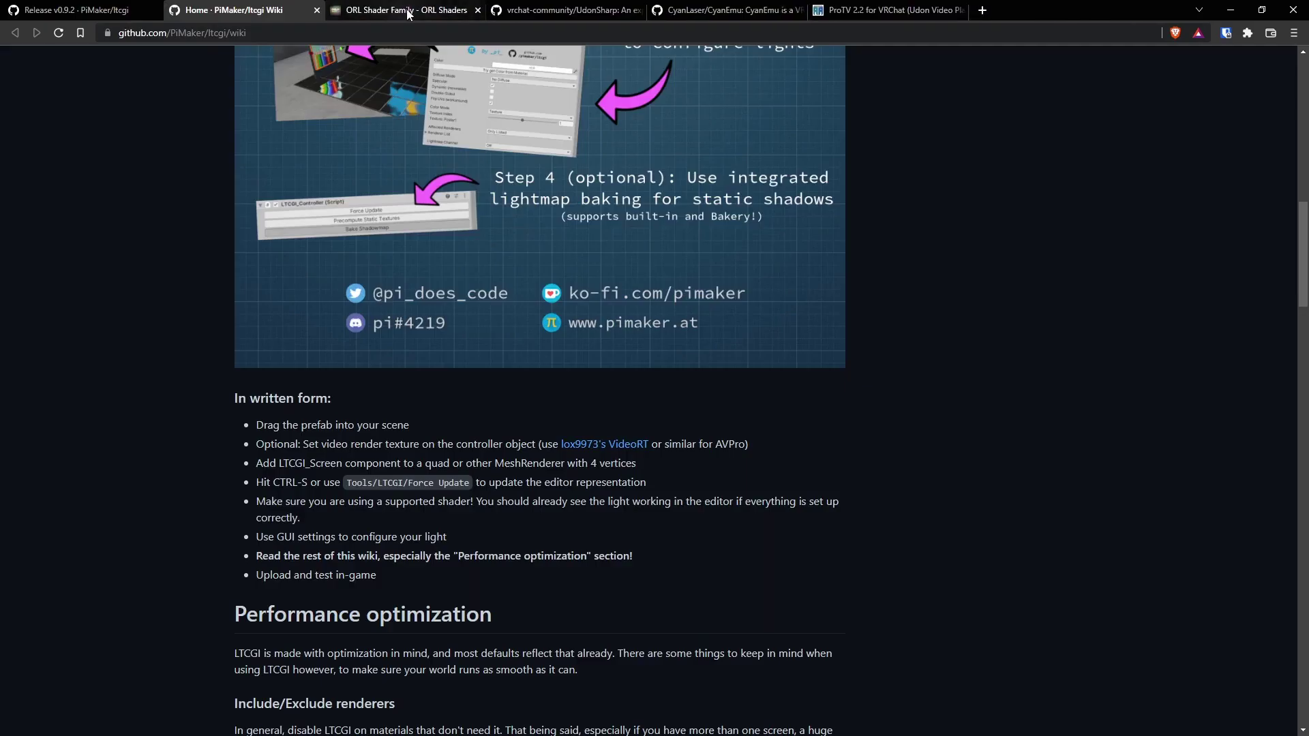
{"action": "left_click", "coordinate": [408, 13]}
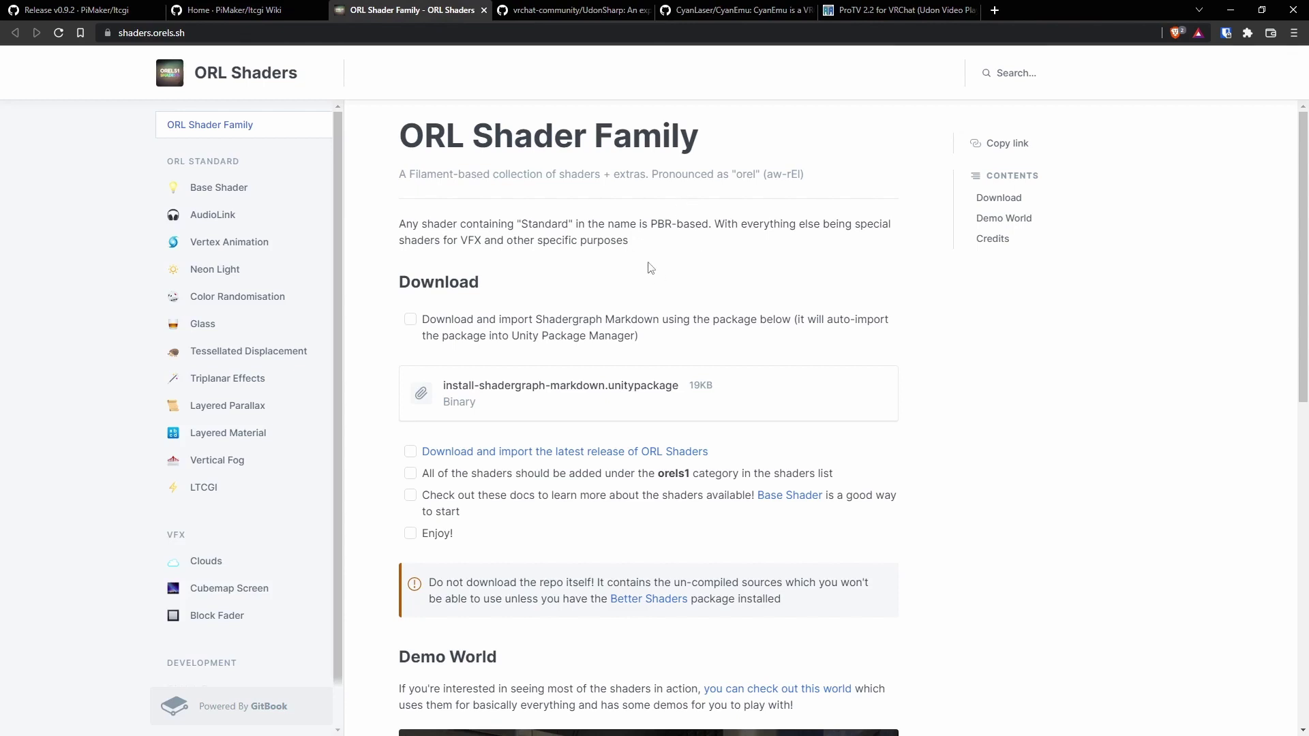
{"action": "left_click", "coordinate": [532, 8]}
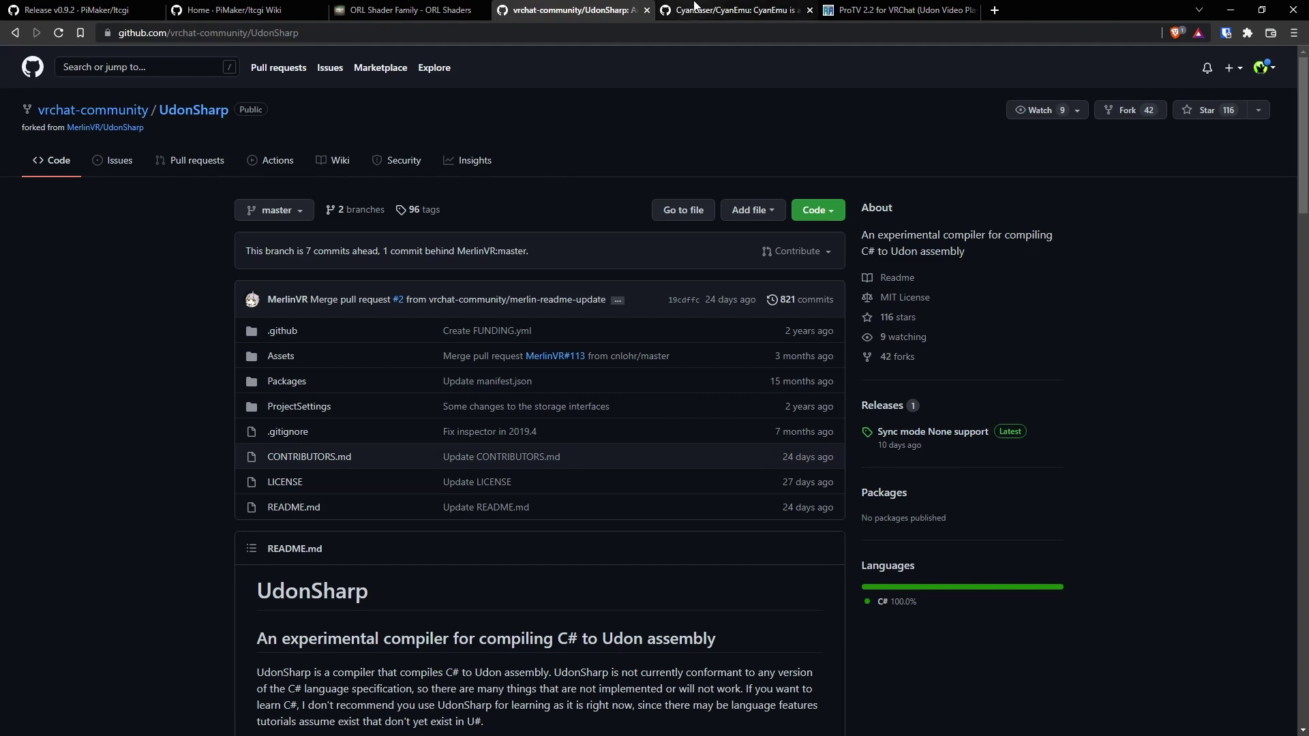
- Skim the CyanEmu README, then view the ProTV 2.2 Gumroad product page
{"action": "left_click", "coordinate": [696, 7]}
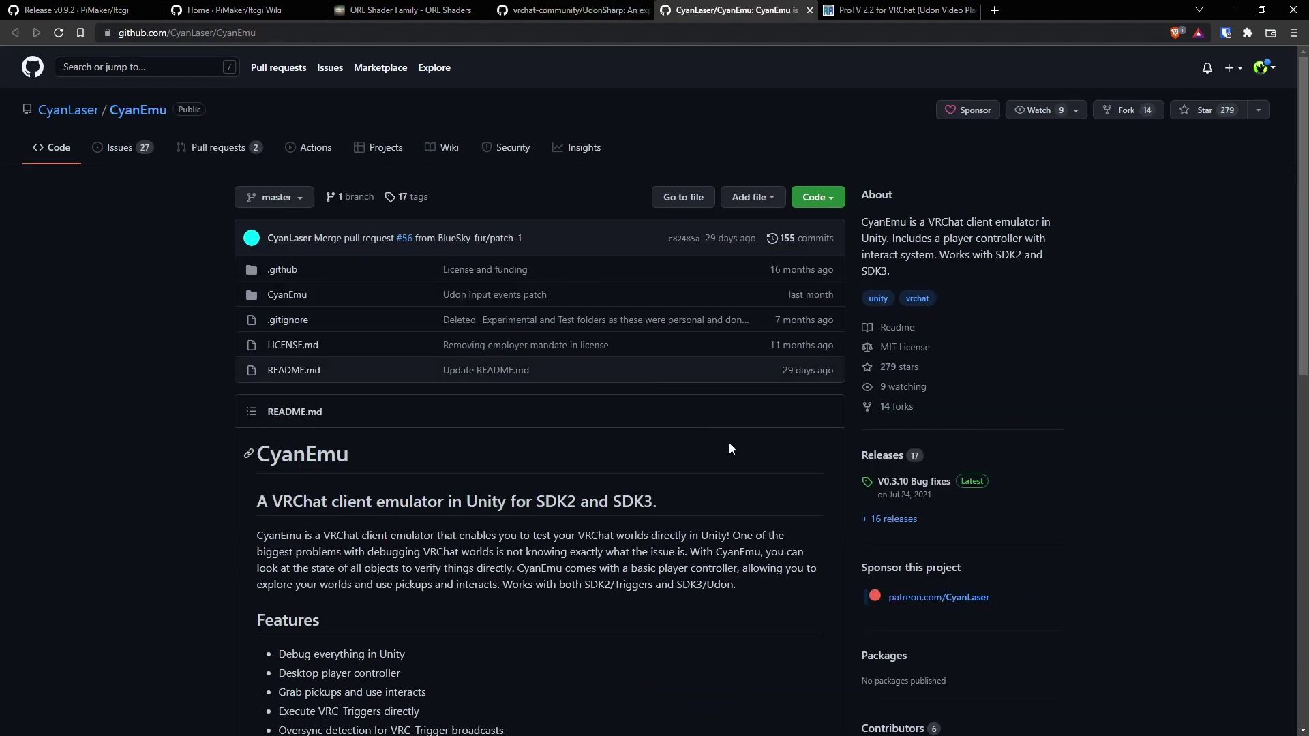
{"action": "scroll", "coordinate": [729, 446], "scroll_direction": "down", "scroll_amount": 3}
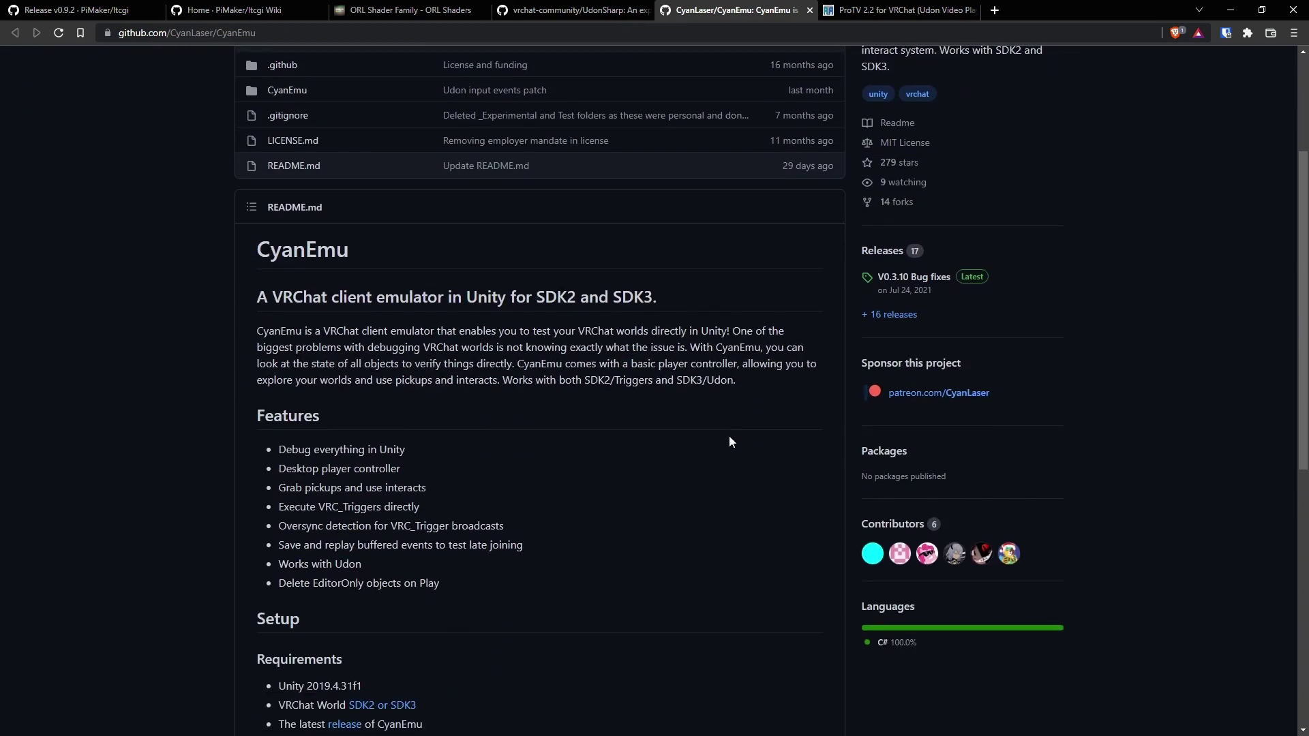
{"action": "scroll", "coordinate": [730, 440], "scroll_direction": "up", "scroll_amount": 3}
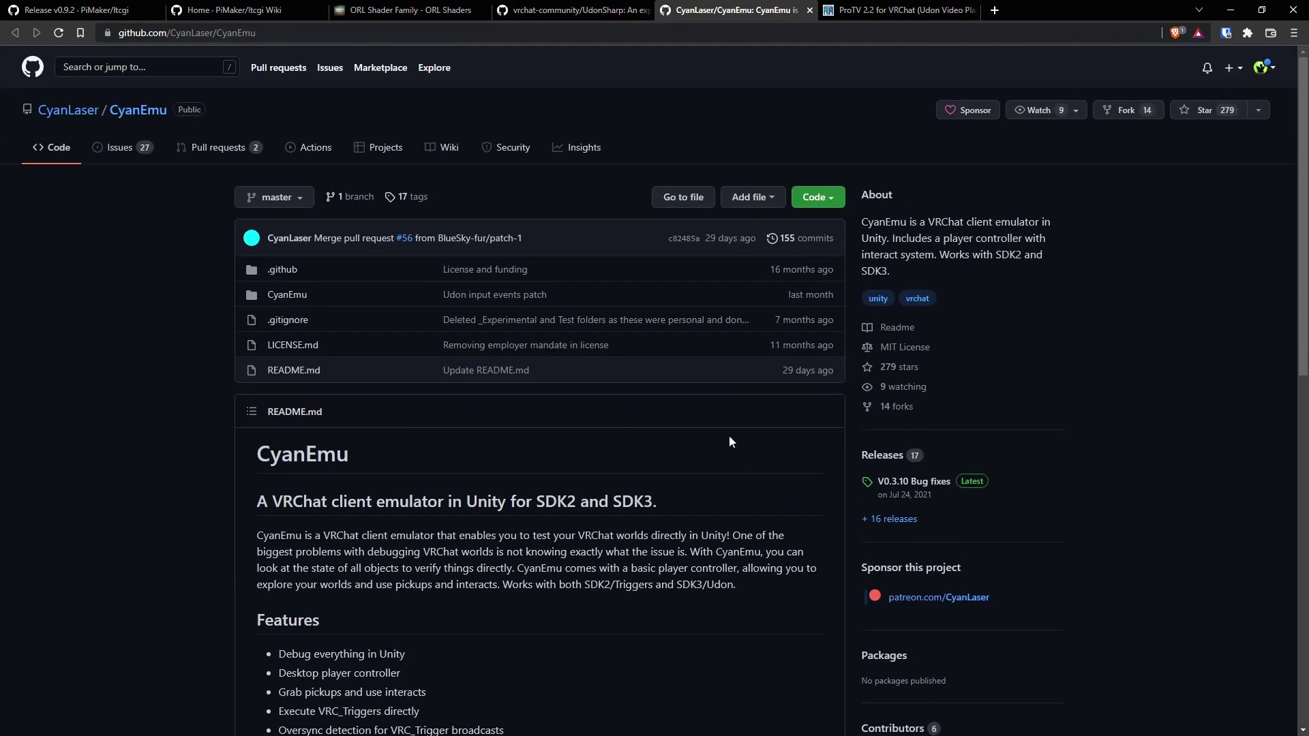
{"action": "left_click", "coordinate": [845, 8]}
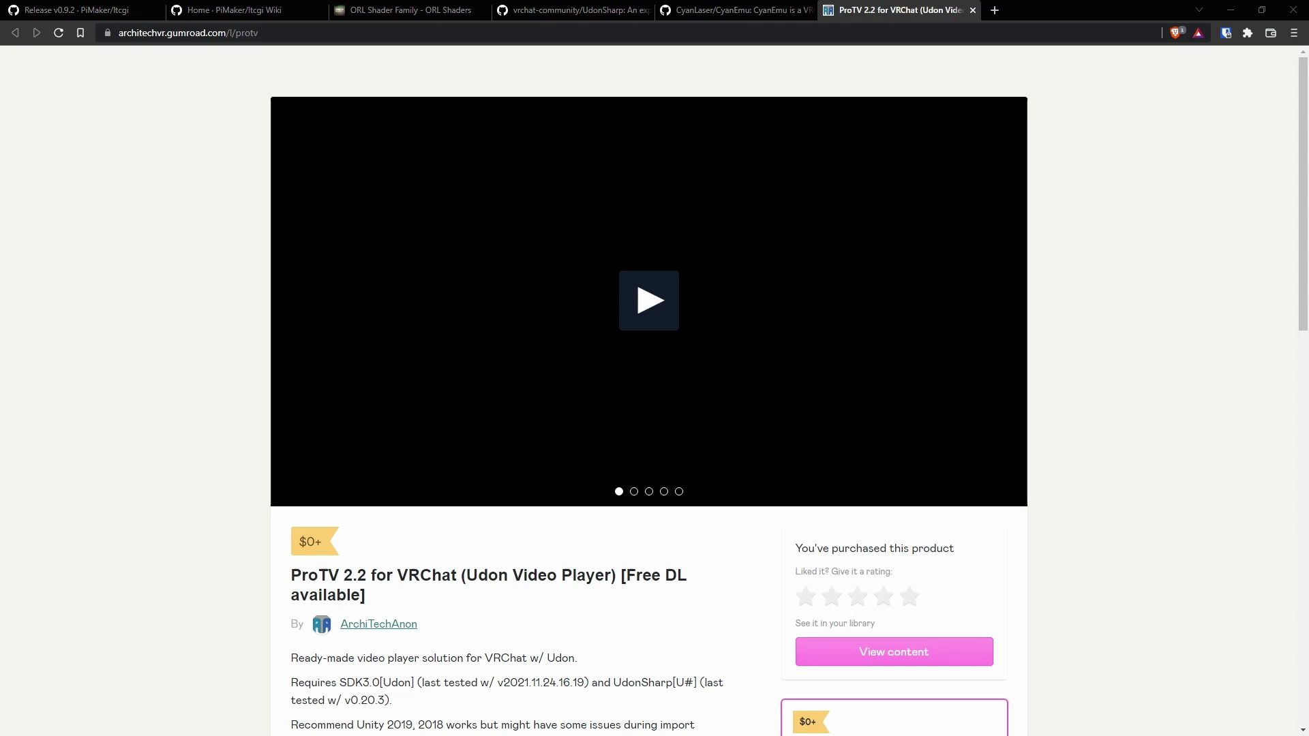
- Return to the Unity SampleScene and open File Explorer with Win+E
{"action": "key", "text": "alt+Tab"}
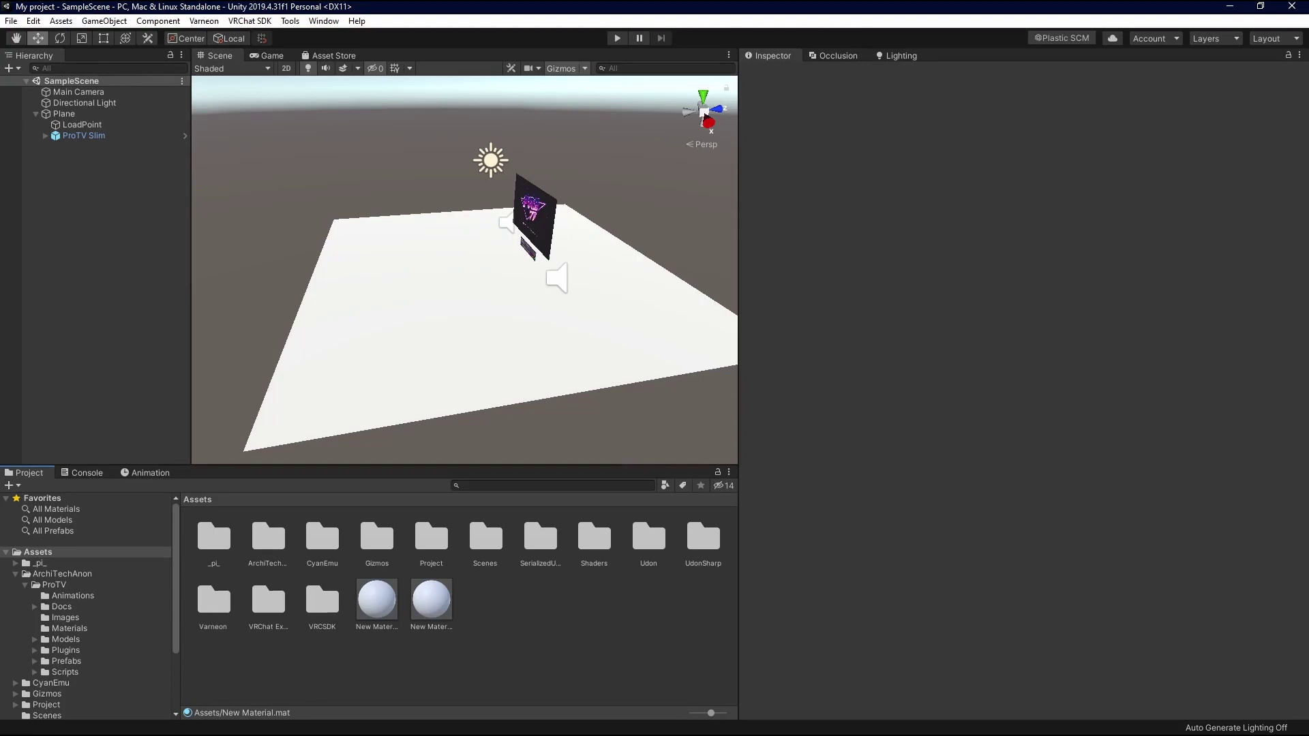
{"action": "key", "text": "super+e"}
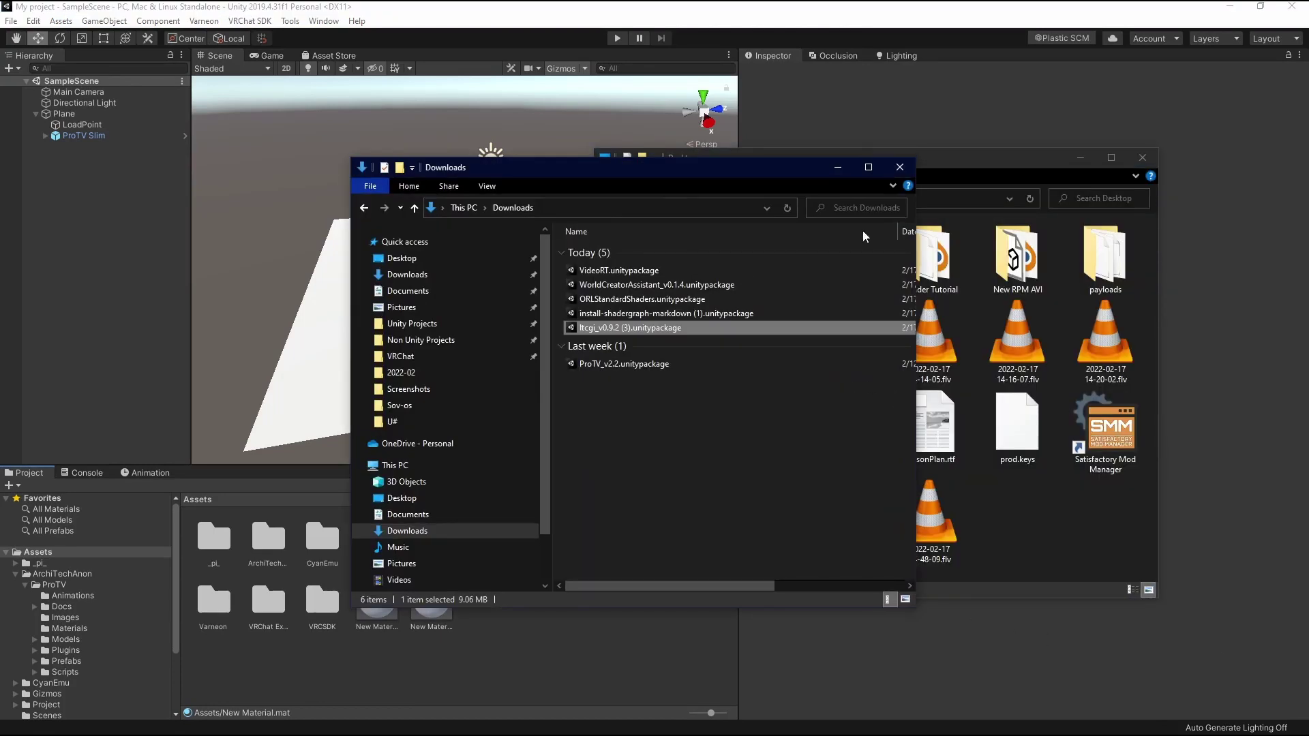
- In Downloads, step through the ltcgi, ORLStandardShaders and other packages to select VideoRT.unitypackage
{"action": "left_click", "coordinate": [862, 230]}
{"action": "left_click", "coordinate": [1080, 158]}
{"action": "left_click_drag", "start_coordinate": [570, 167], "coordinate": [581, 160]}
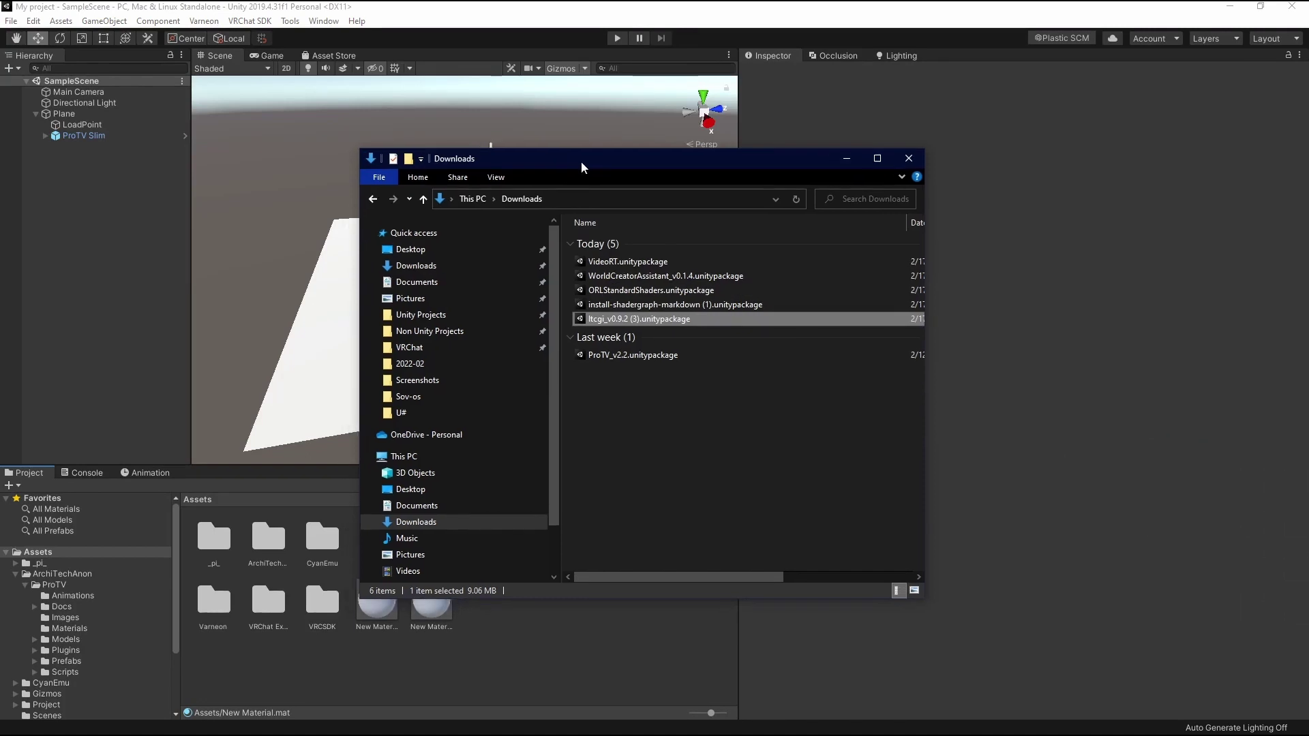
{"action": "key", "text": "Down"}
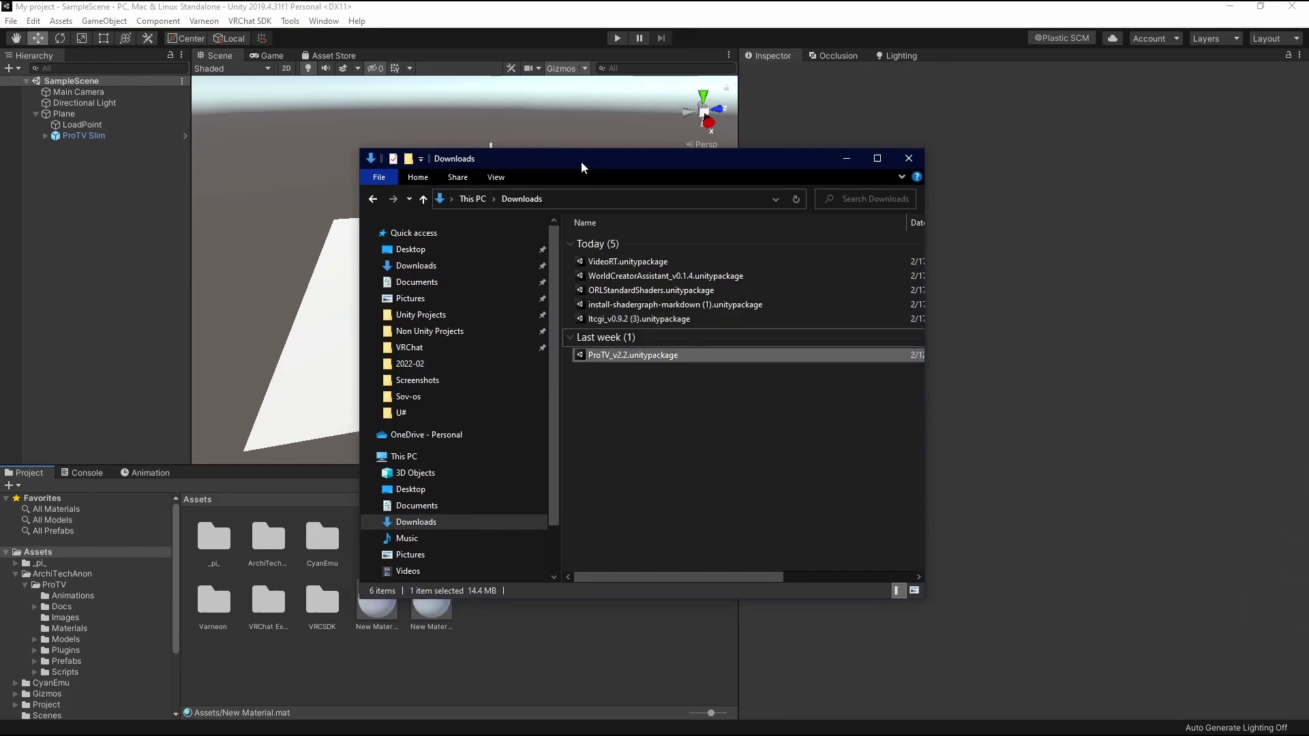
{"action": "key", "text": "Up"}
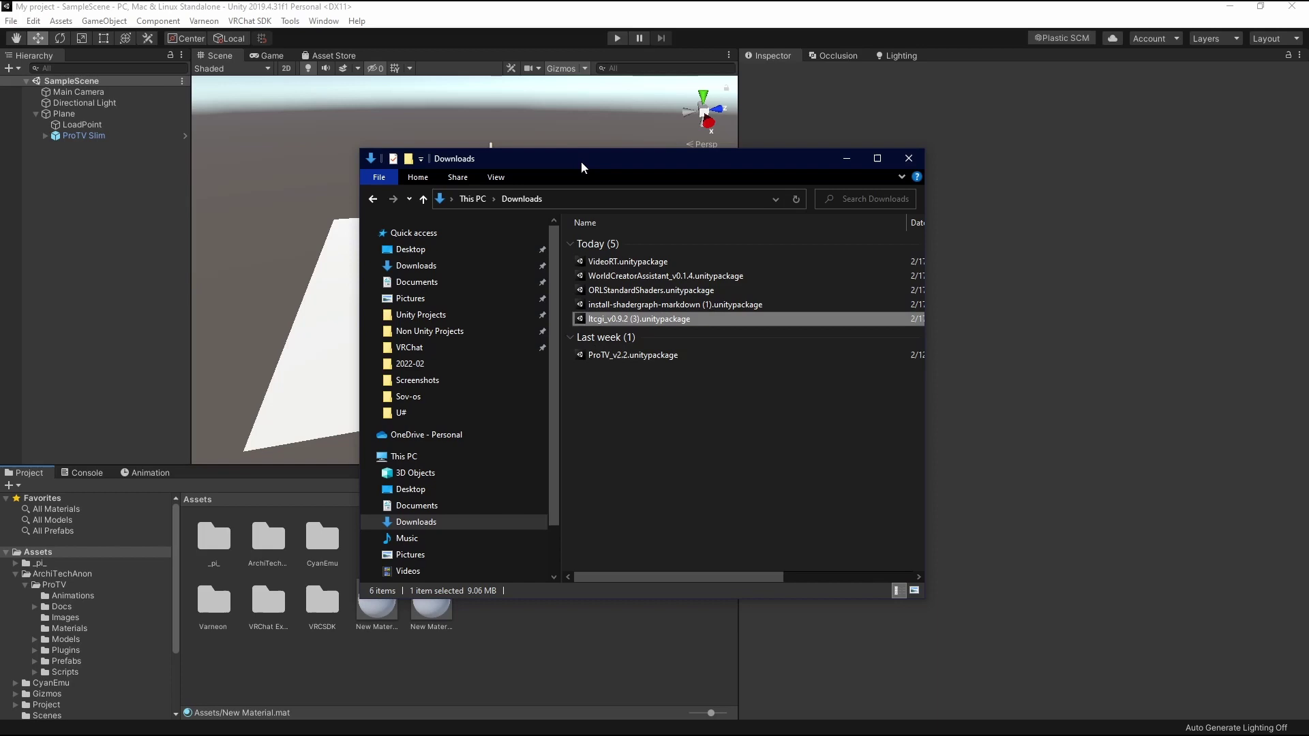
{"action": "key", "text": "Up"}
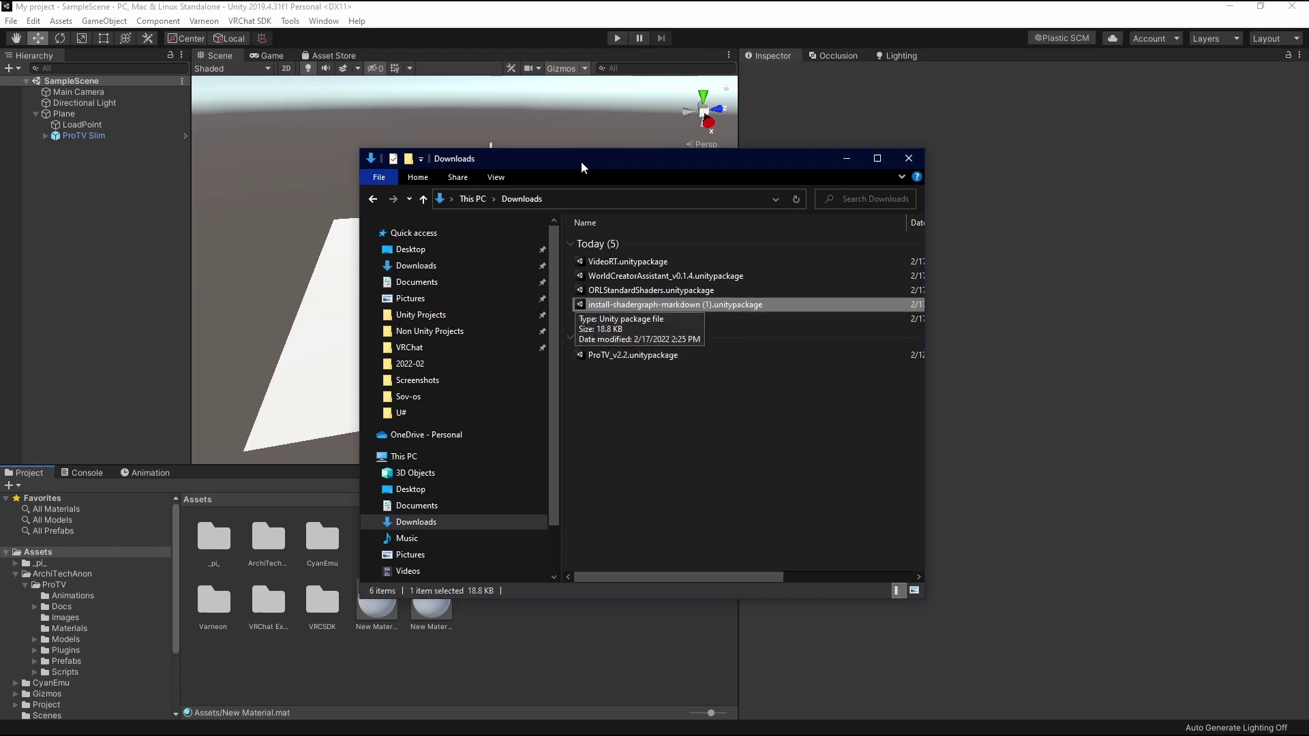
{"action": "key", "text": "Up"}
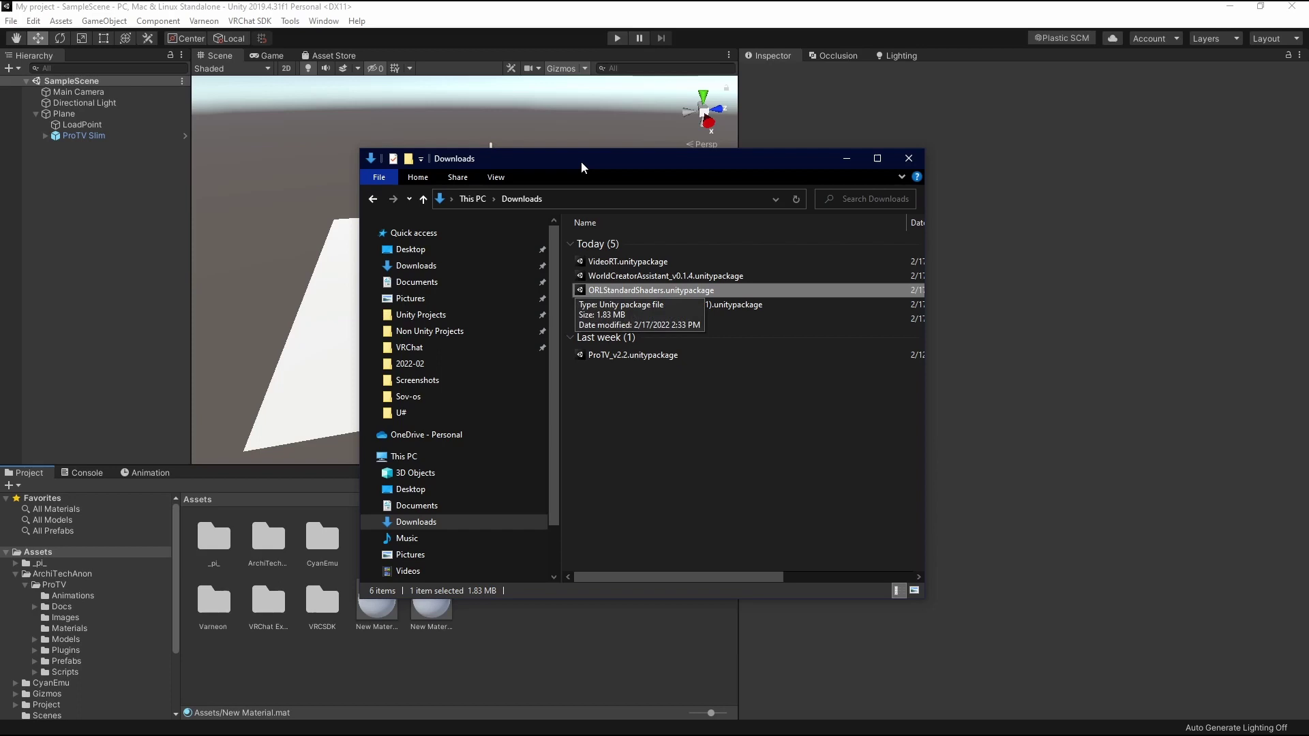
{"action": "key", "text": "Up"}
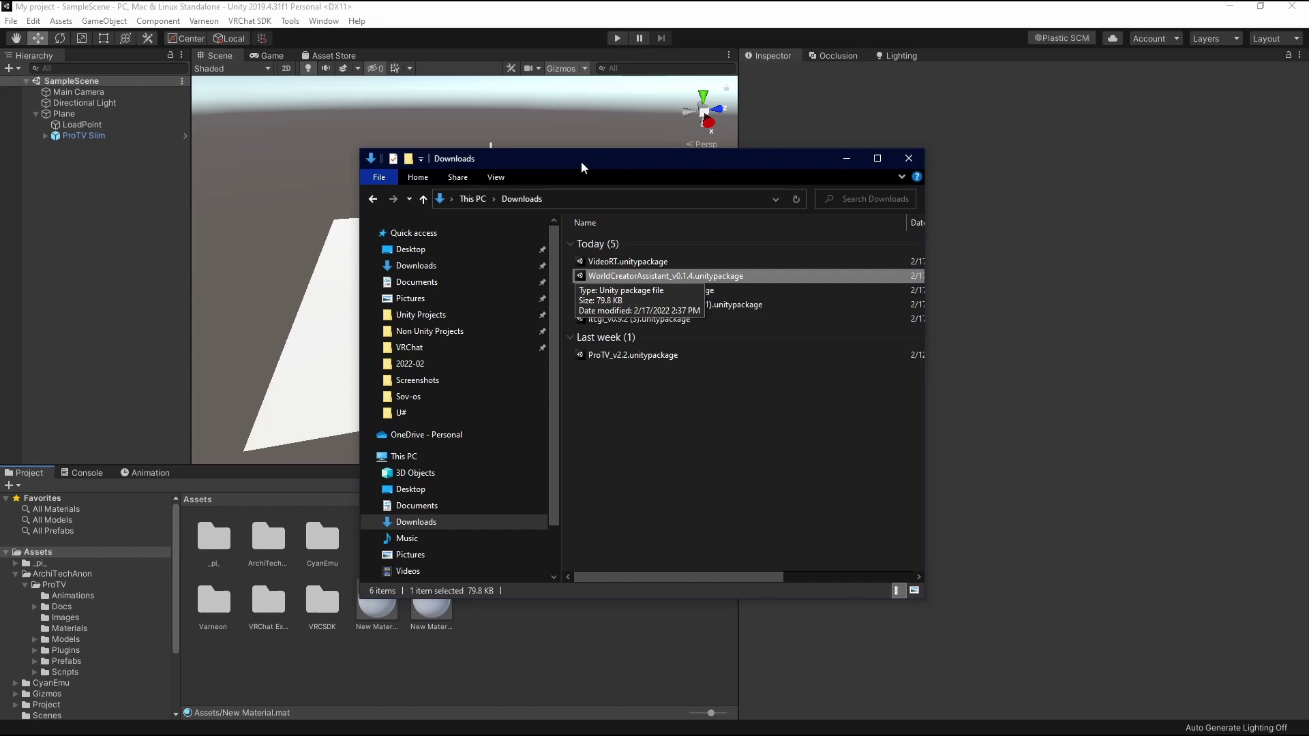
{"action": "key", "text": "Up"}
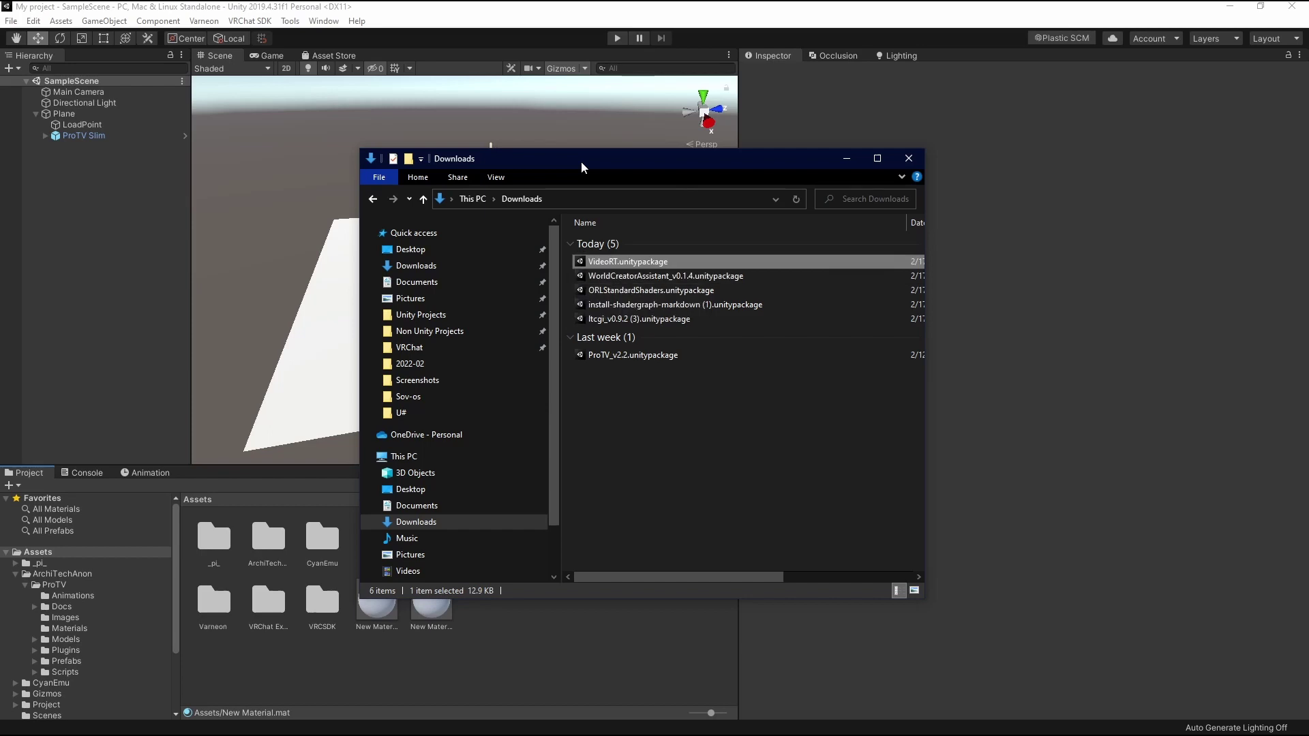
{"action": "key", "text": "Return"}
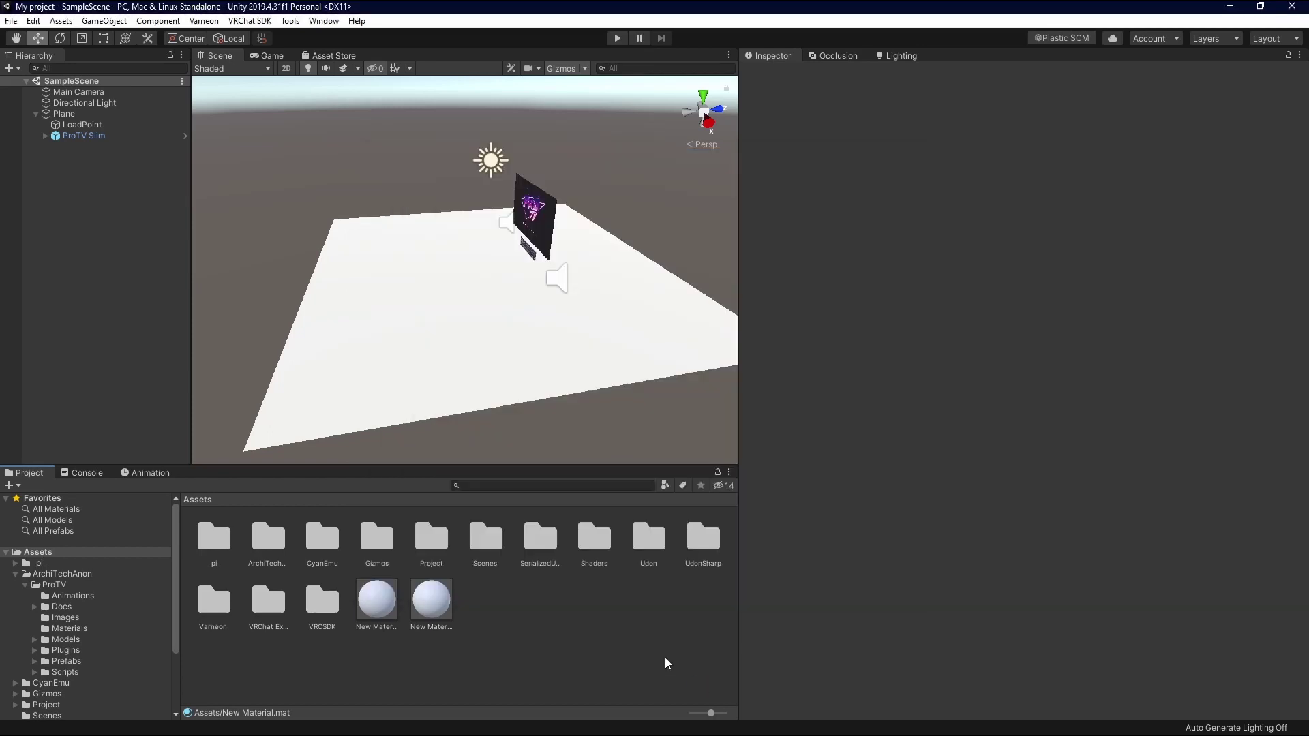
{"action": "left_click", "coordinate": [694, 550]}
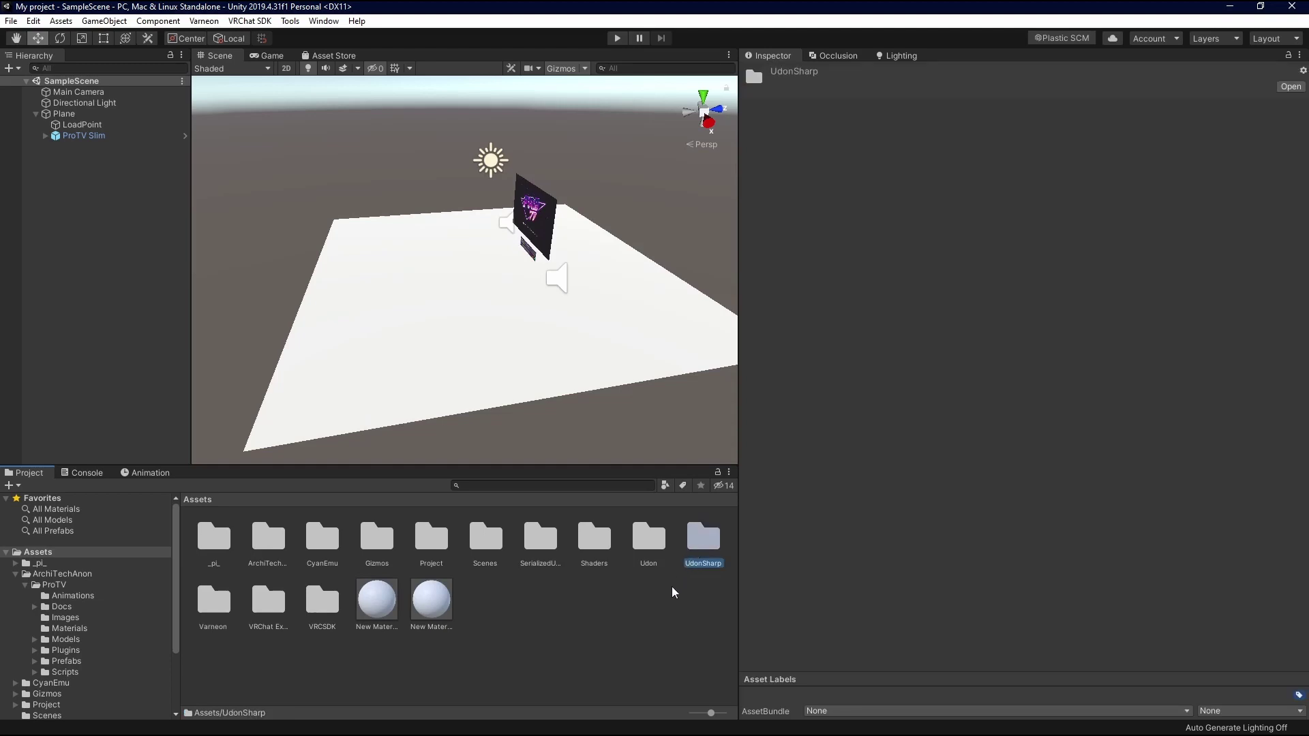
{"action": "left_click", "coordinate": [306, 549]}
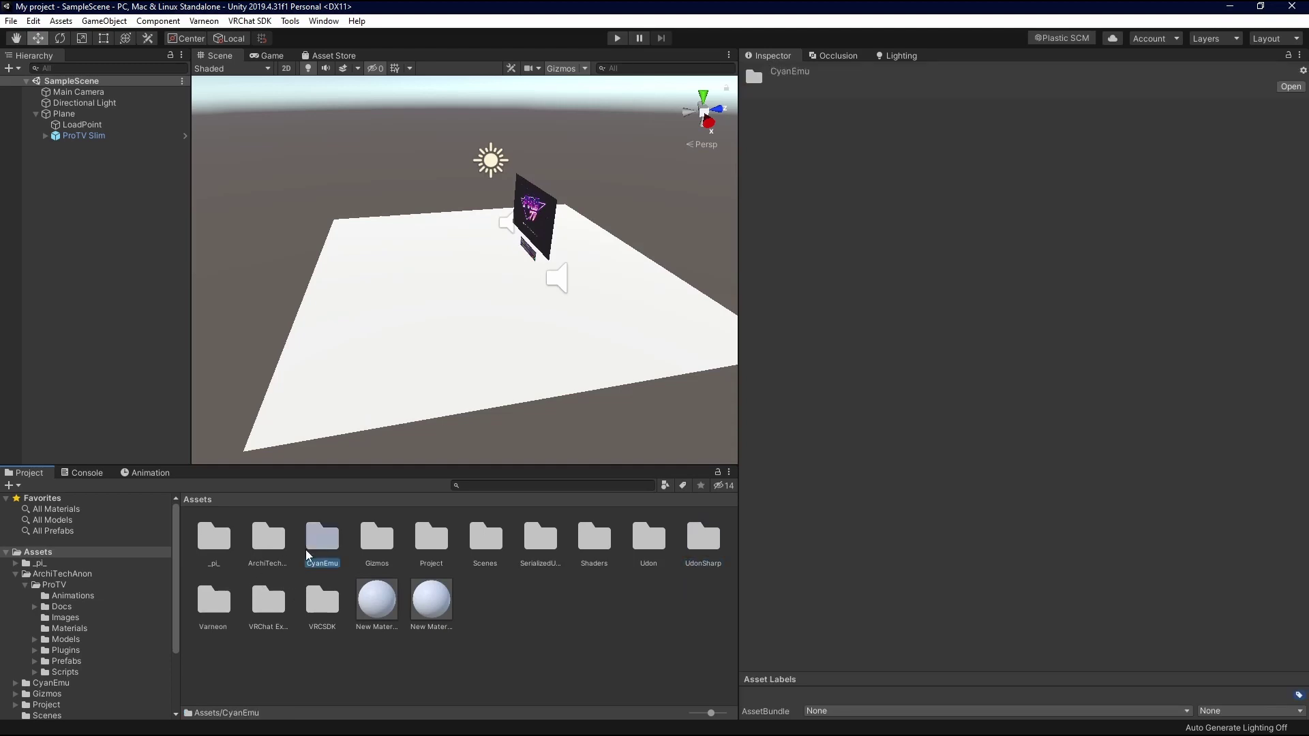
{"action": "left_click", "coordinate": [563, 626]}
{"action": "left_click", "coordinate": [204, 21]}
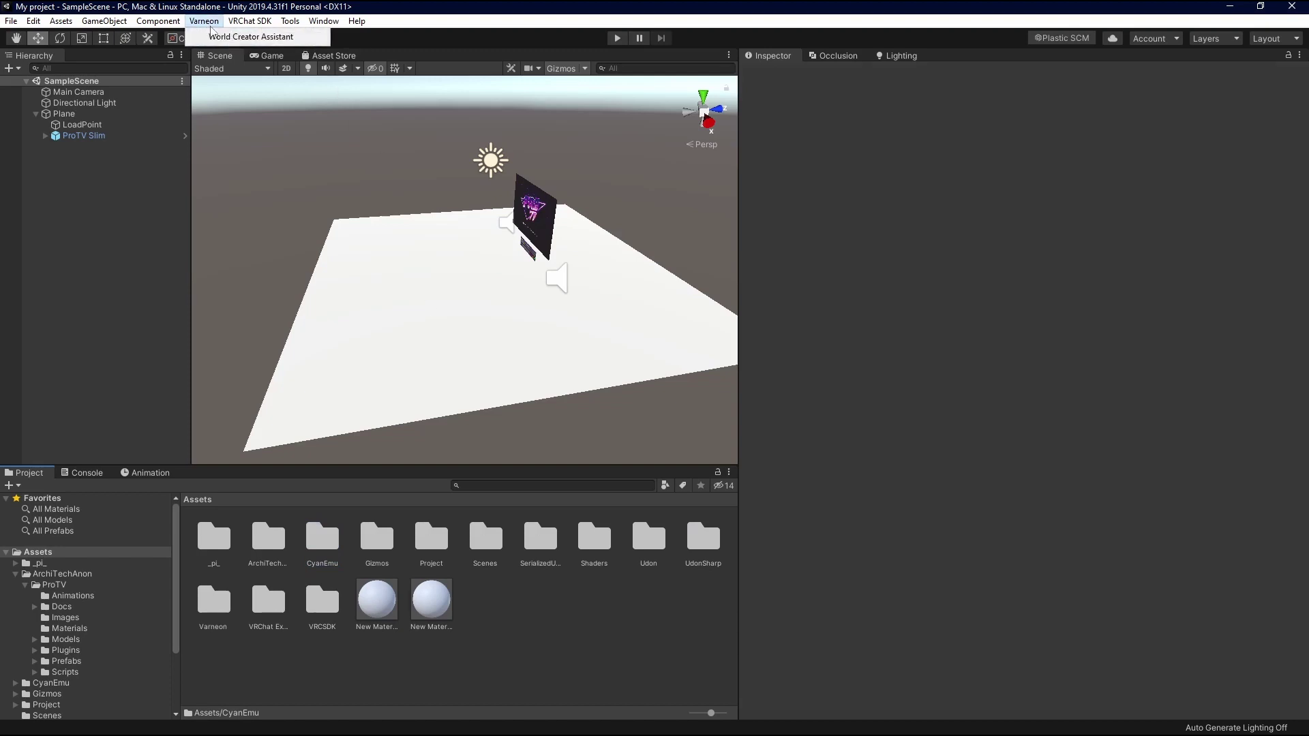
{"action": "left_click", "coordinate": [231, 37]}
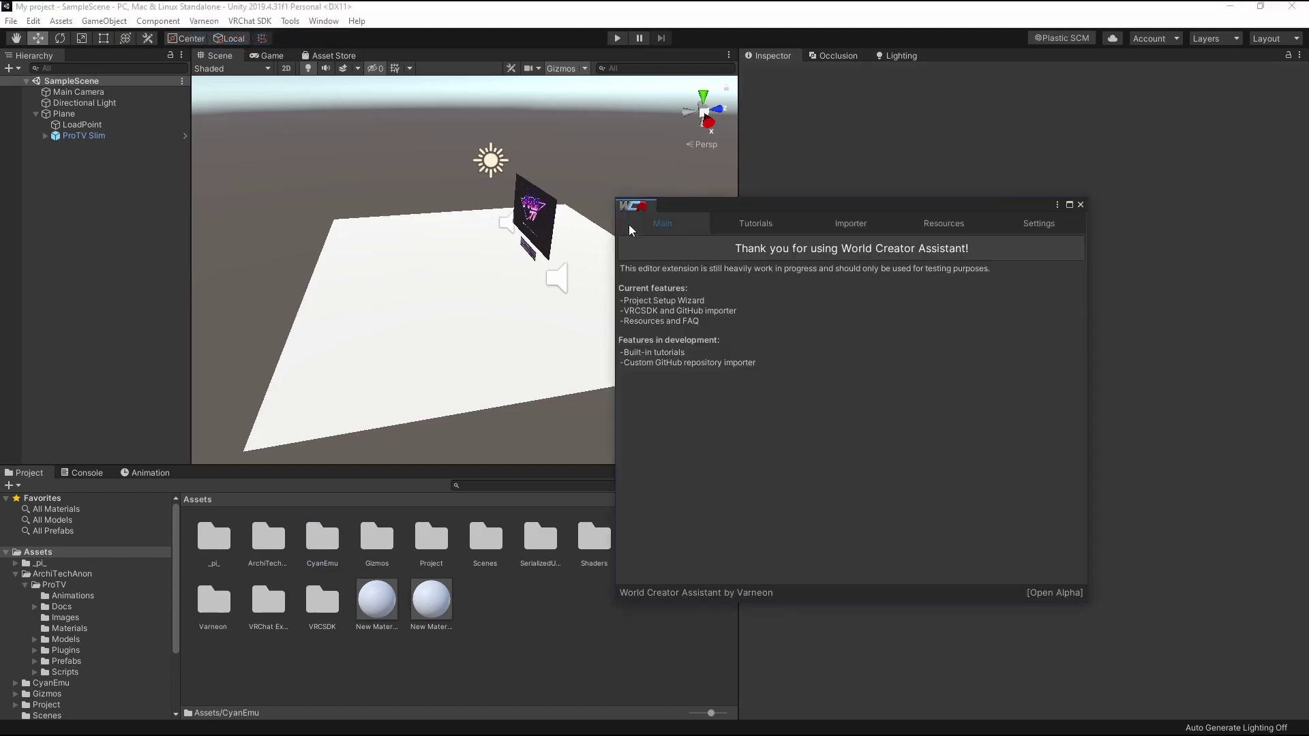
{"action": "left_click", "coordinate": [1082, 205]}
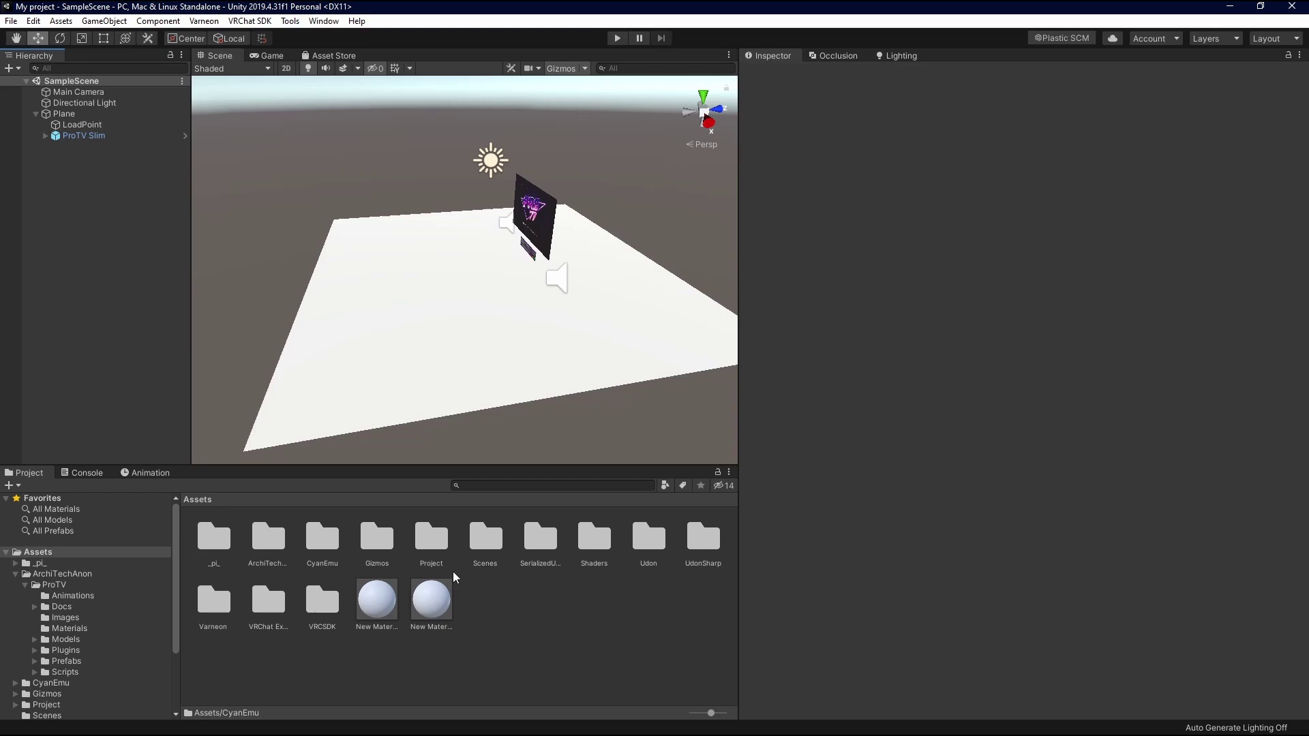
- Inspect the Plane, LoadPoint and ProTV Slim, then view the second New Material's Standard LTCGI settings
{"action": "left_click", "coordinate": [132, 119]}
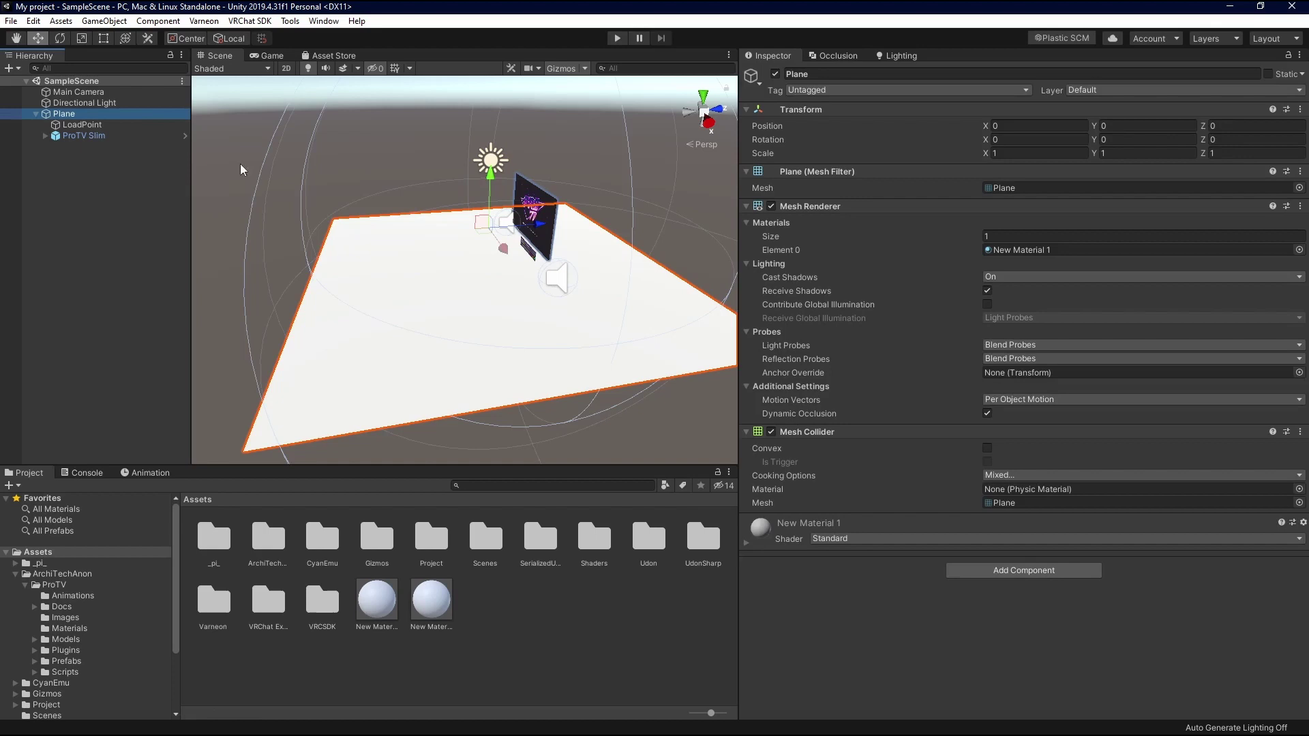
{"action": "left_click", "coordinate": [156, 130]}
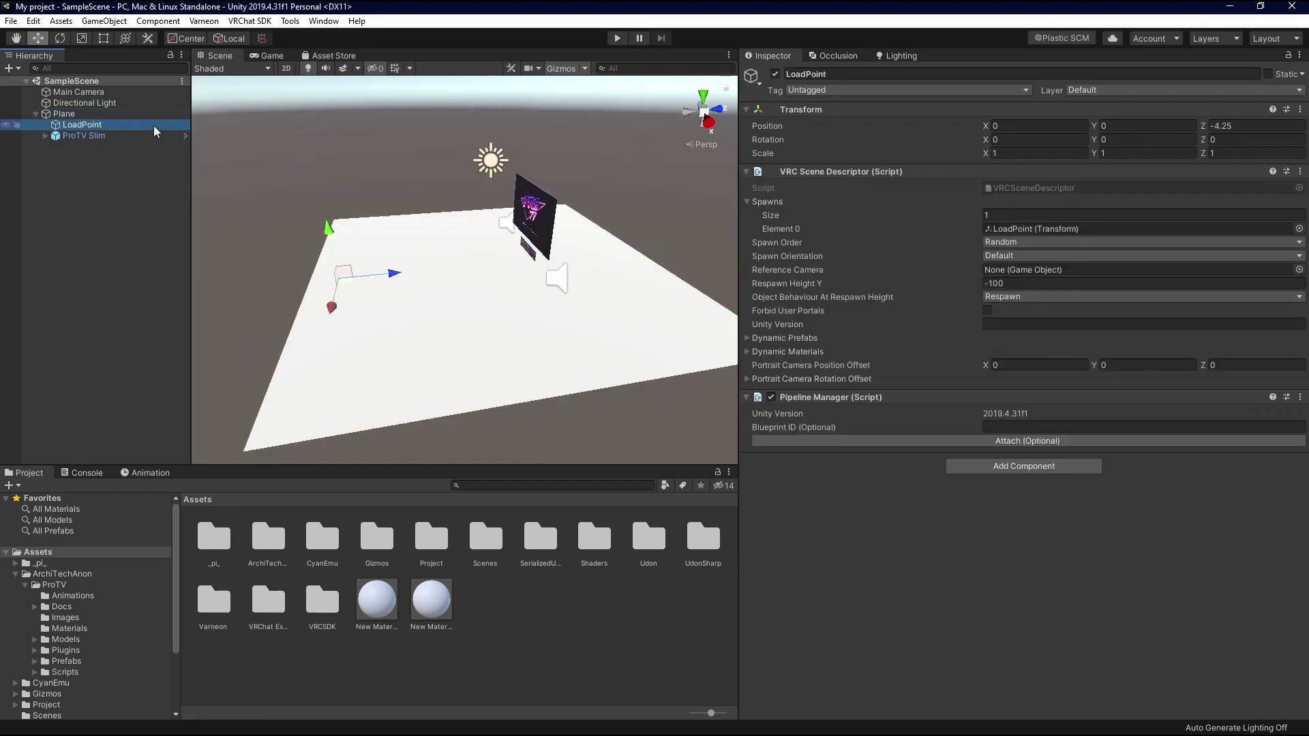
{"action": "left_click", "coordinate": [154, 136]}
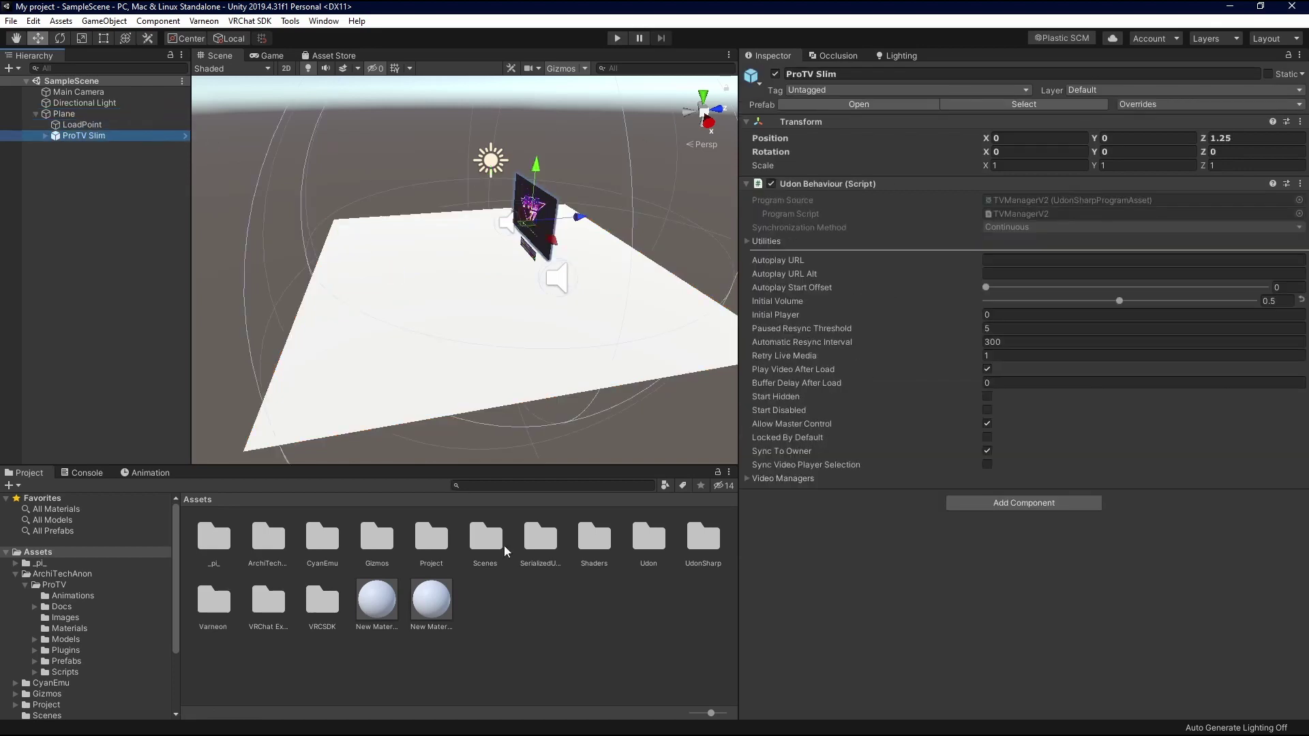
{"action": "left_click", "coordinate": [458, 607]}
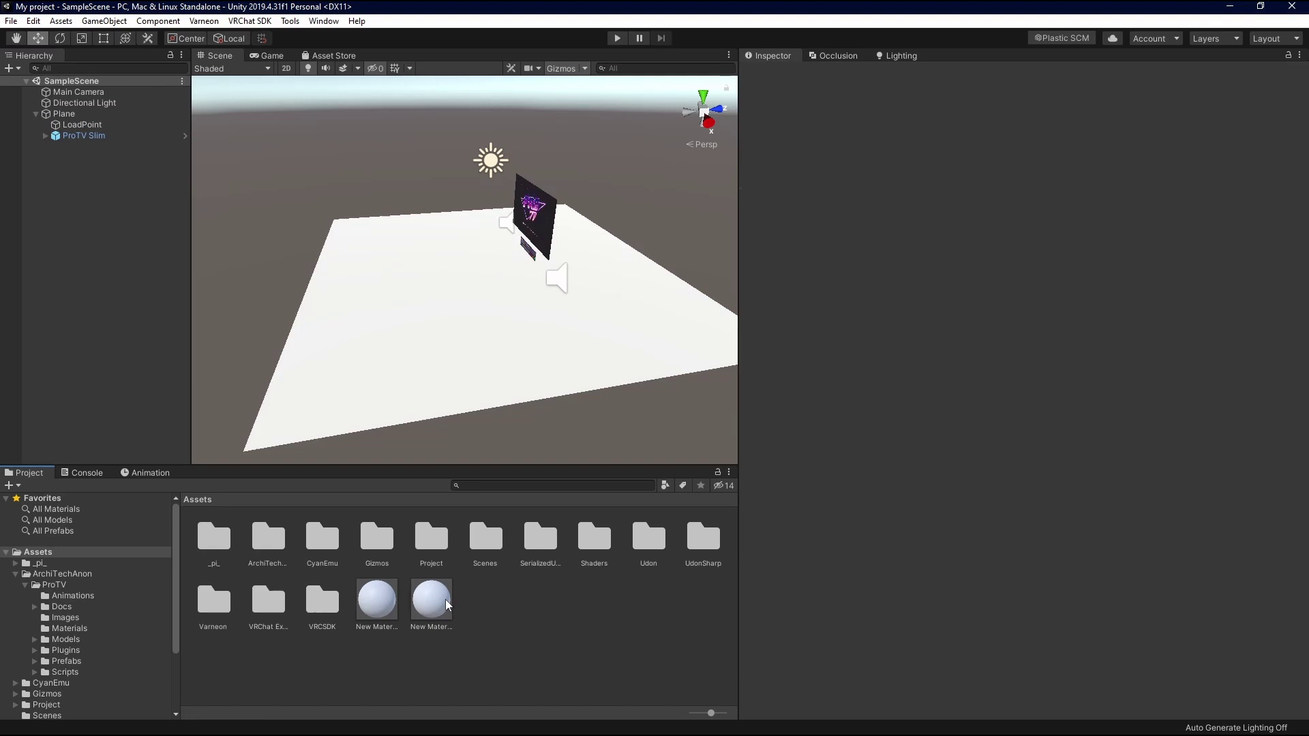
{"action": "left_click", "coordinate": [447, 603]}
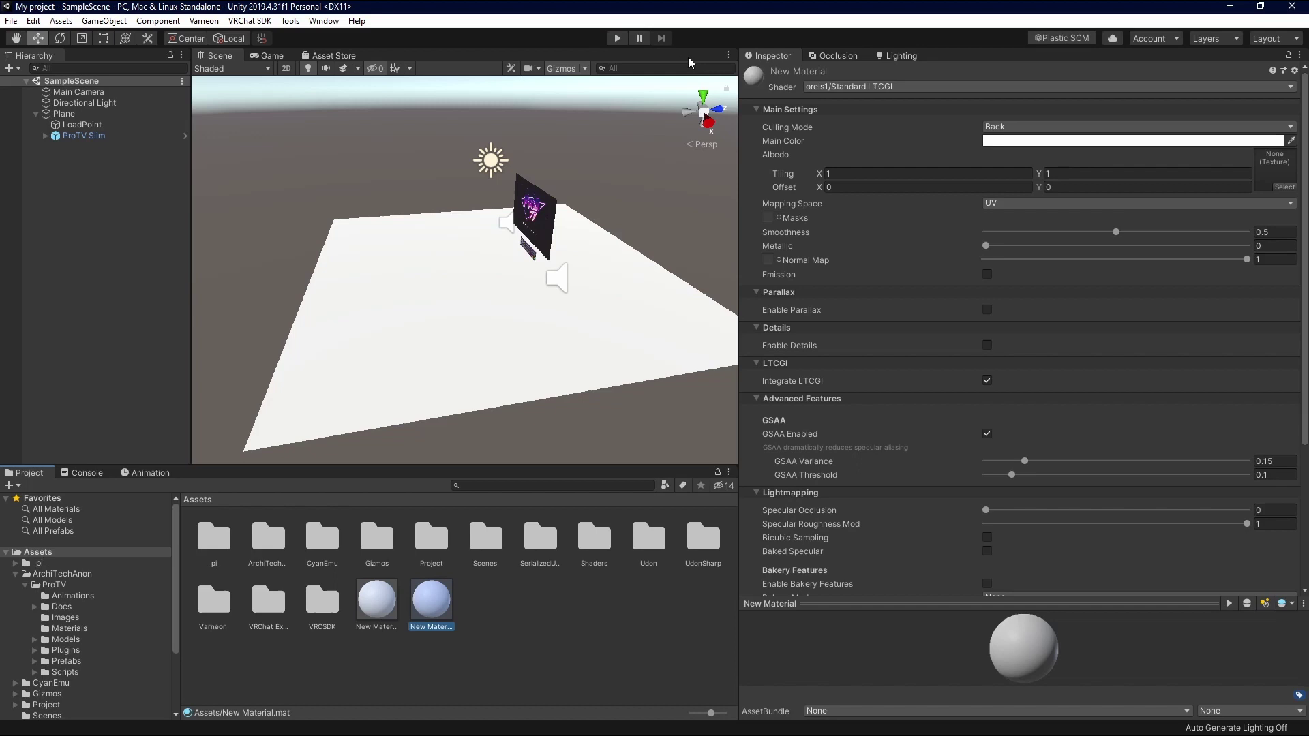
- Create a new material asset, New Material 2, in the Assets folder
{"action": "left_click", "coordinate": [850, 87]}
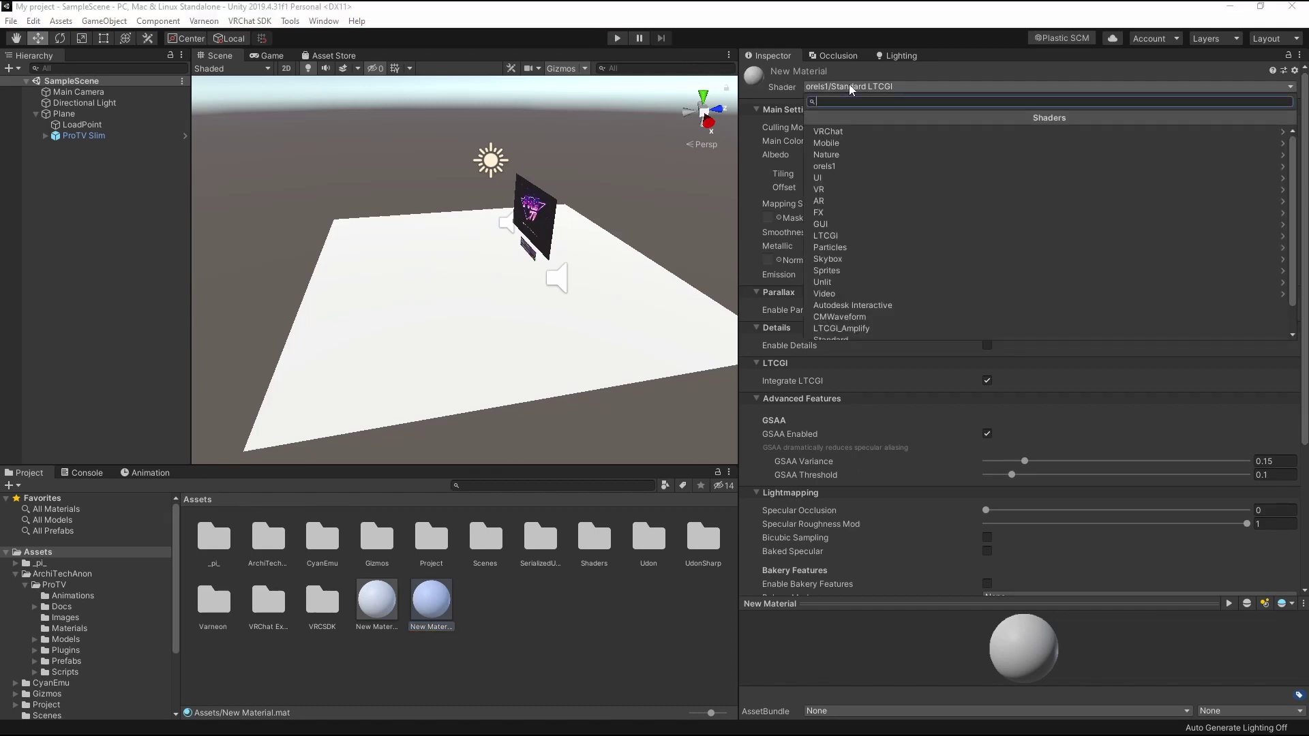
{"action": "right_click", "coordinate": [605, 617]}
{"action": "mouse_move", "coordinate": [750, 272]}
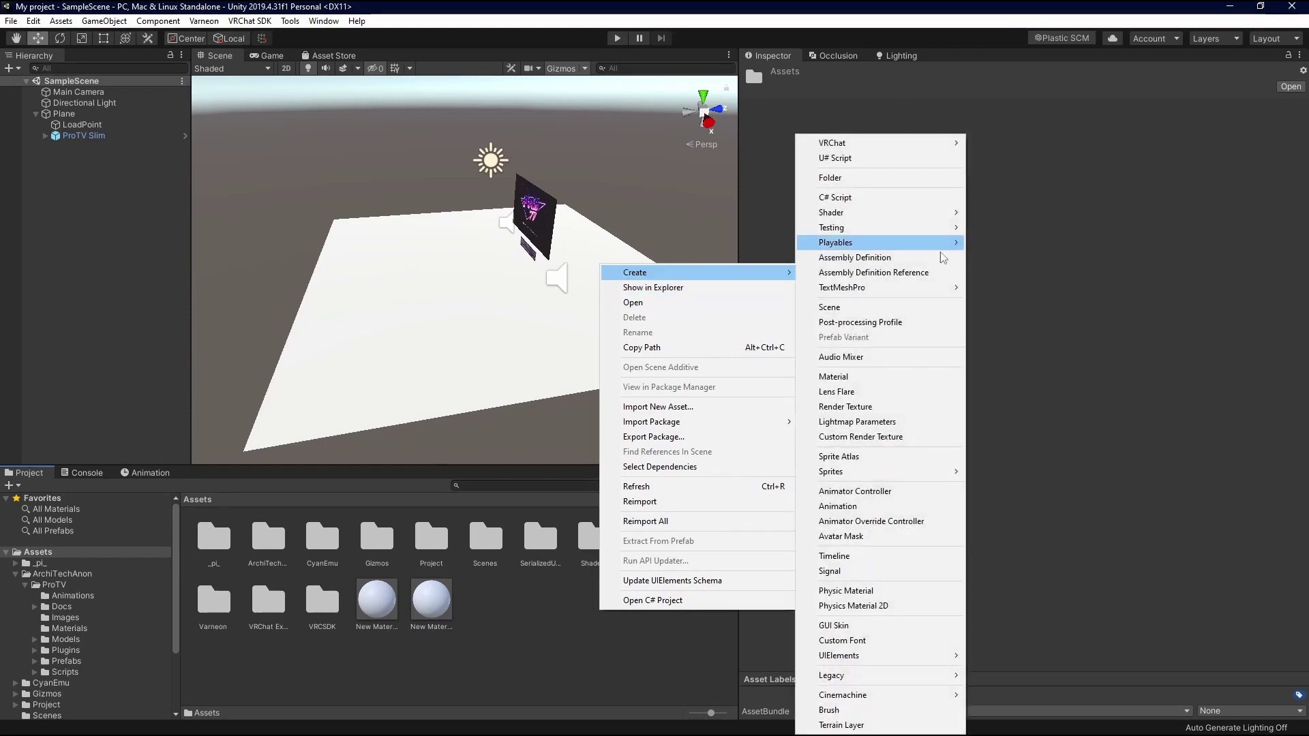
{"action": "left_click", "coordinate": [845, 376]}
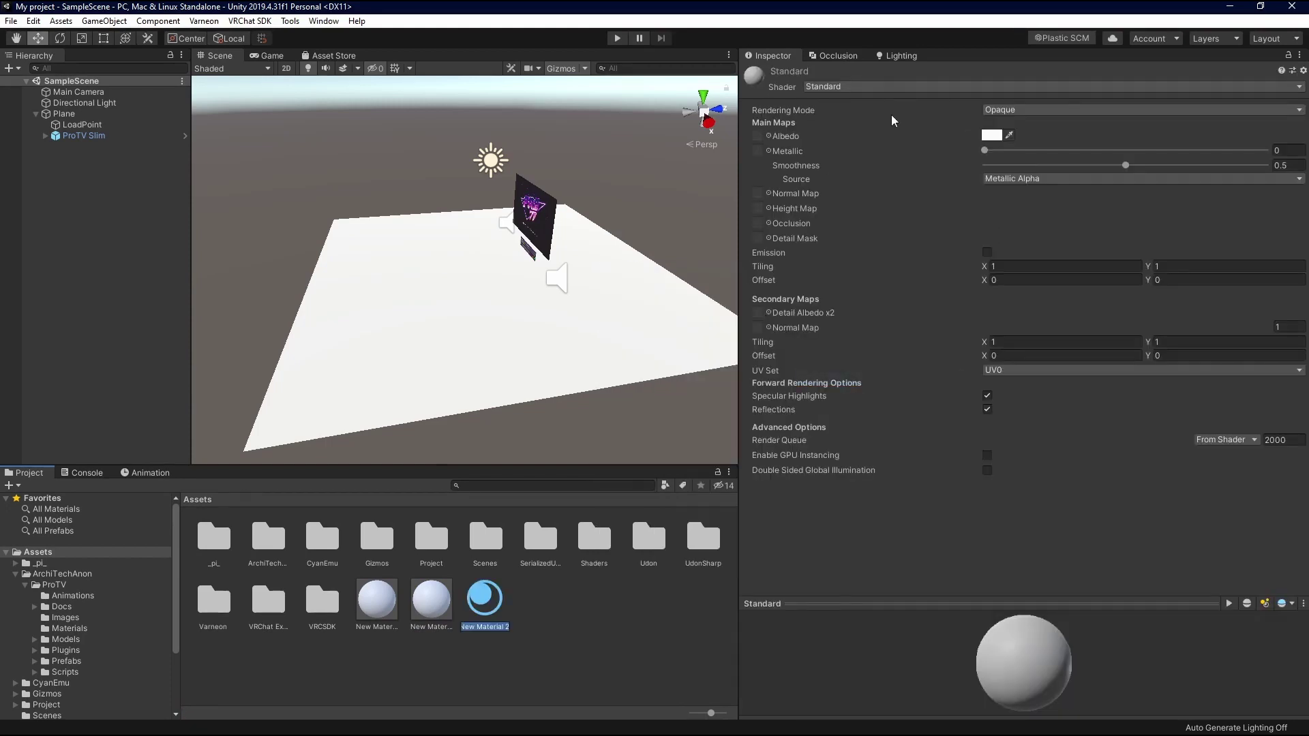
- Set New Material 2's shader to orels1 > Standard LTCGI and apply it to the floor plane
{"action": "left_click", "coordinate": [891, 87]}
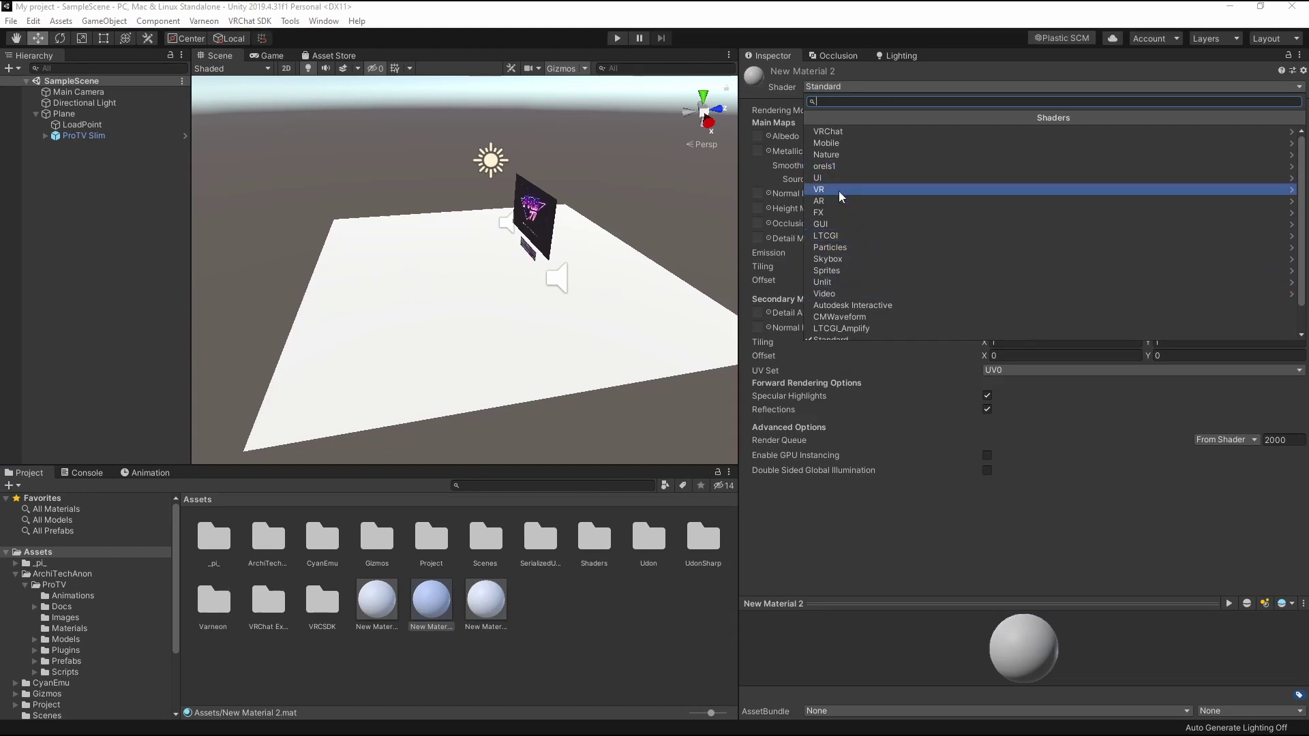
{"action": "left_click", "coordinate": [834, 236]}
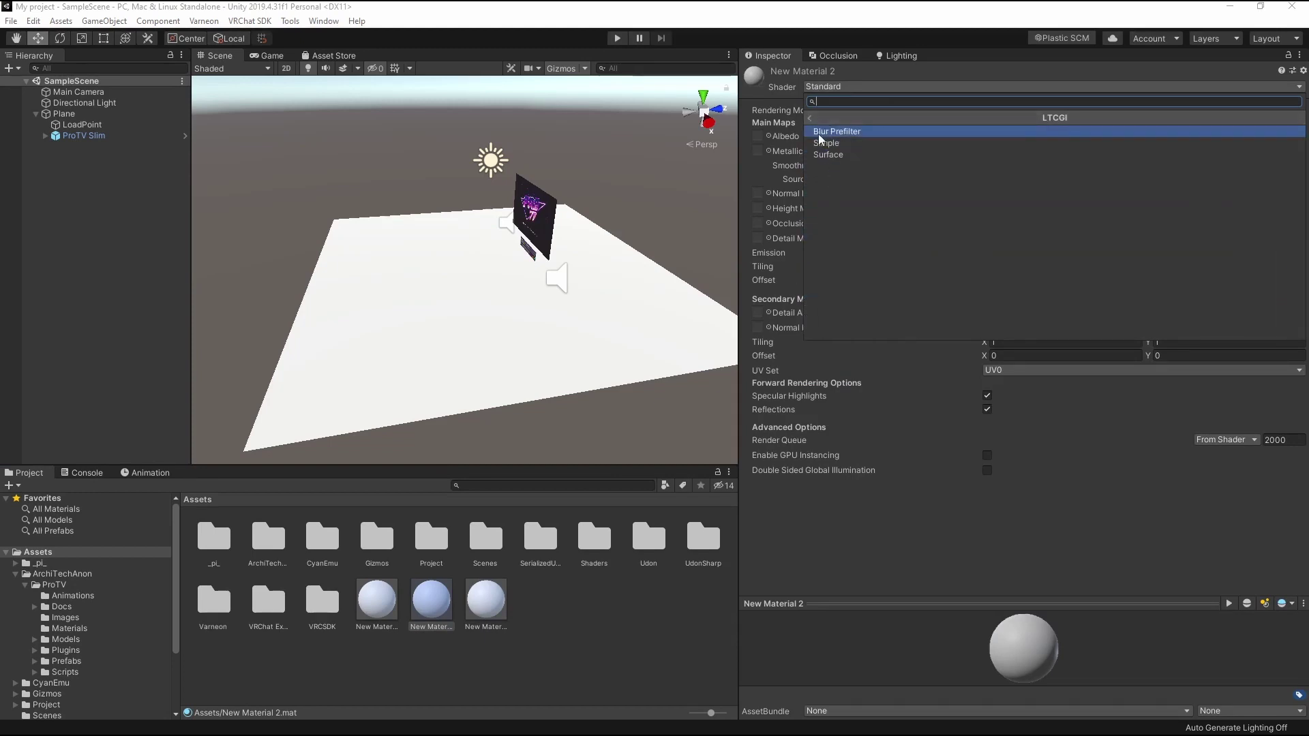
{"action": "left_click", "coordinate": [809, 118]}
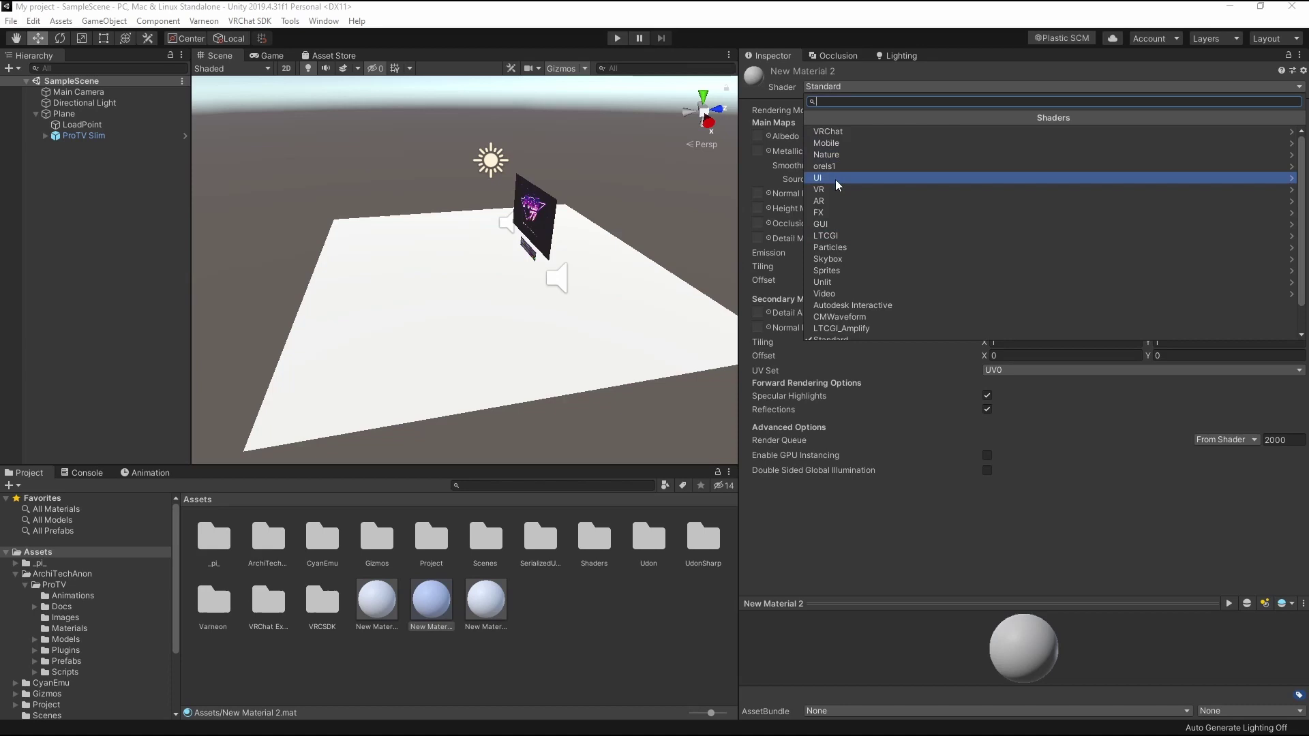
{"action": "left_click", "coordinate": [838, 167]}
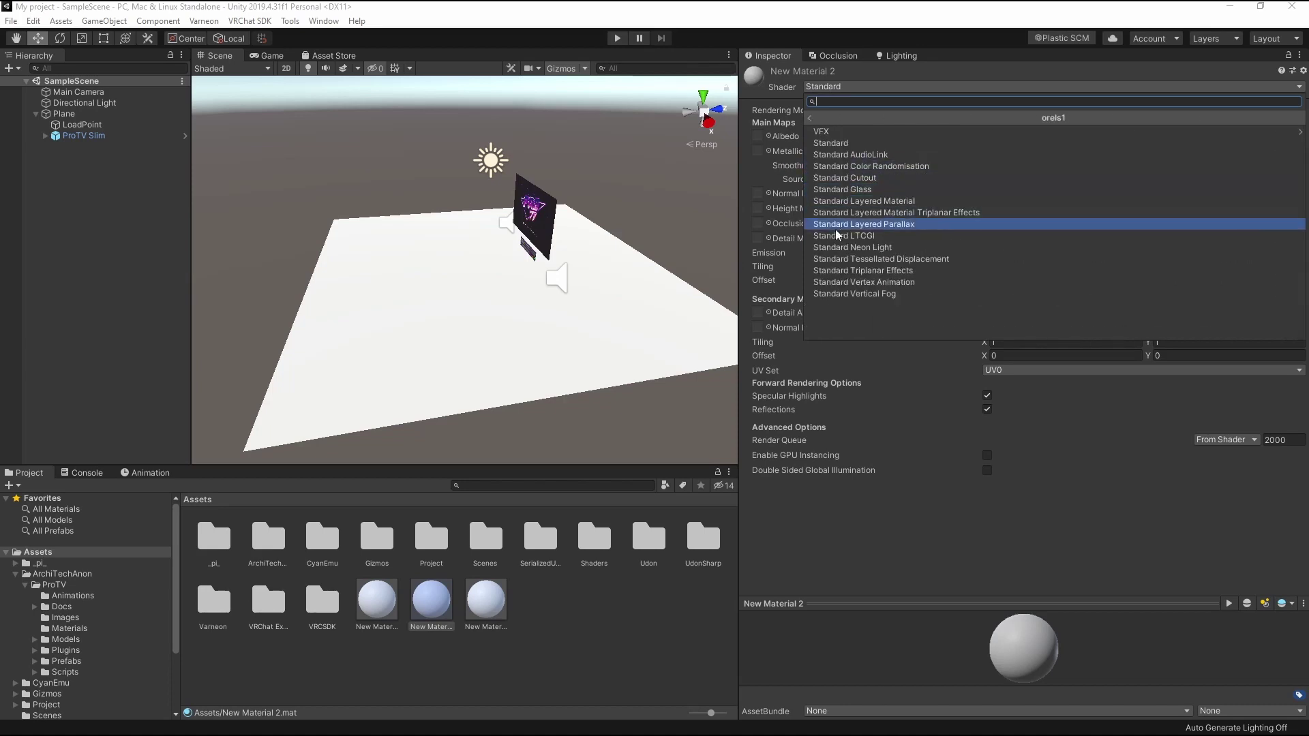
{"action": "left_click", "coordinate": [837, 235]}
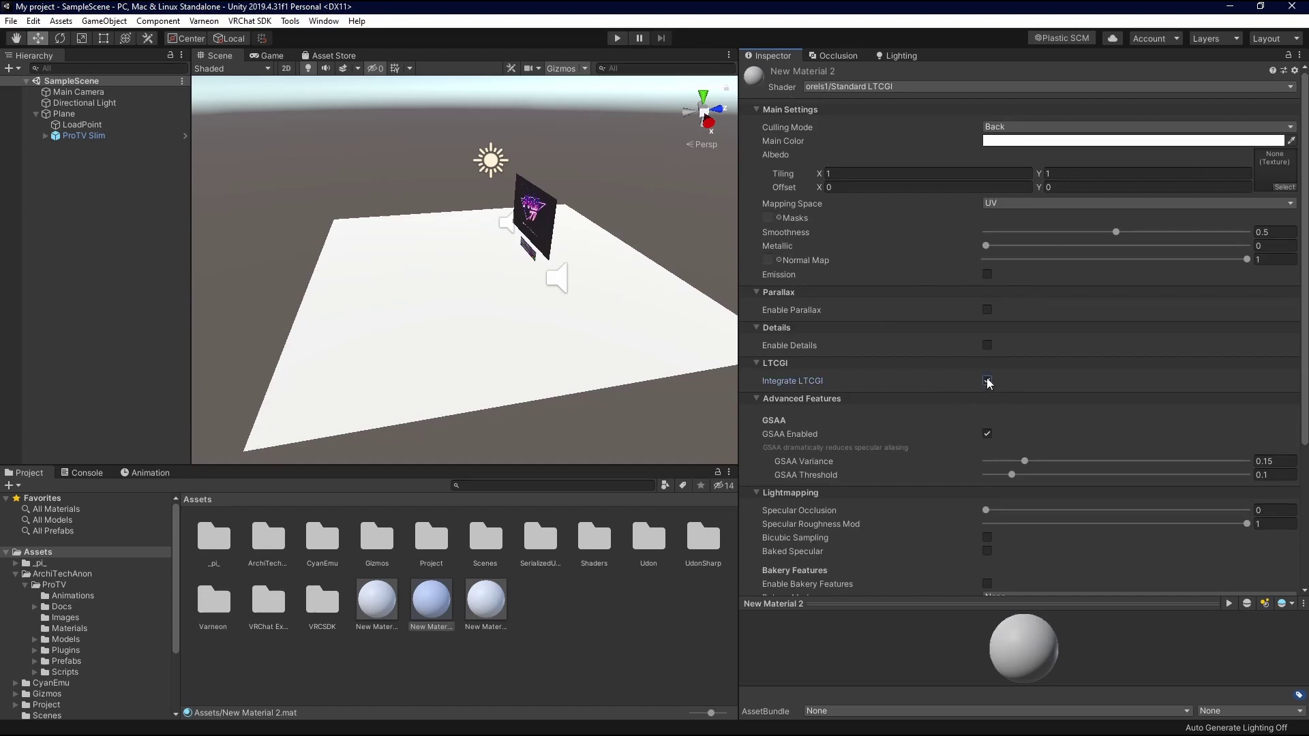
{"action": "left_click_drag", "start_coordinate": [487, 602], "coordinate": [460, 389]}
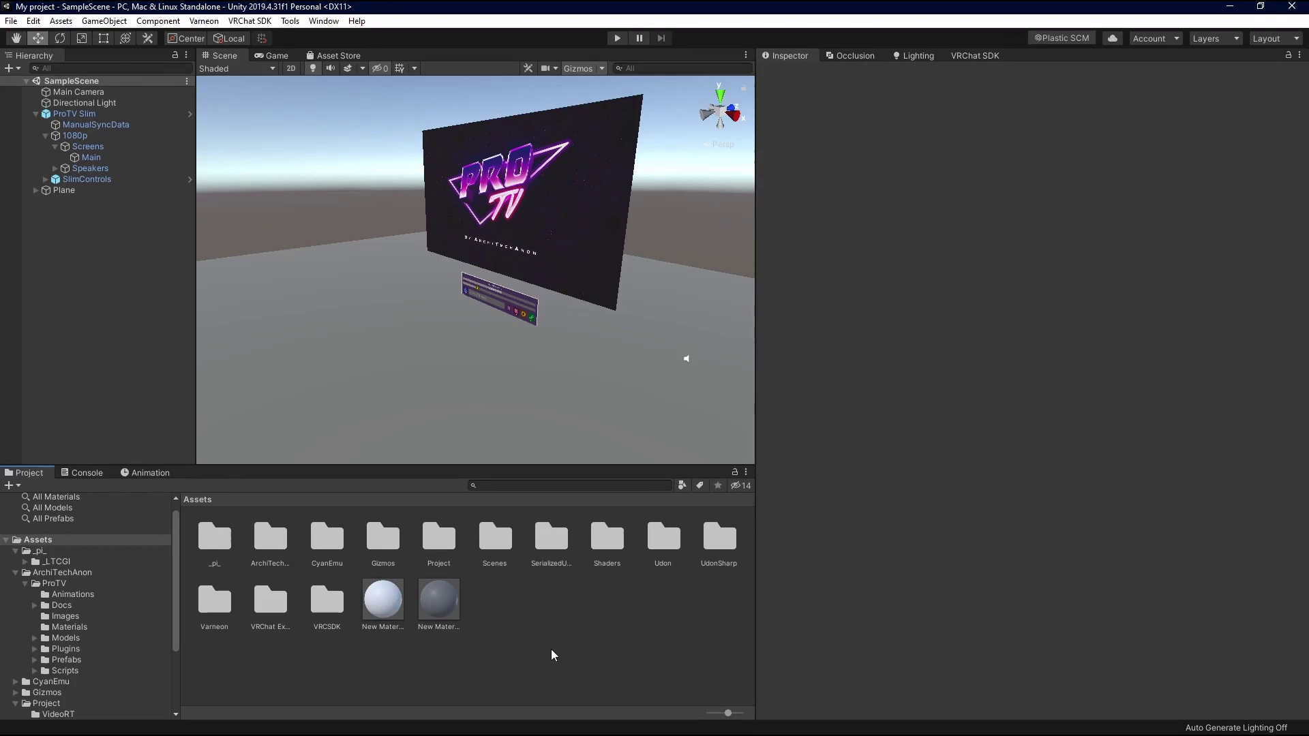
{"action": "left_click", "coordinate": [450, 611]}
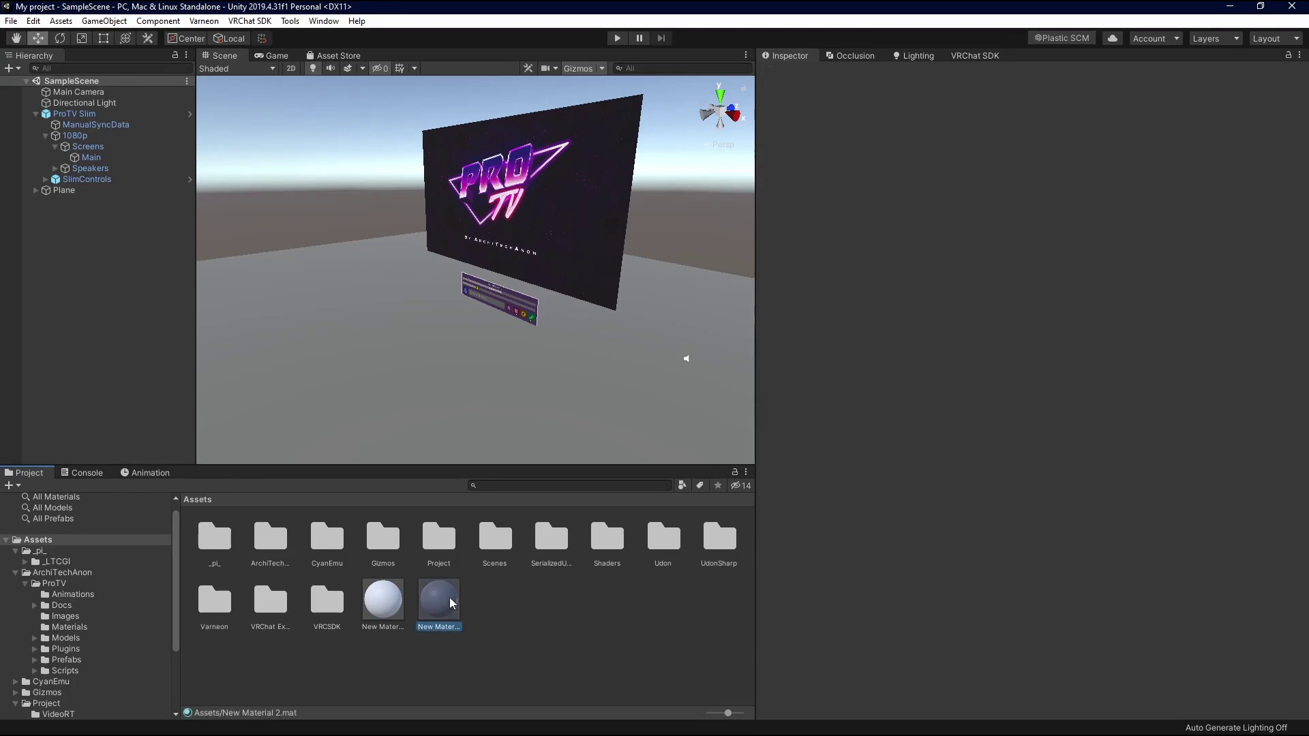
{"action": "left_click", "coordinate": [997, 141]}
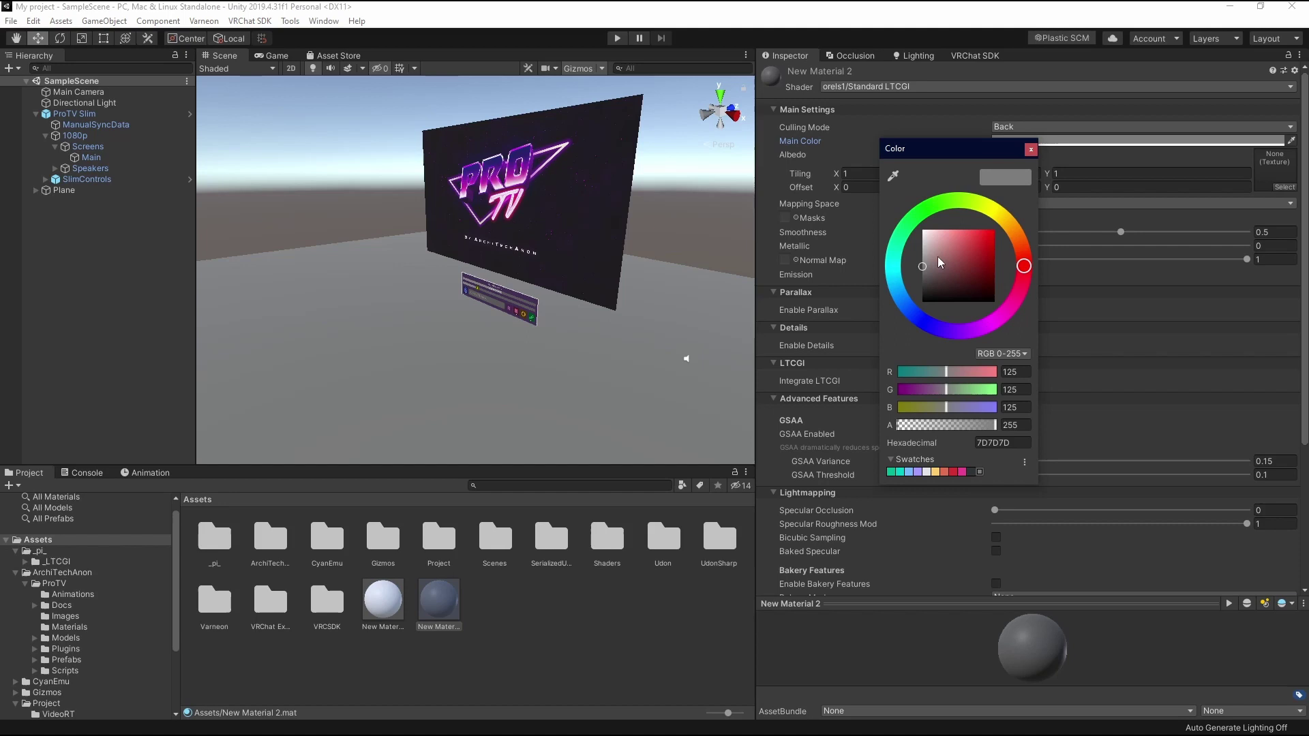
{"action": "left_click", "coordinate": [1031, 149]}
{"action": "left_click", "coordinate": [572, 619]}
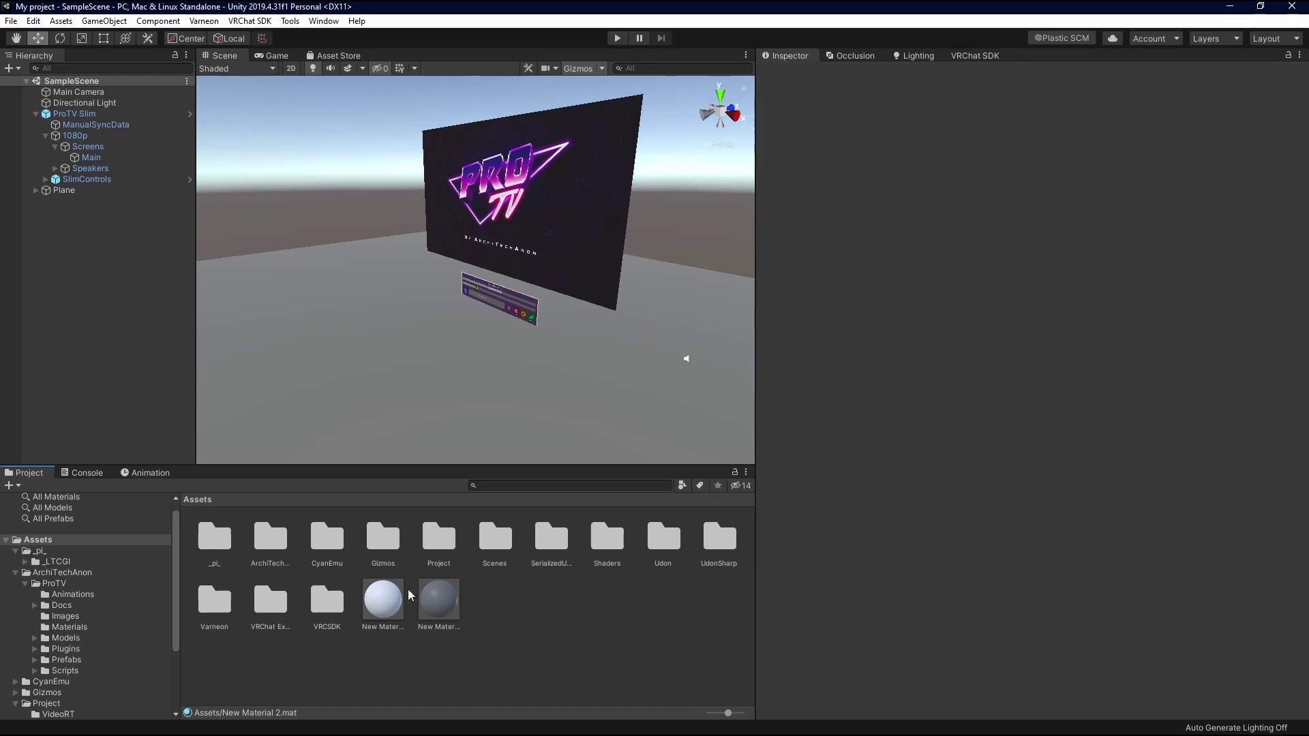
- Drag the LTCGI Controller prefab from _pi_ > _LTCGI into the SampleScene hierarchy
{"action": "double_click", "coordinate": [225, 545]}
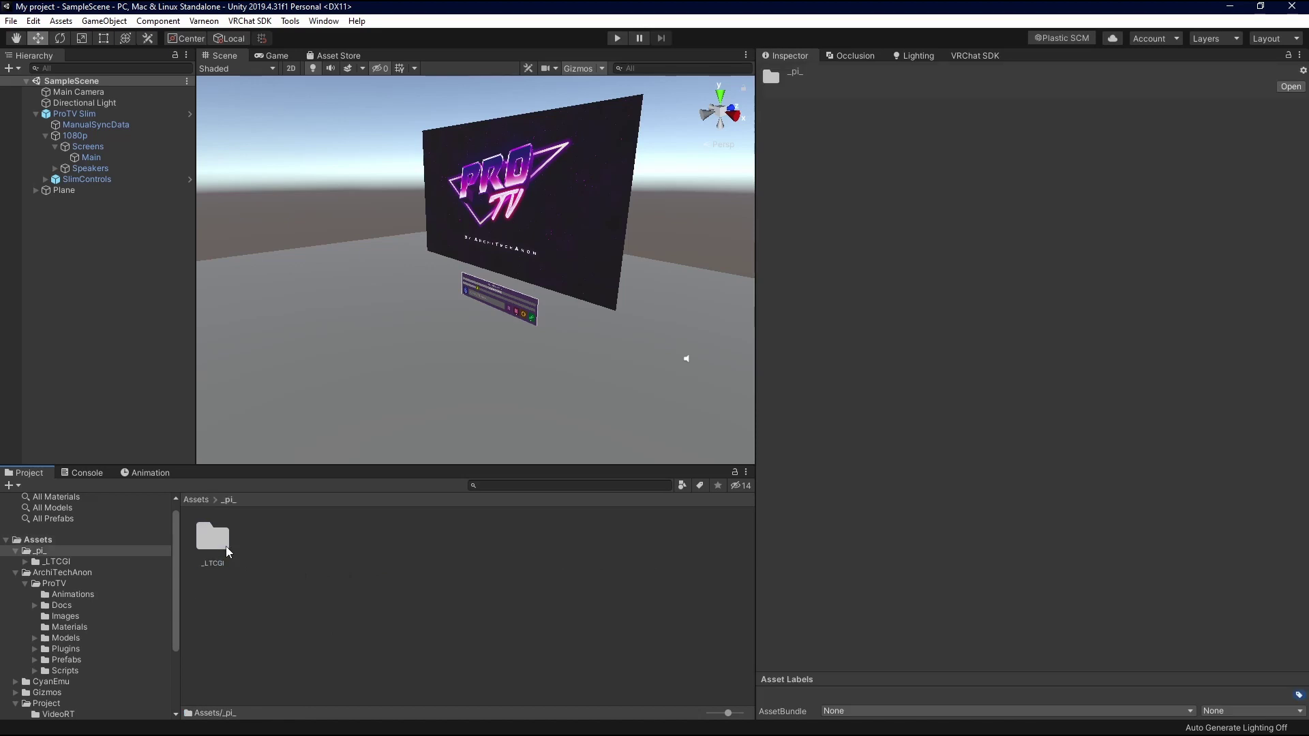
{"action": "double_click", "coordinate": [227, 549]}
{"action": "left_click_drag", "start_coordinate": [576, 588], "coordinate": [94, 355]}
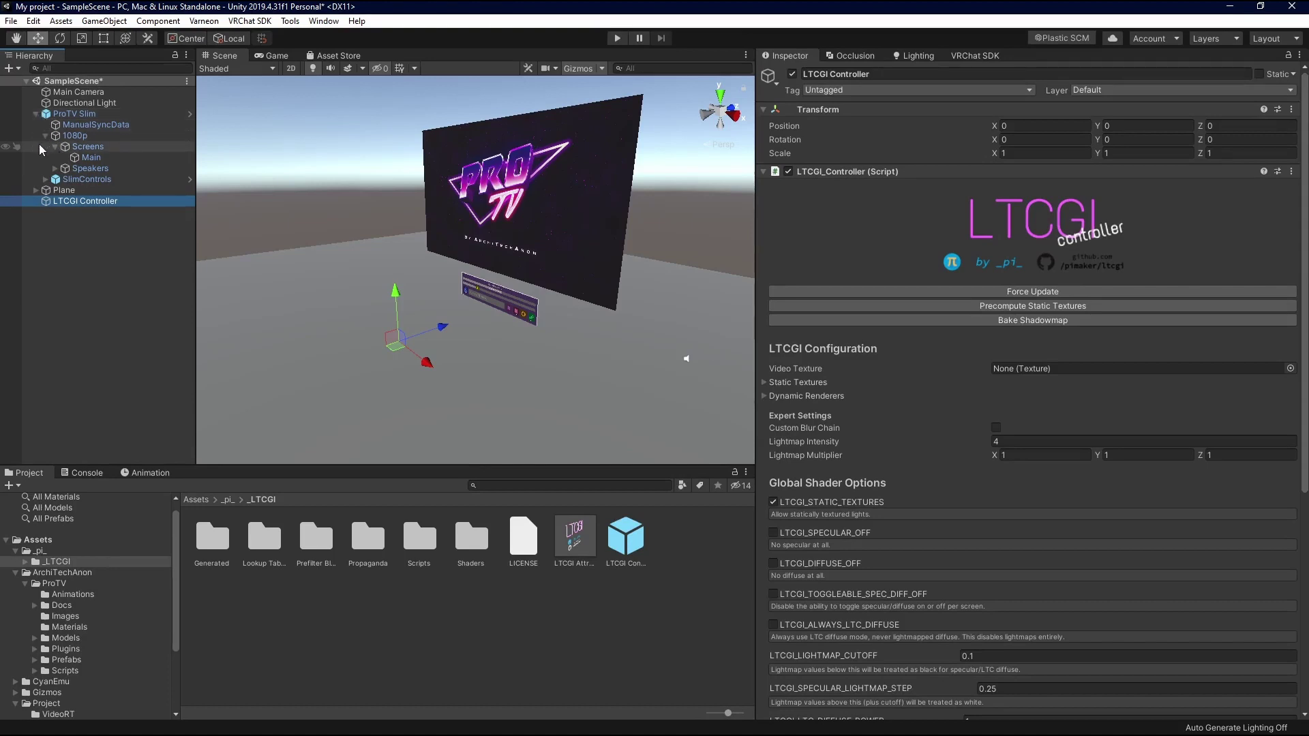
- Select the ProTV Main screen to see its Quad and VideoScreenAVProShared material
{"action": "left_click", "coordinate": [70, 157]}
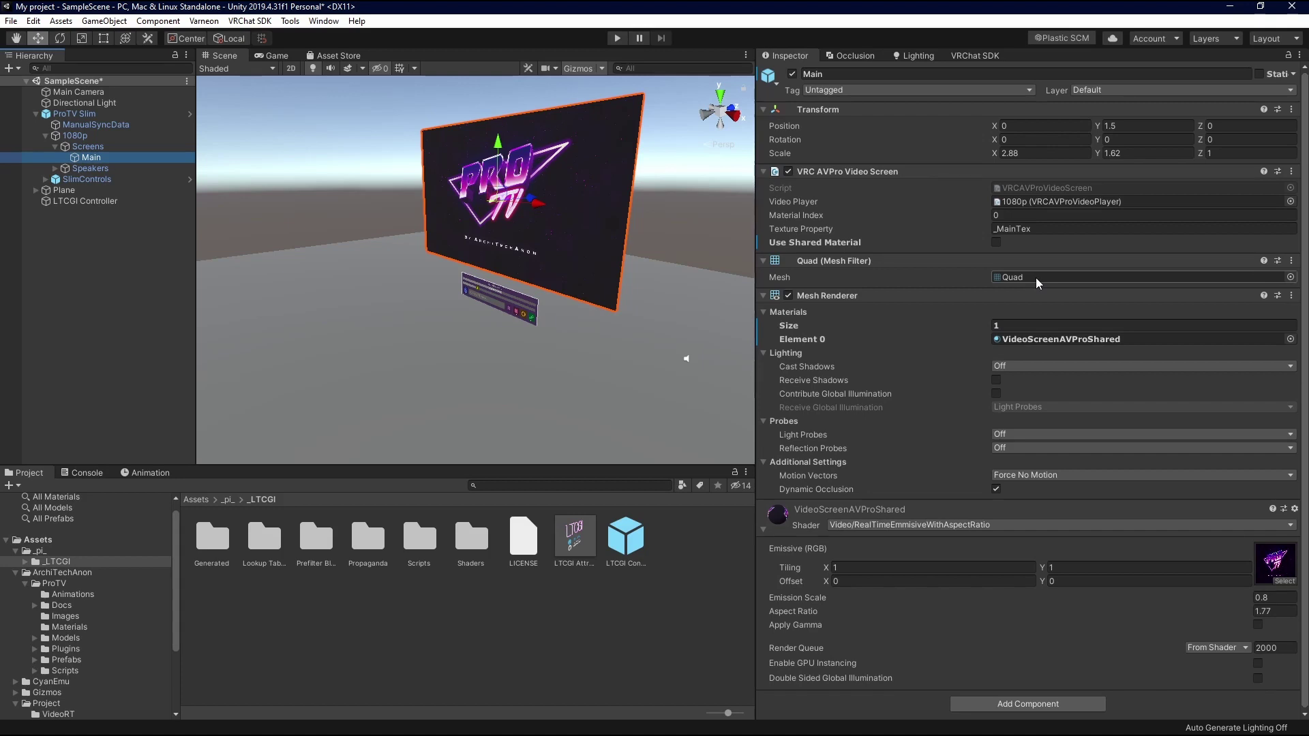
- Turn on Use Shared Material and set the Mesh Renderer Materials size to 2
{"action": "left_click", "coordinate": [996, 245]}
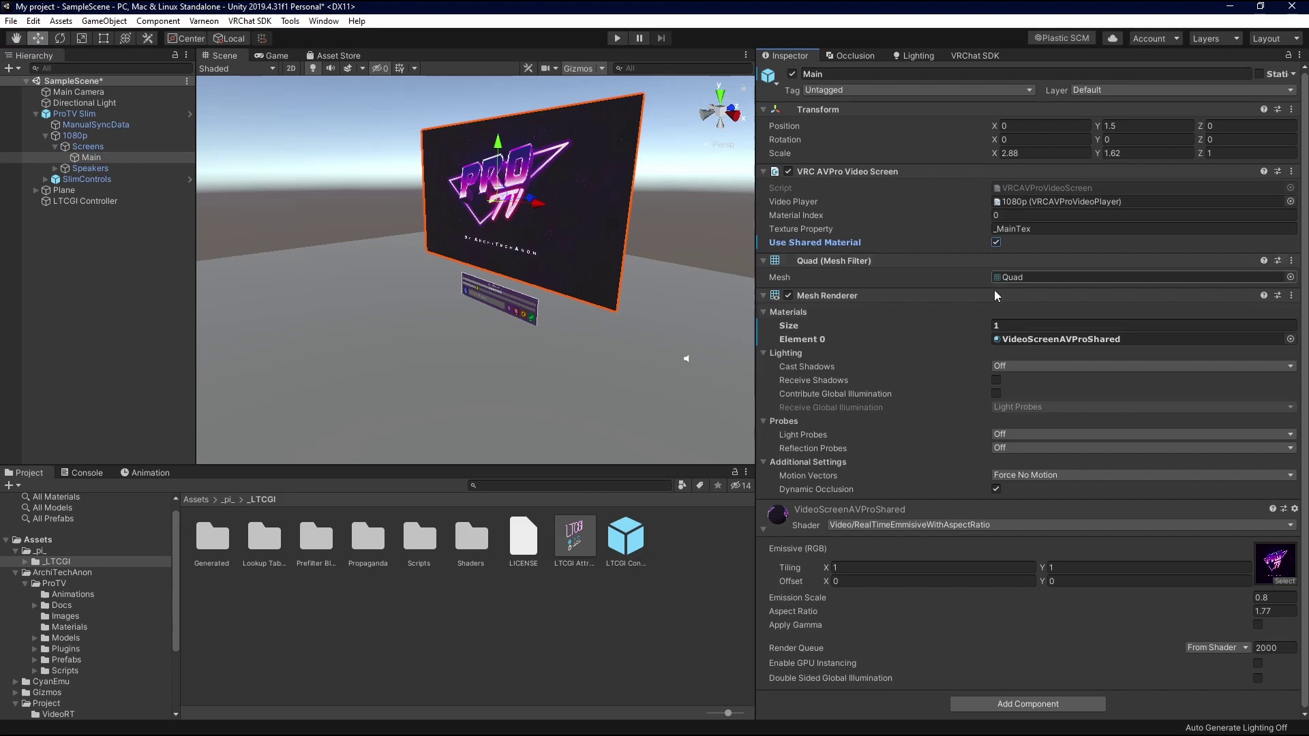
{"action": "left_click", "coordinate": [1013, 328]}
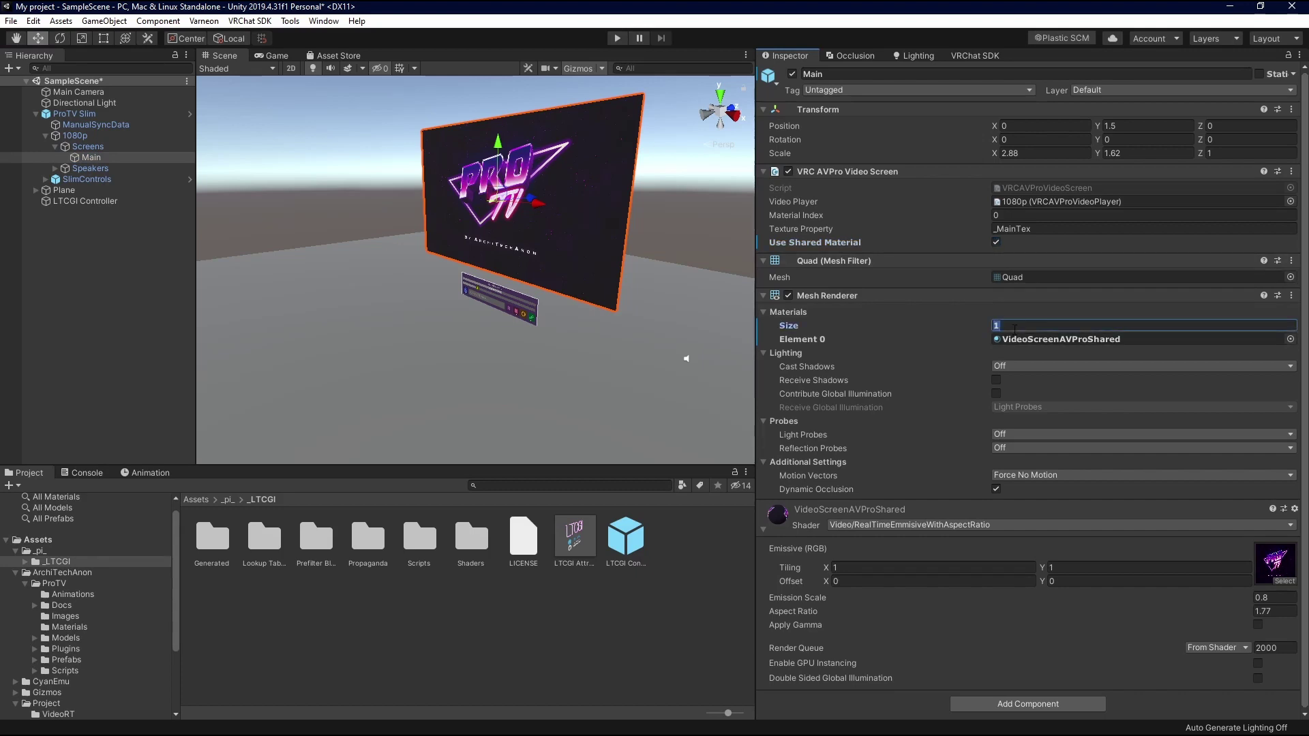
{"action": "type", "text": "2"}
{"action": "key", "text": "Return"}
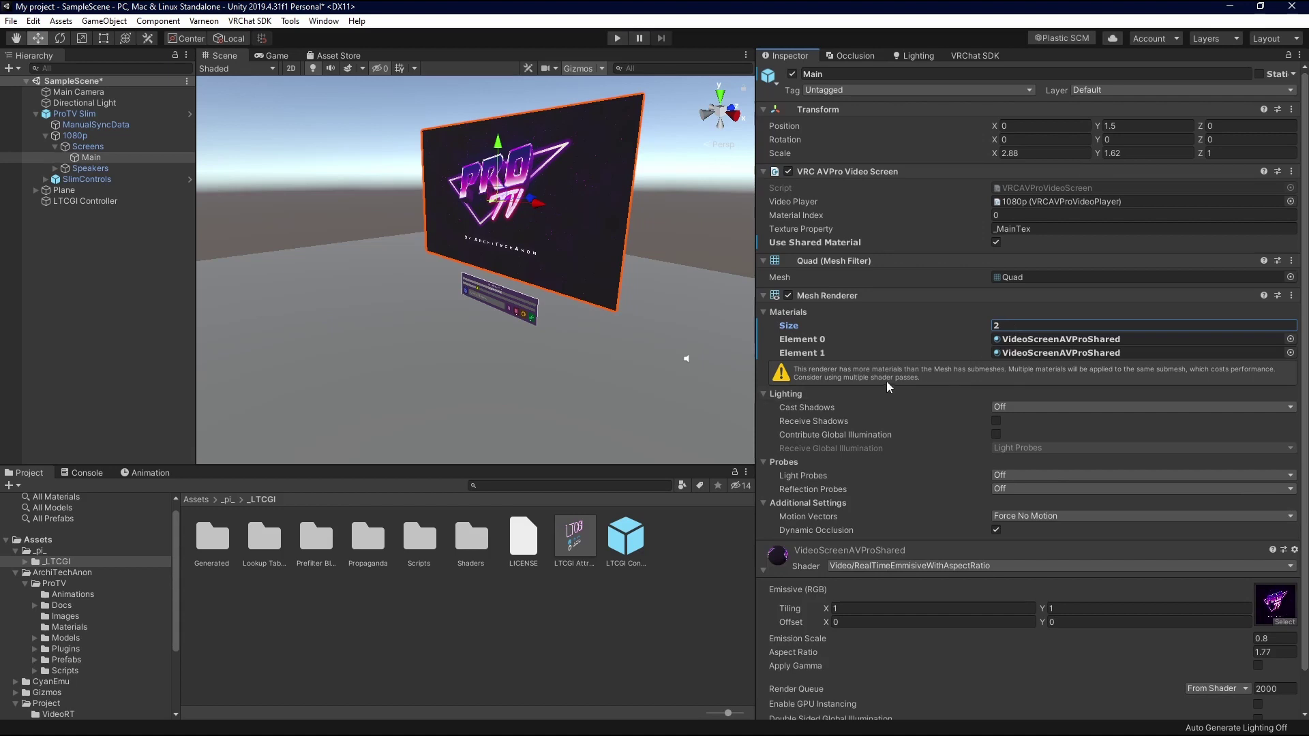
- Assign VideoBlit as Element 0 and locate its ProTVLogo texture
{"action": "left_click", "coordinate": [1290, 339]}
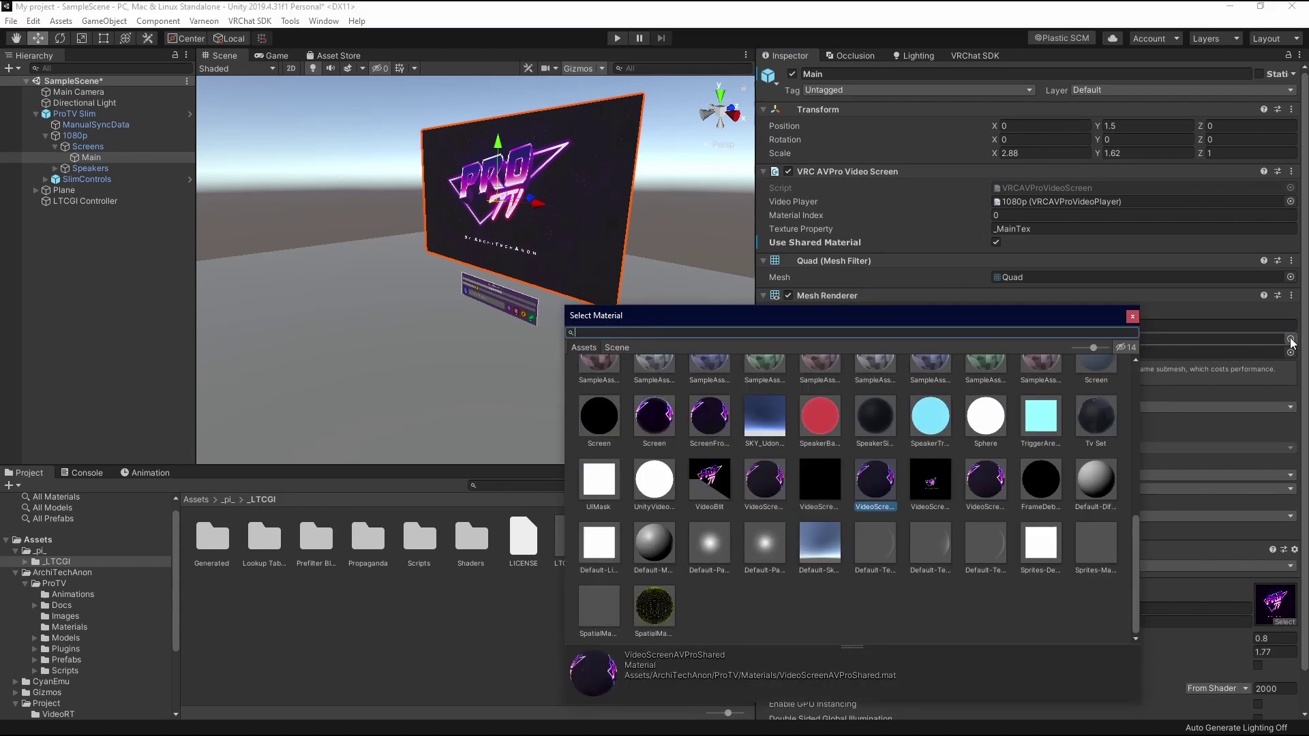
{"action": "left_click", "coordinate": [1291, 340]}
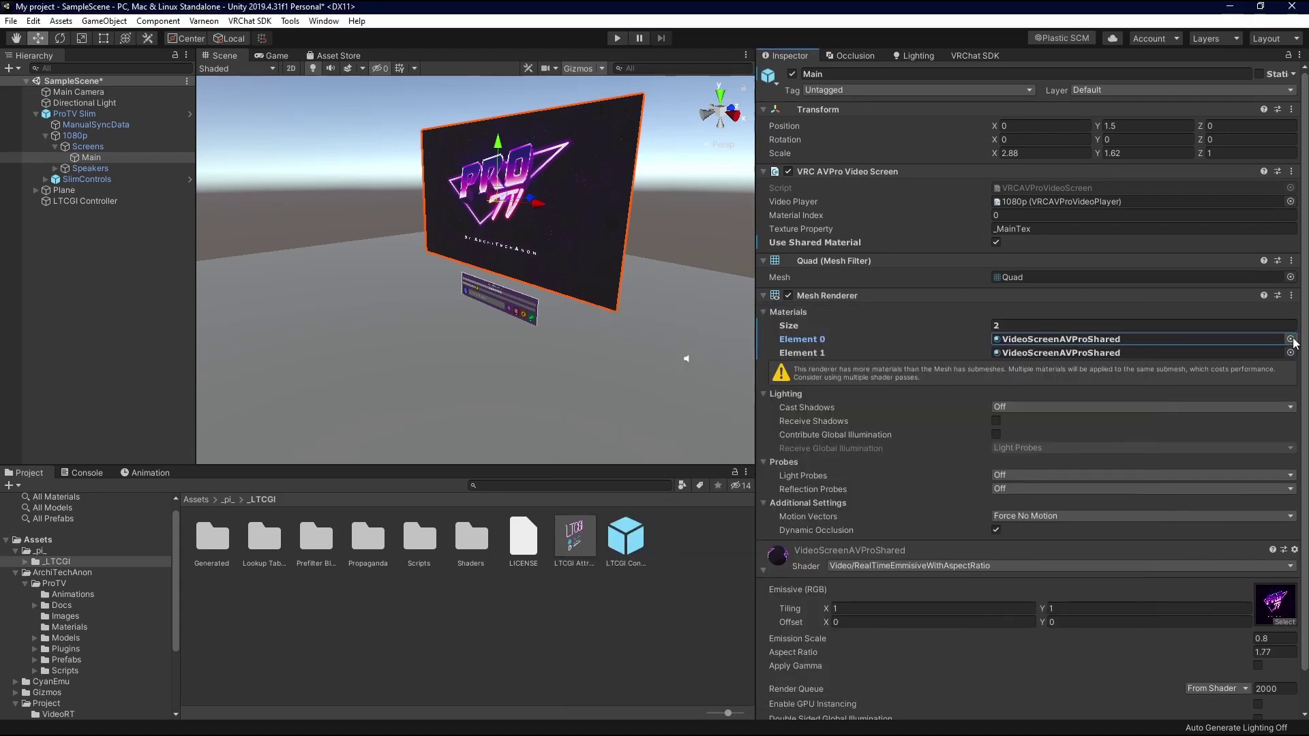
{"action": "left_click", "coordinate": [1291, 339]}
{"action": "type", "text": "blit"}
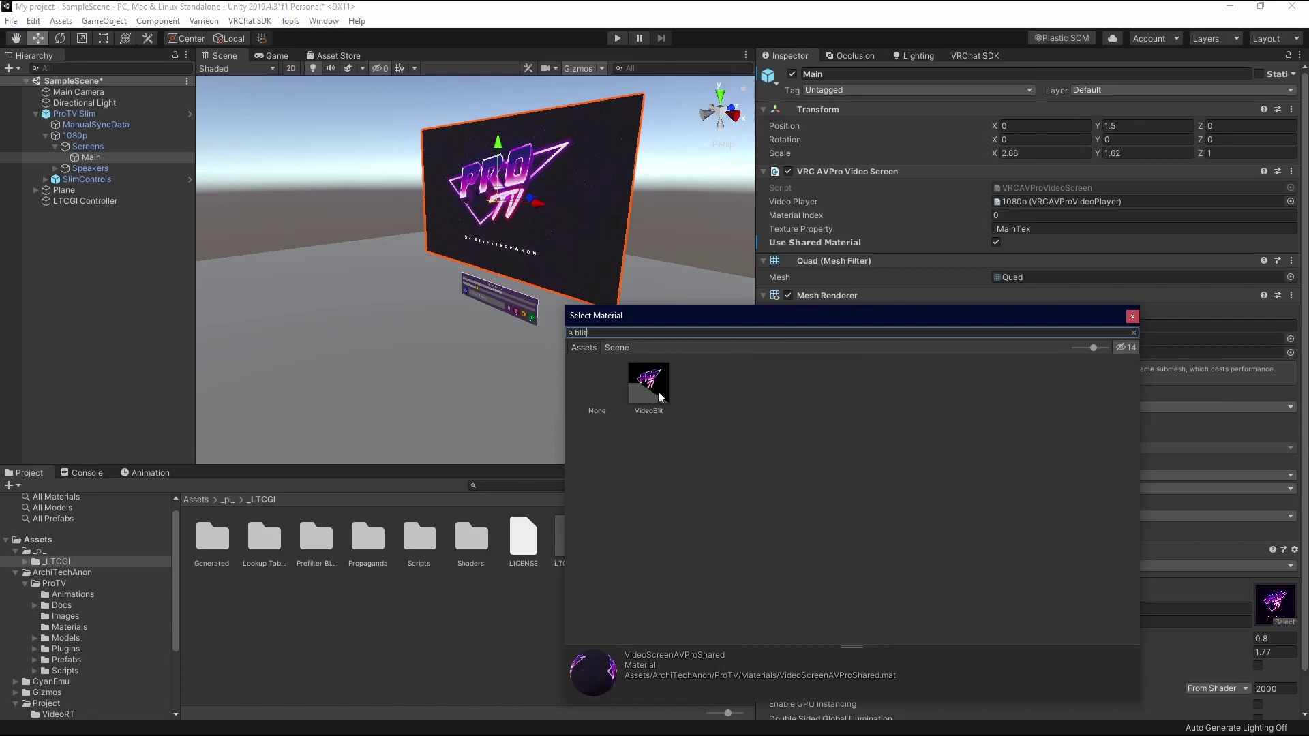
{"action": "double_click", "coordinate": [657, 391]}
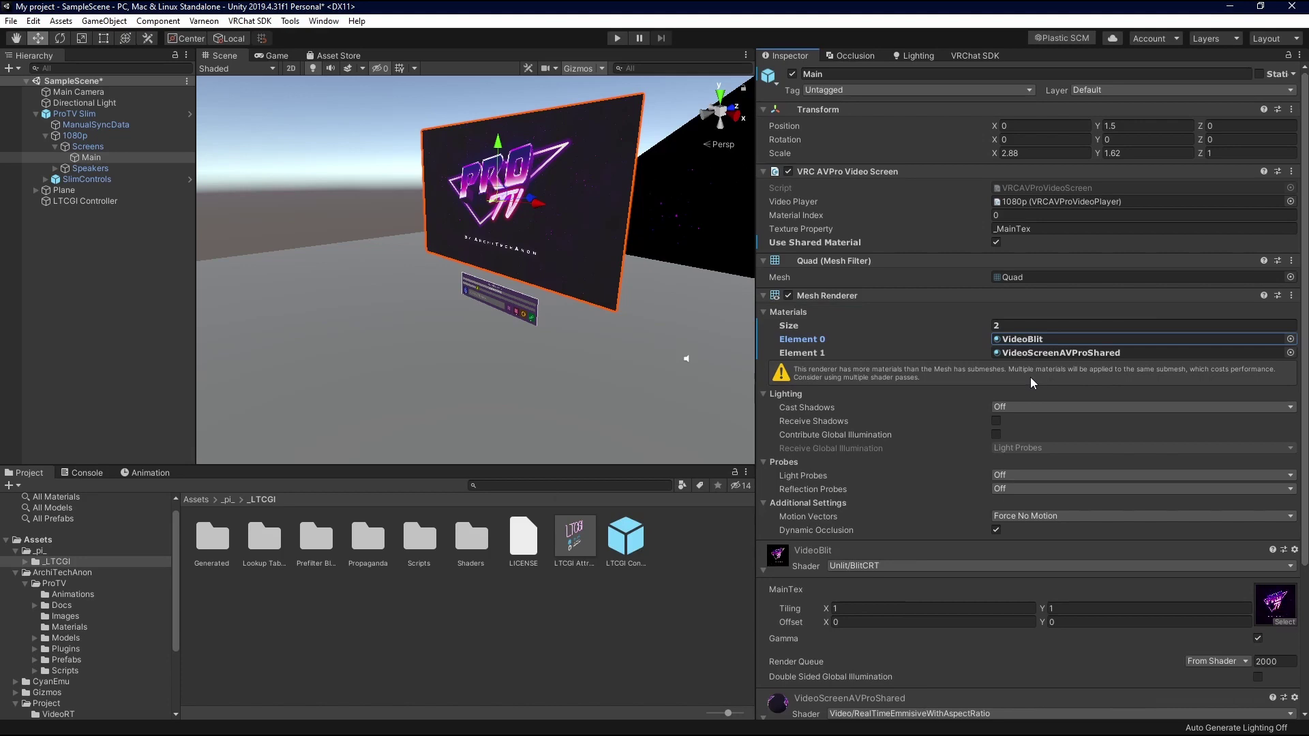
{"action": "scroll", "coordinate": [1029, 378], "scroll_direction": "down", "scroll_amount": 5}
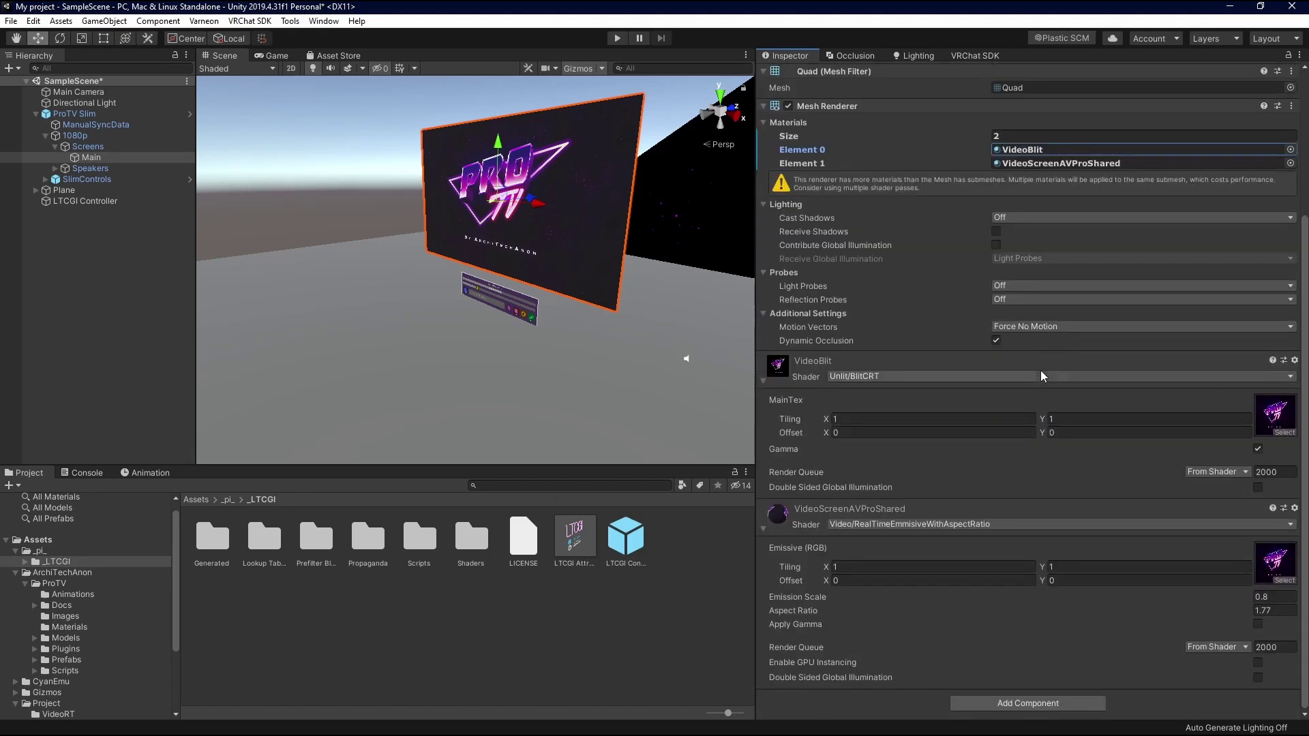
{"action": "left_click", "coordinate": [1282, 419]}
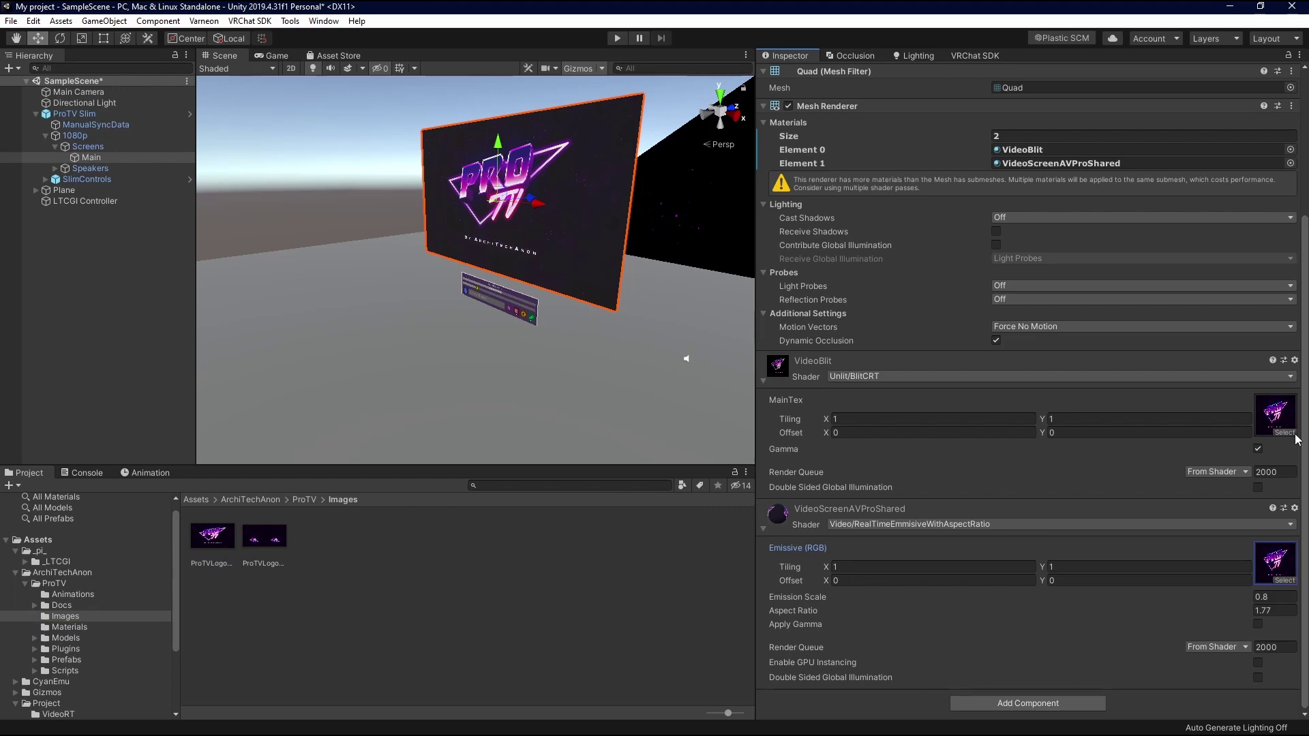
- Replace the ProTV logo in VideoScreenAVProShared's Emissive (RGB) slot with the Video texture
{"action": "left_click", "coordinate": [1286, 581]}
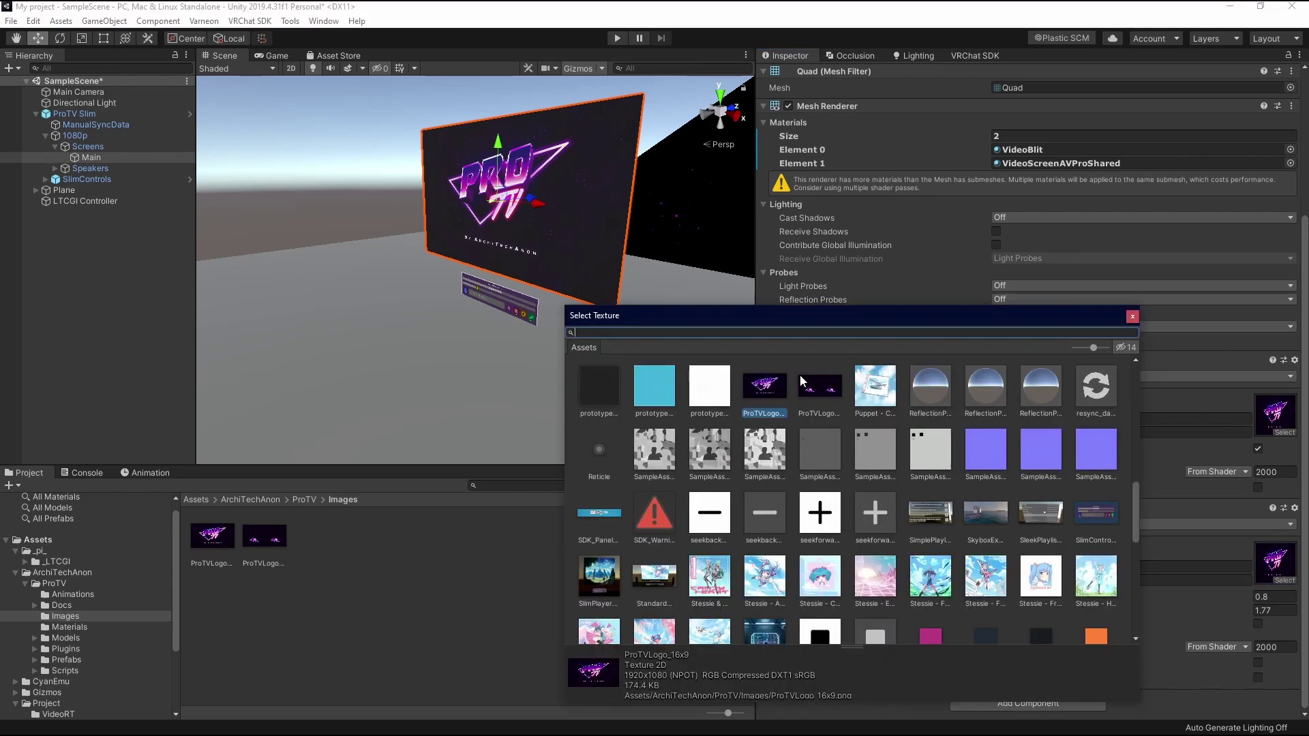
{"action": "type", "text": "video"}
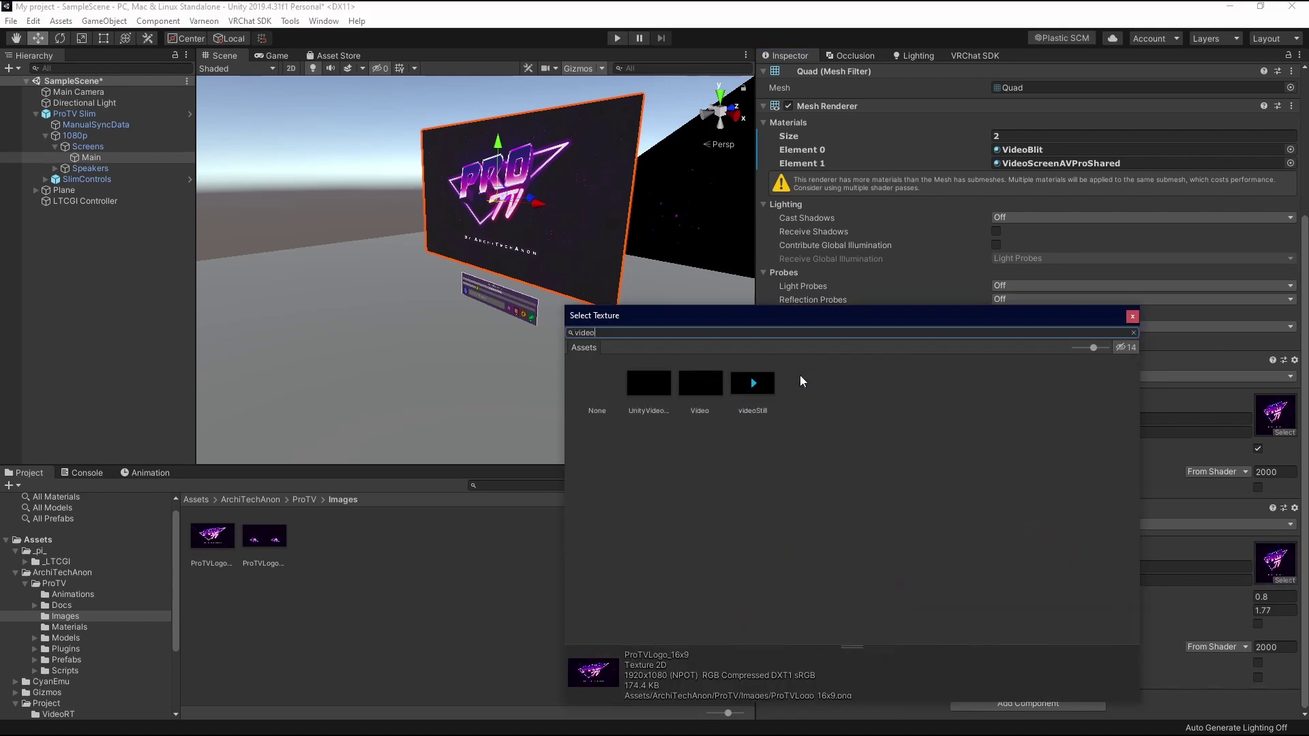
{"action": "double_click", "coordinate": [701, 383]}
{"action": "scroll", "coordinate": [1026, 543], "scroll_direction": "up", "scroll_amount": 5}
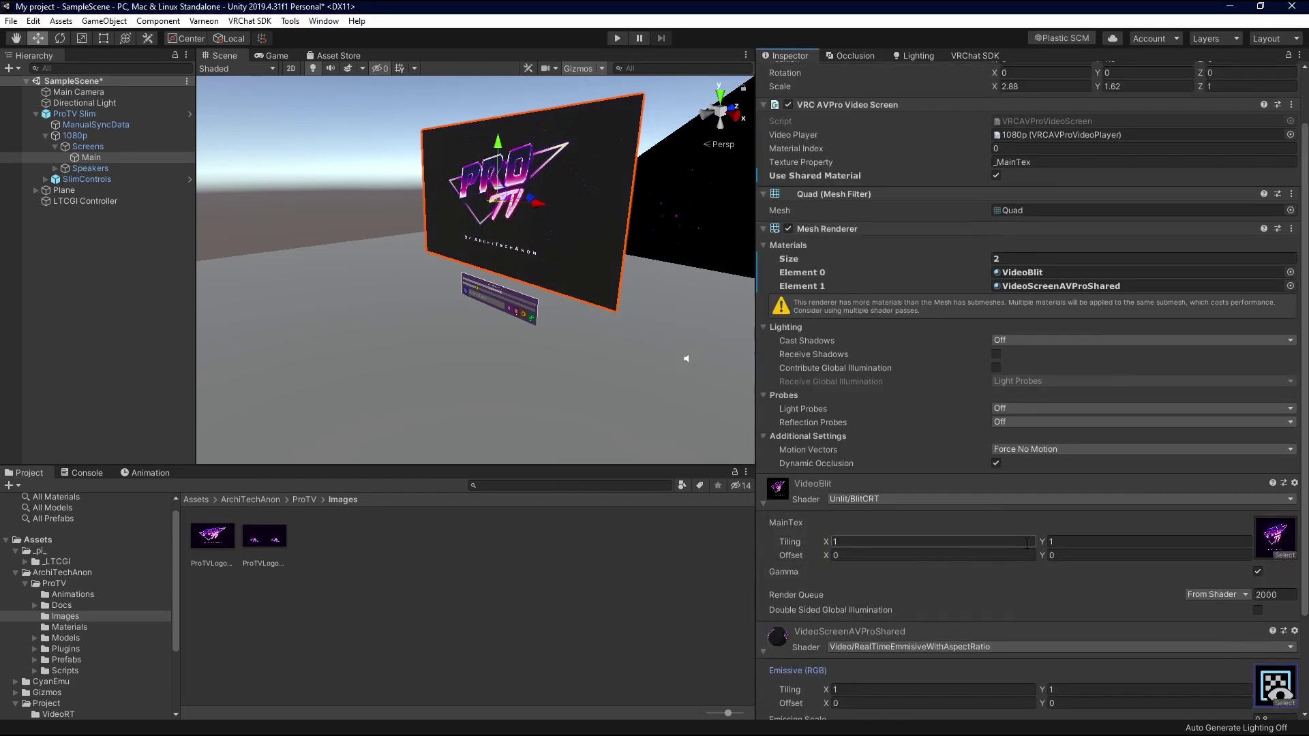
{"action": "scroll", "coordinate": [1024, 513], "scroll_direction": "down", "scroll_amount": 5}
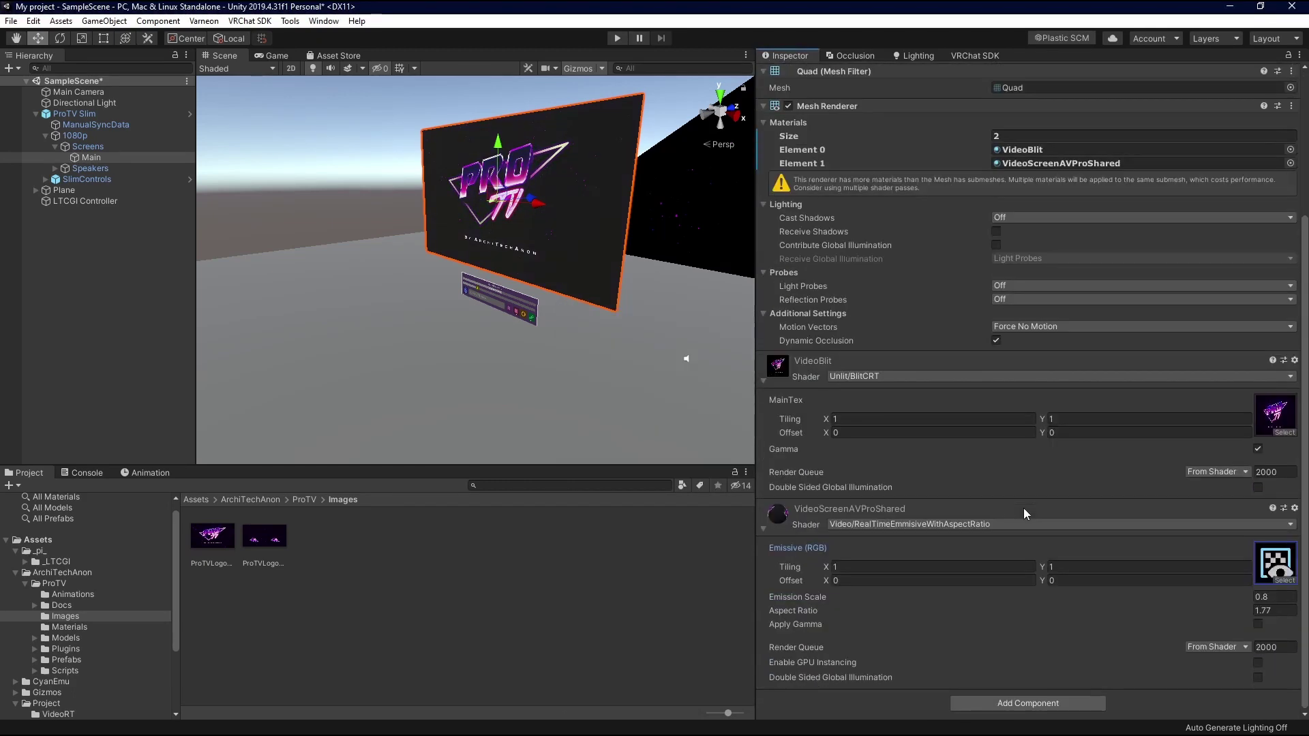
- Add an LTCGI_Screen component to the Main screen and set its colour to black
{"action": "left_click", "coordinate": [1037, 701]}
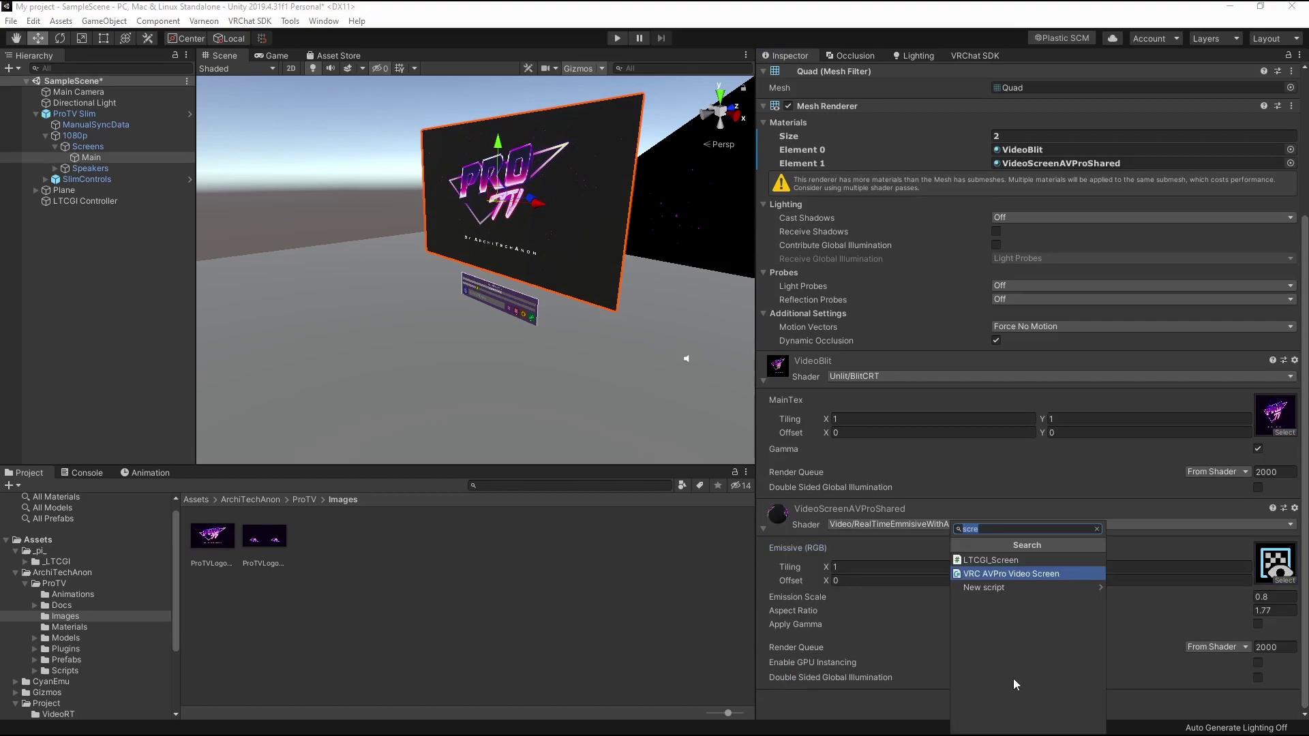
{"action": "left_click", "coordinate": [1008, 561]}
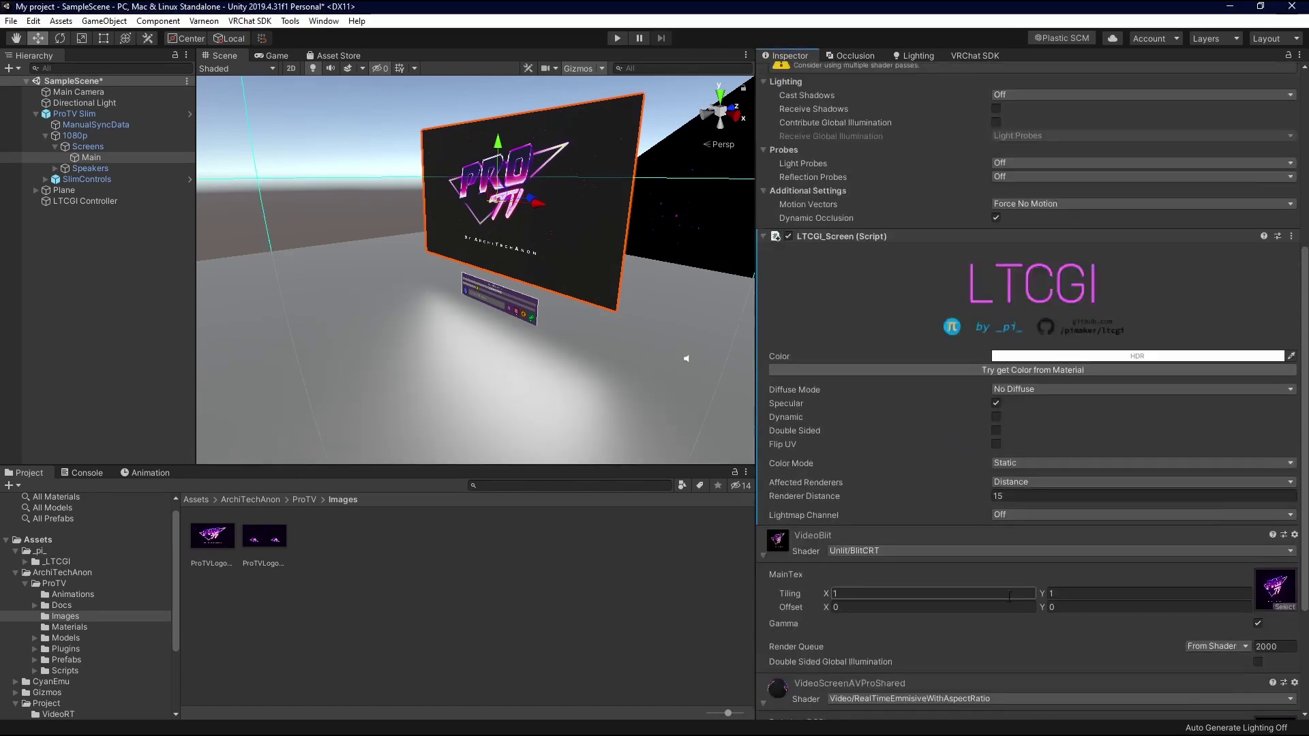
{"action": "left_click", "coordinate": [763, 675]}
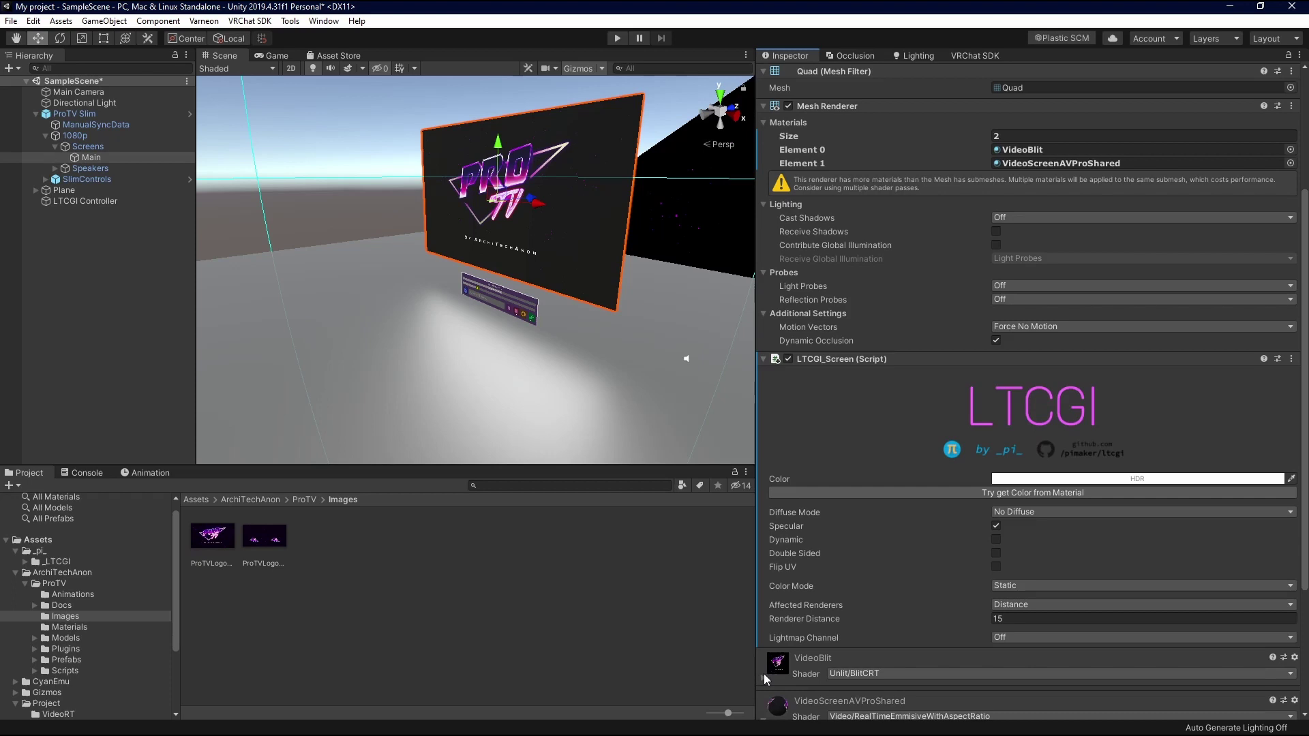
{"action": "scroll", "coordinate": [764, 682], "scroll_direction": "down", "scroll_amount": 3}
{"action": "left_click", "coordinate": [764, 600]}
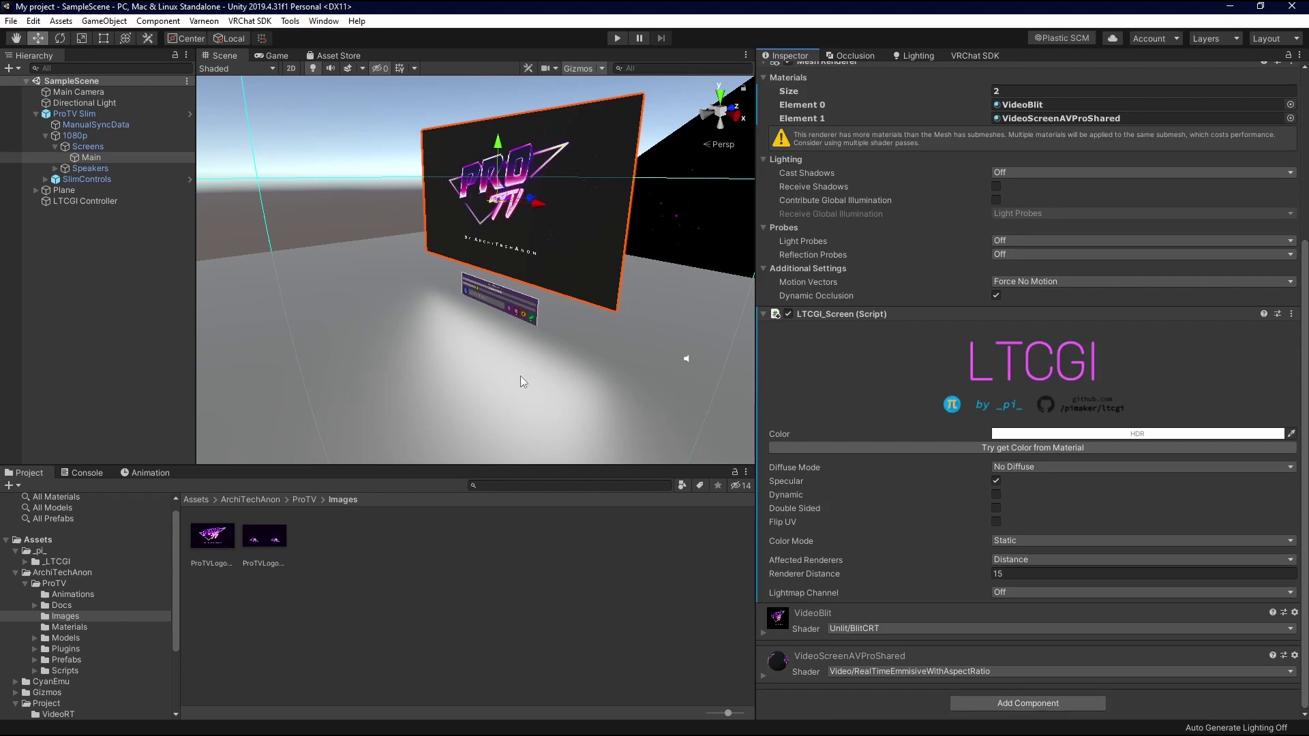
{"action": "left_click", "coordinate": [1035, 435]}
{"action": "left_click_drag", "start_coordinate": [958, 268], "coordinate": [880, 313]}
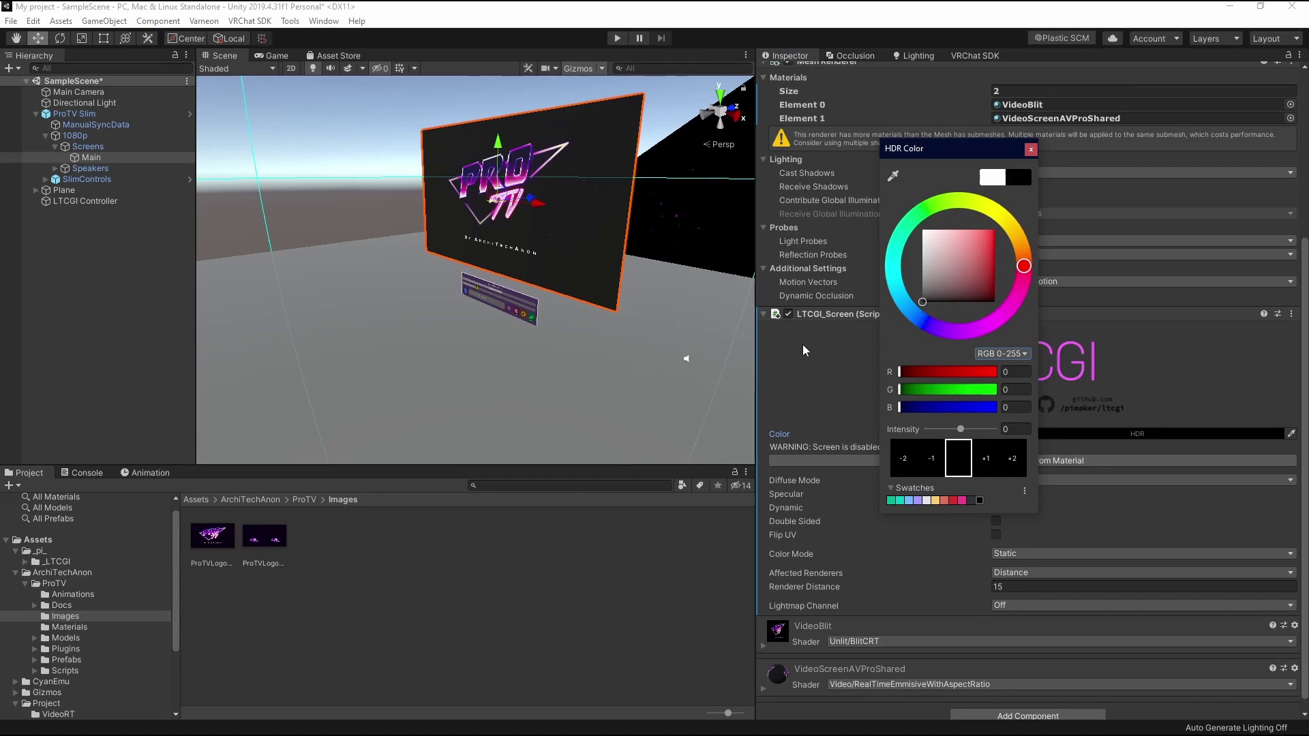
- Give the LTCGI_Screen white colour, Double Sided on, and Texture colour mode
{"action": "left_click", "coordinate": [992, 177]}
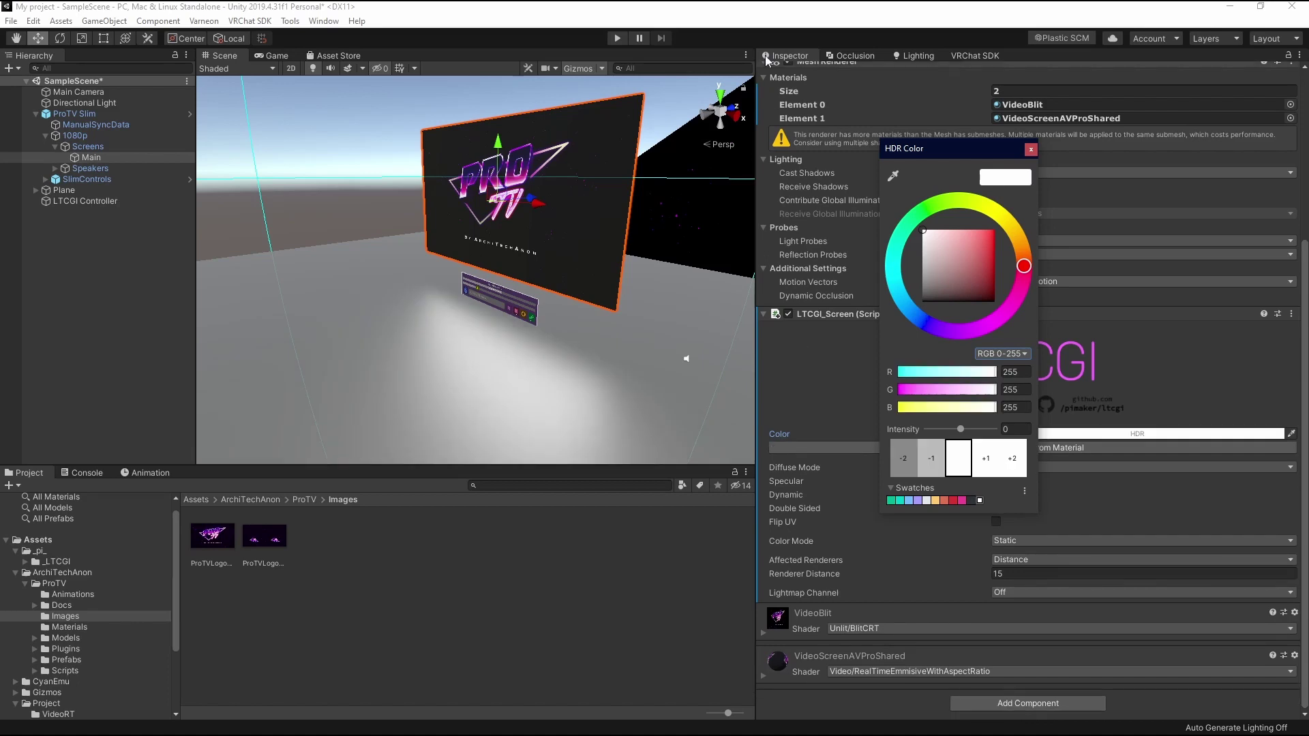
{"action": "left_click", "coordinate": [1031, 149]}
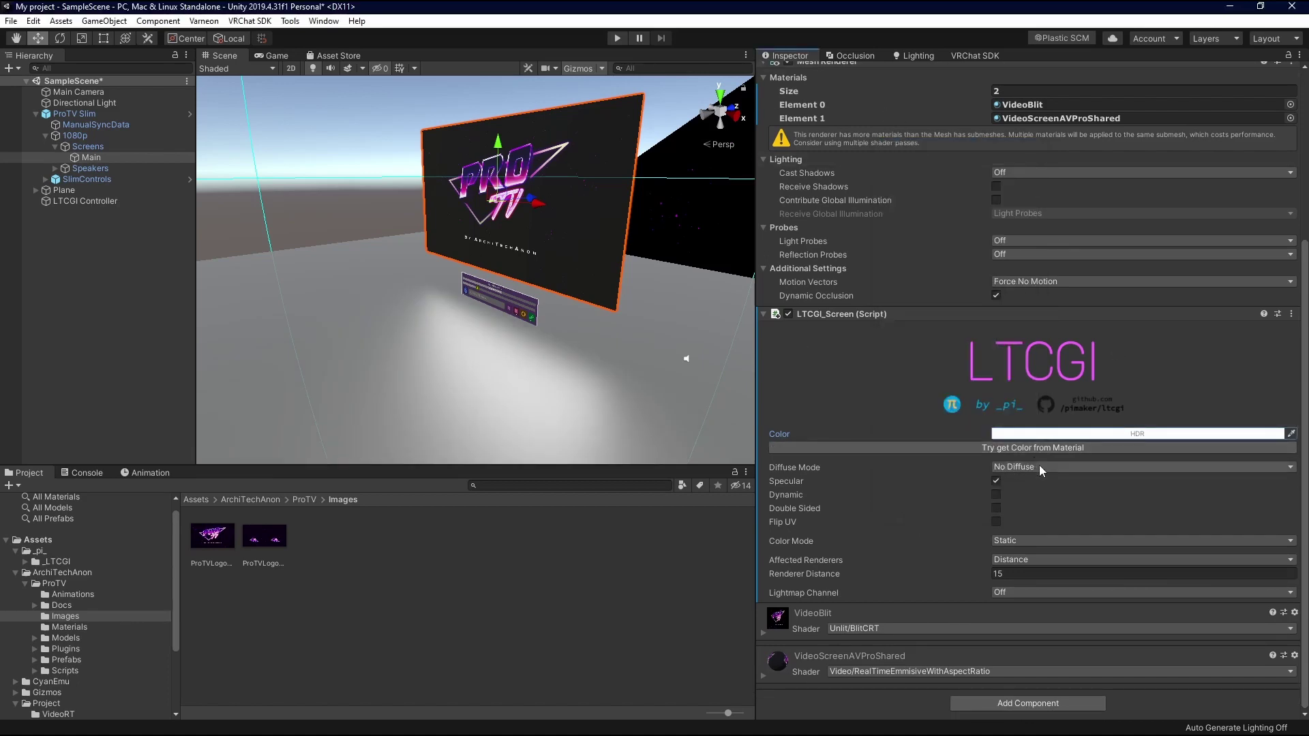
{"action": "left_click", "coordinate": [998, 508]}
{"action": "left_click", "coordinate": [996, 508]}
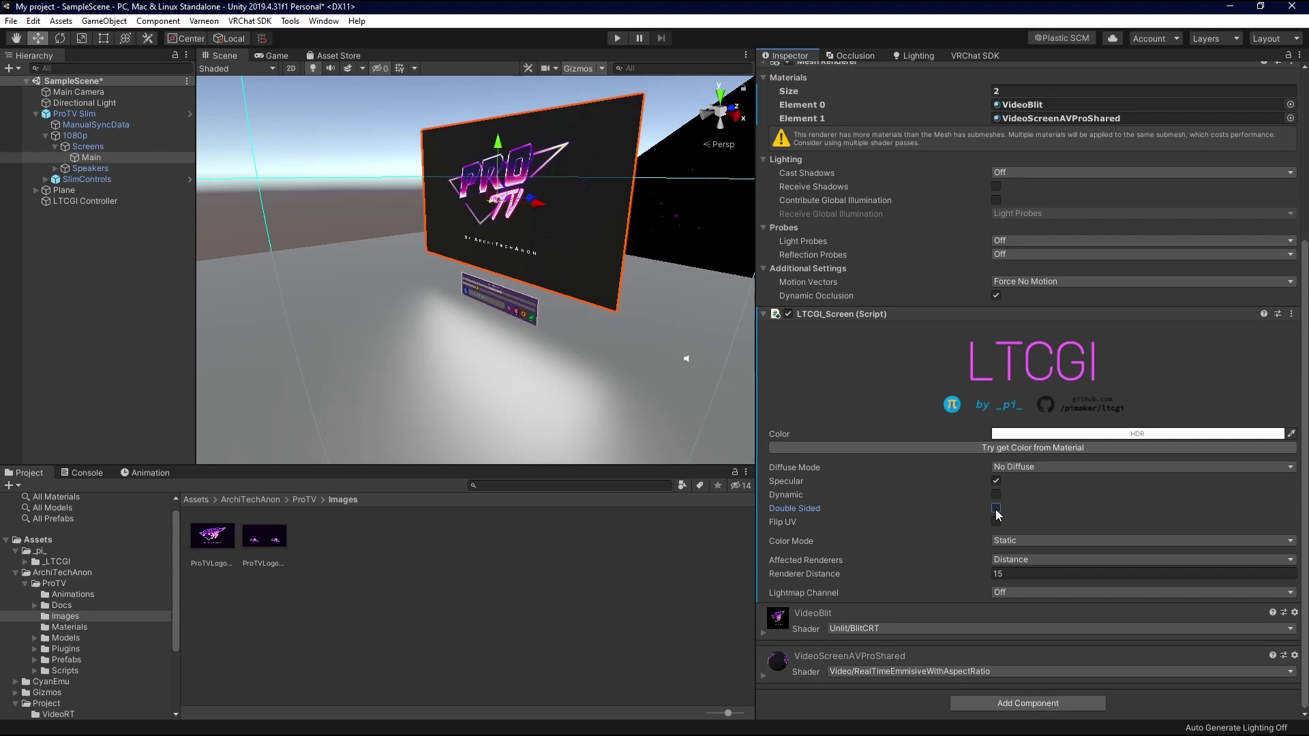
{"action": "left_click", "coordinate": [1007, 541]}
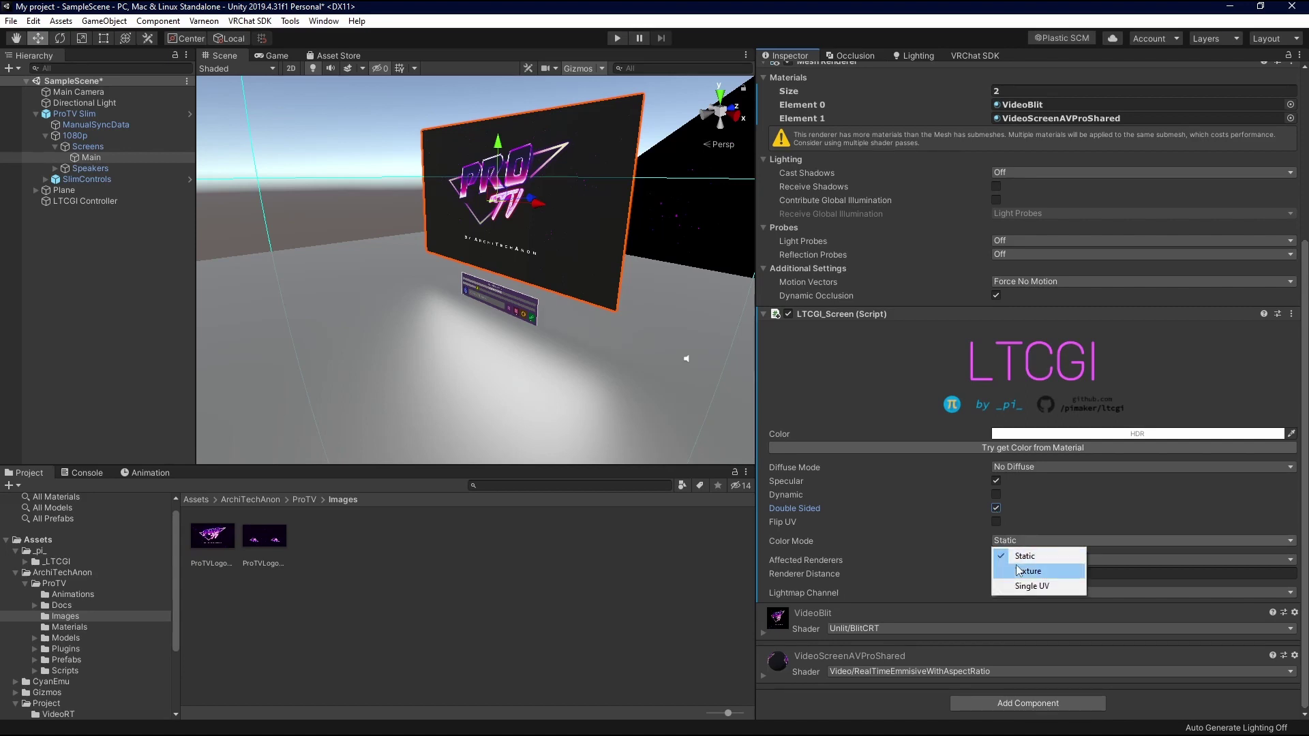
{"action": "left_click", "coordinate": [1018, 570]}
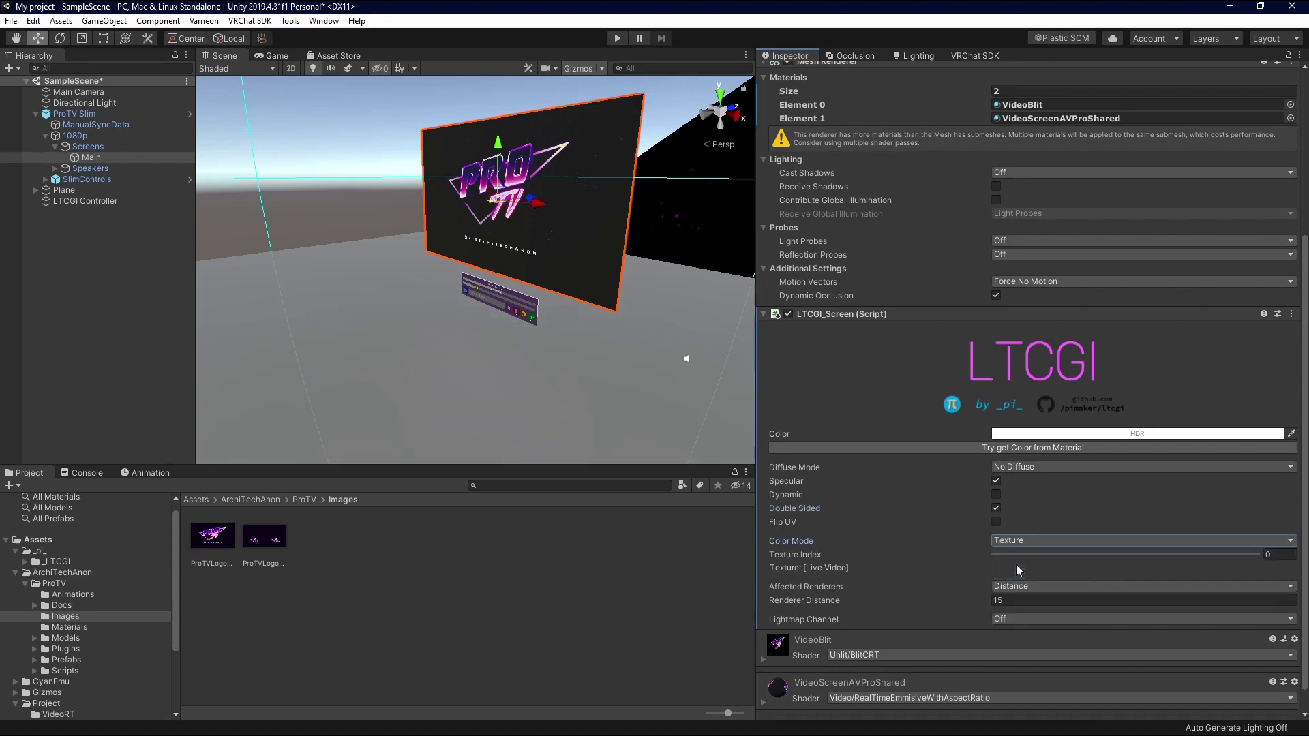
{"action": "left_click", "coordinate": [283, 374]}
- Undo a trial move of ProTV Slim on Y, then save the scene
{"action": "left_click", "coordinate": [79, 114]}
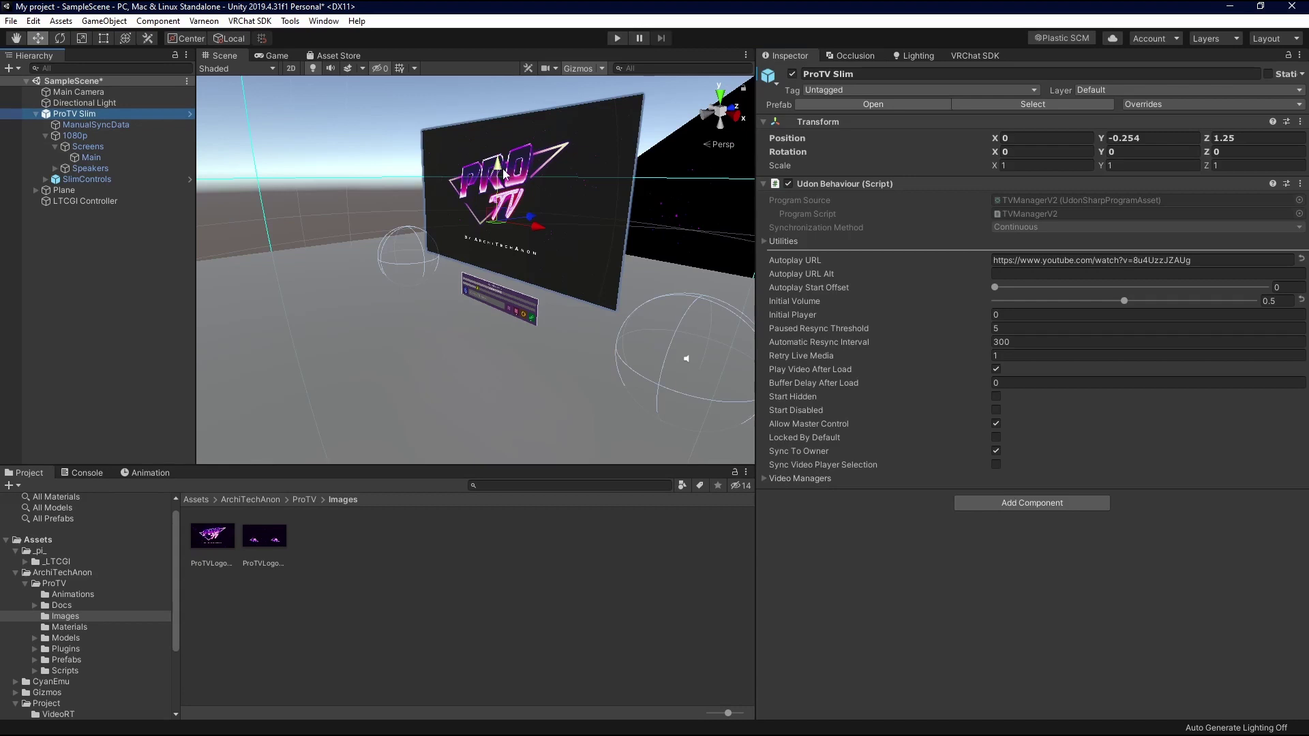
{"action": "left_click_drag", "start_coordinate": [505, 174], "coordinate": [492, 262]}
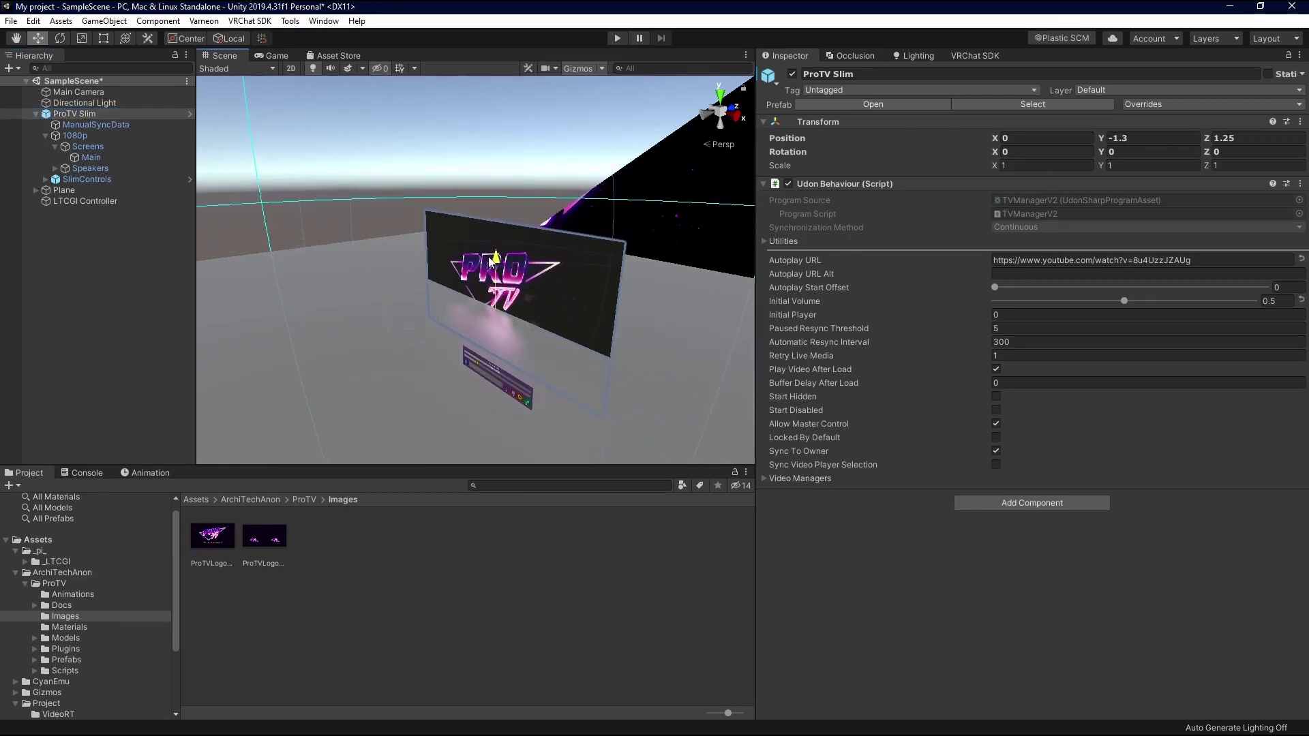
{"action": "key", "text": "ctrl+z"}
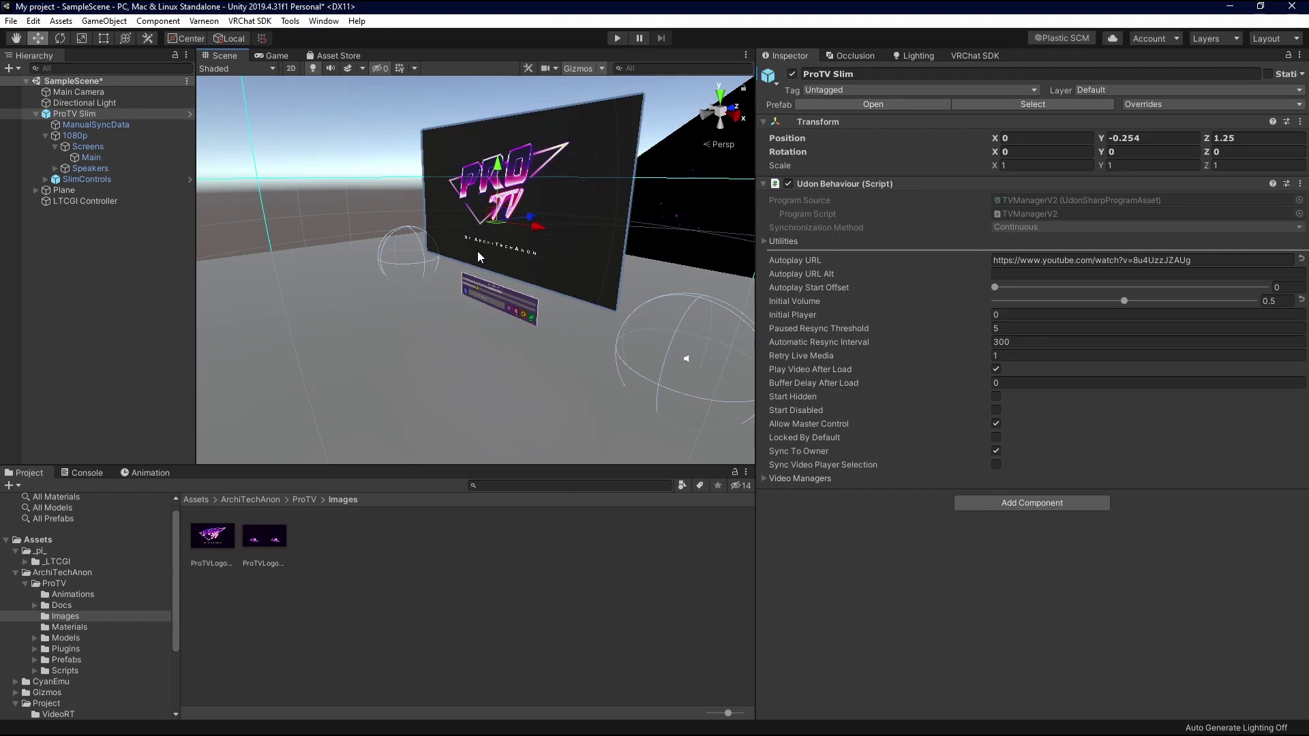
{"action": "left_click", "coordinate": [81, 200]}
{"action": "key", "text": "ctrl+s"}
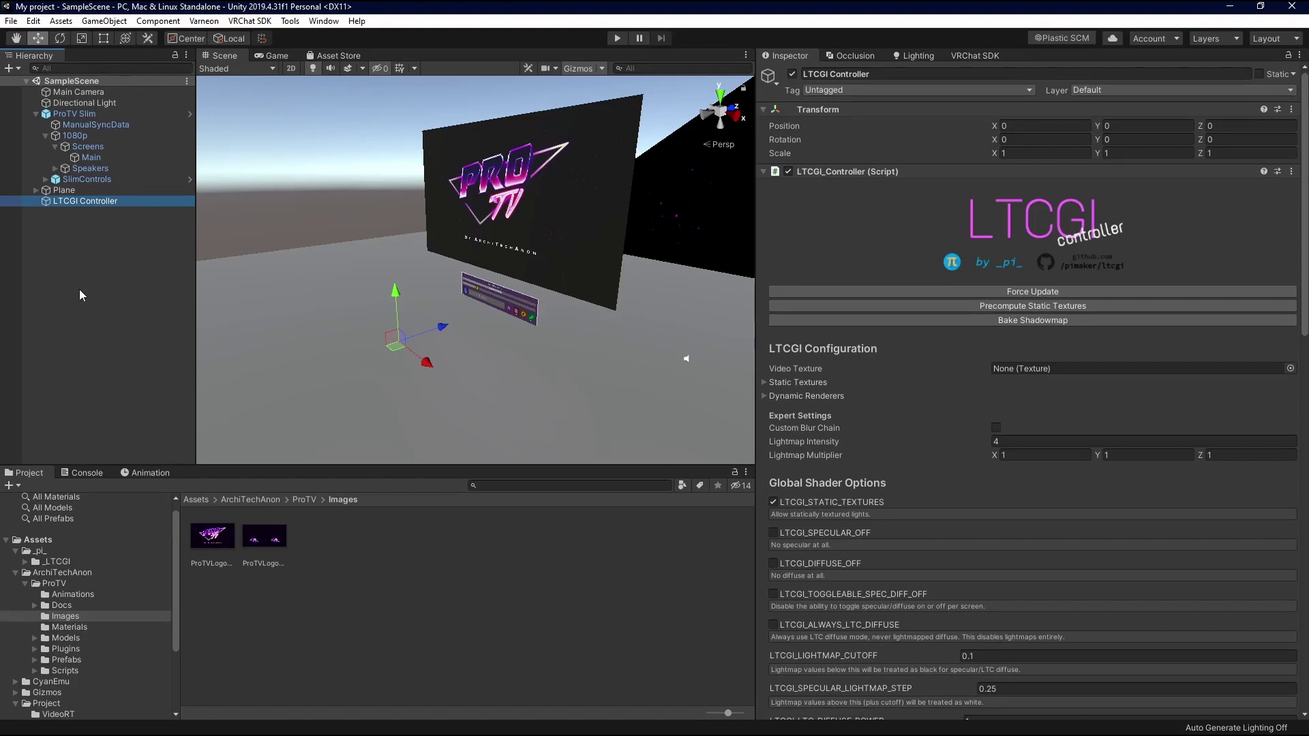
- Set the LTCGI Controller's Video Texture to Video and precompute static textures
{"action": "left_click", "coordinate": [1291, 369]}
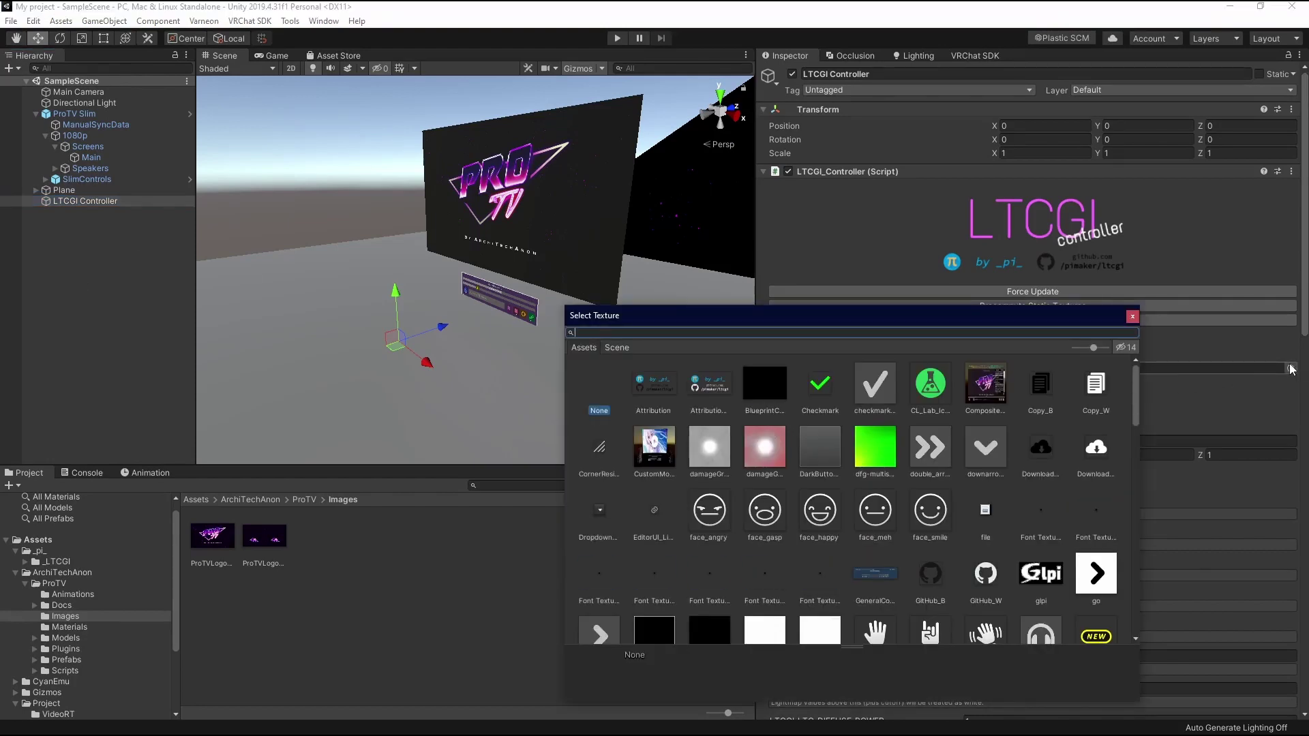
{"action": "type", "text": "video"}
{"action": "double_click", "coordinate": [699, 385]}
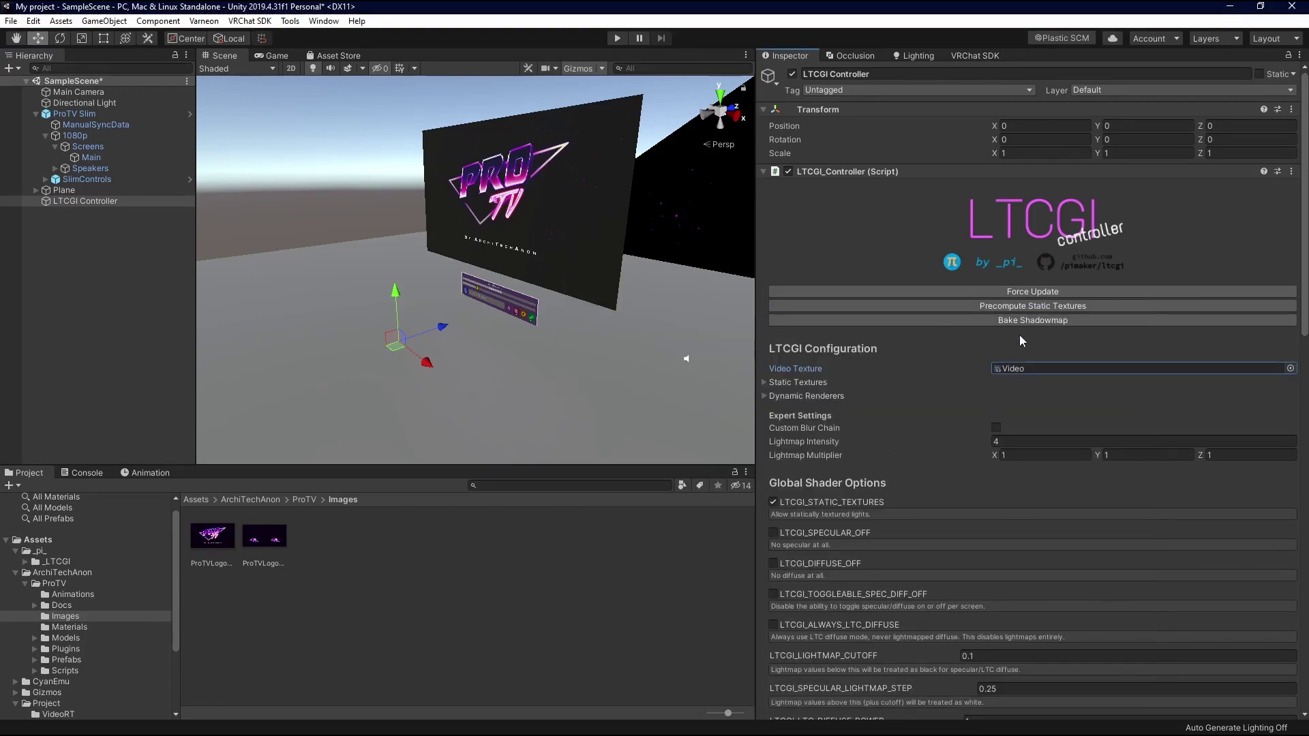
{"action": "left_click", "coordinate": [980, 308]}
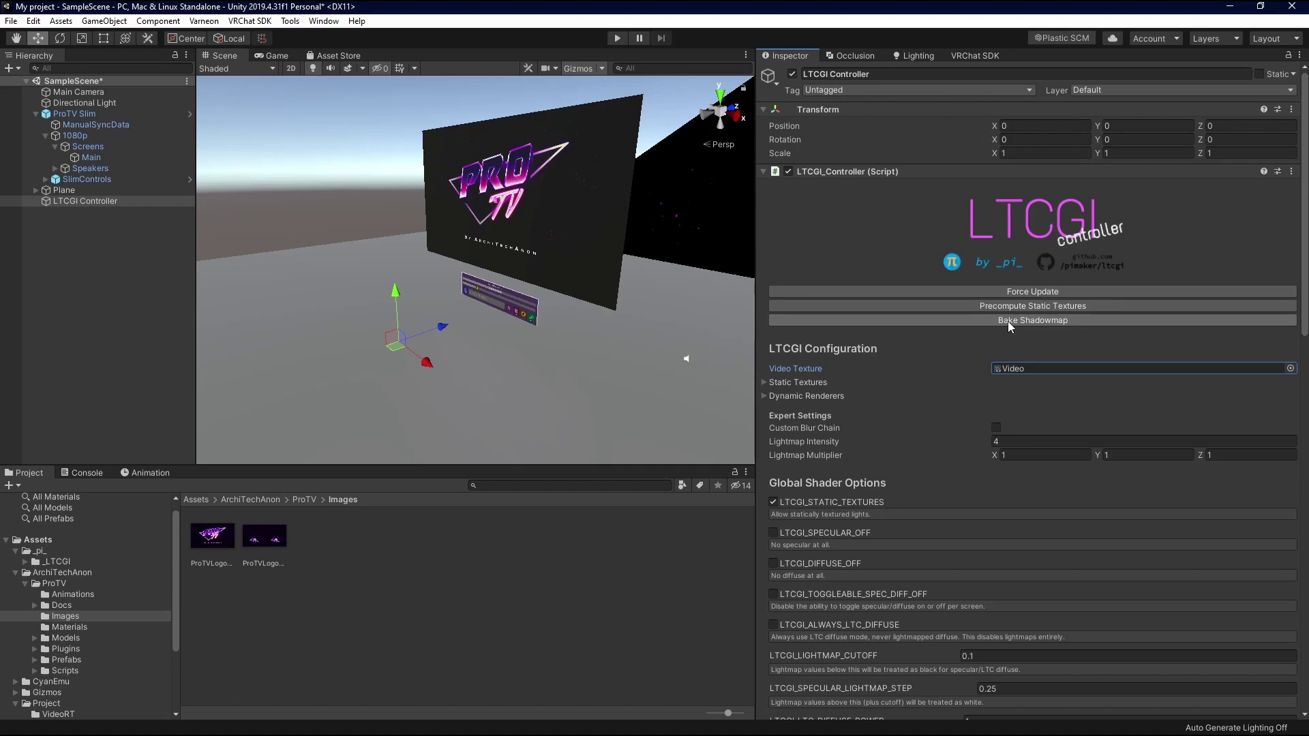
- Bake the LTCGI shadowmap, force it to finish, and check the Plane's baked lightmap
{"action": "left_click", "coordinate": [1008, 321]}
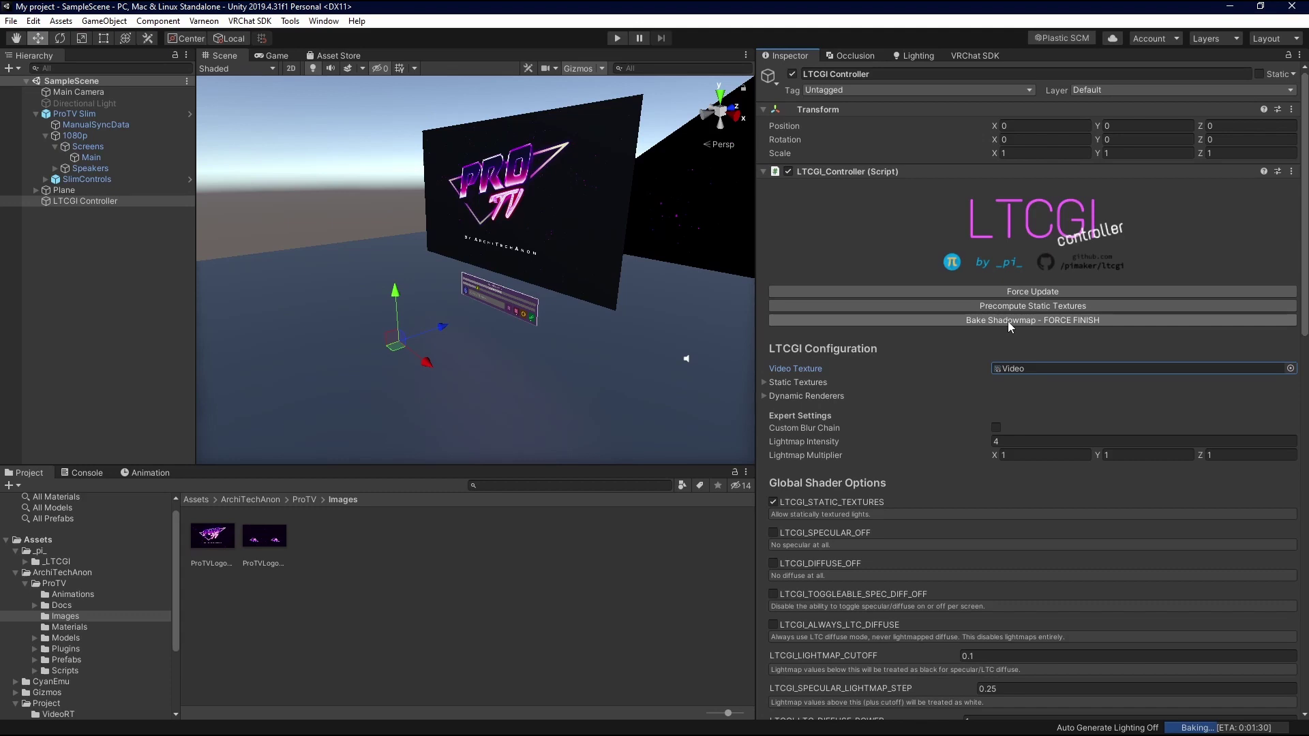
{"action": "left_click", "coordinate": [1008, 321]}
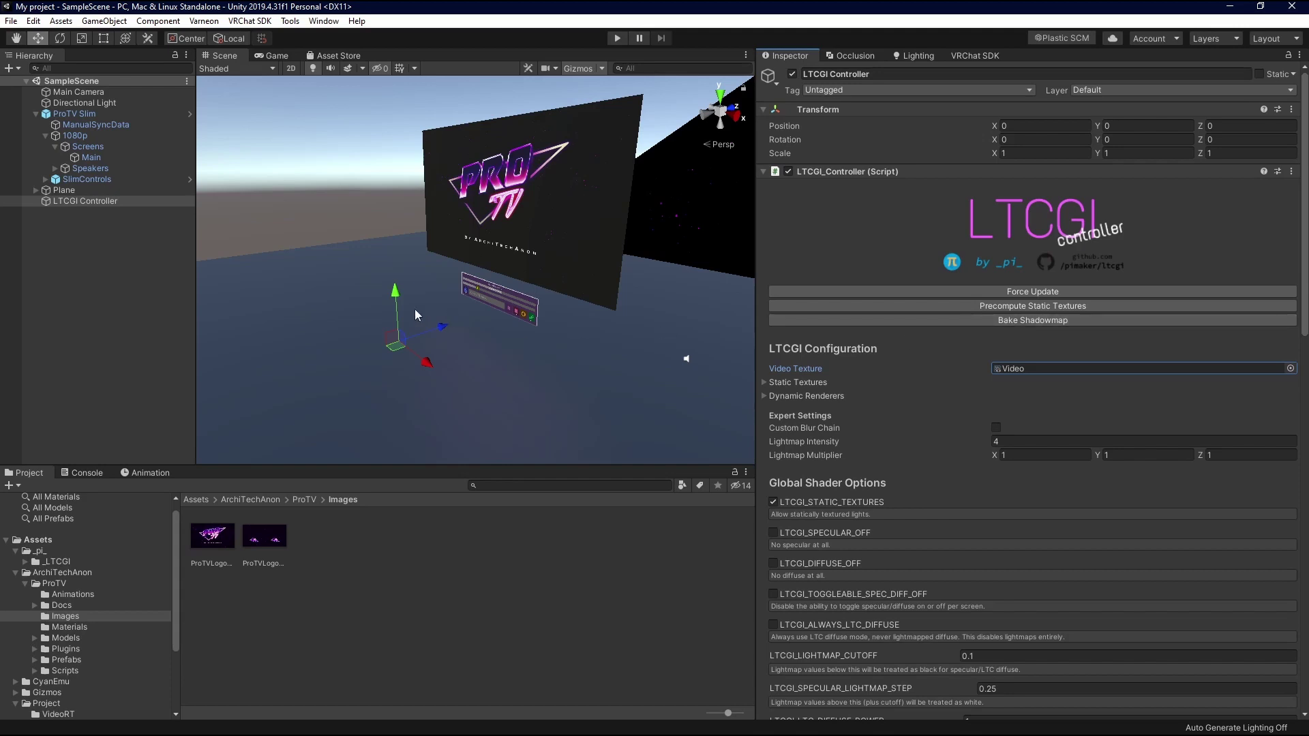
{"action": "left_click", "coordinate": [291, 289]}
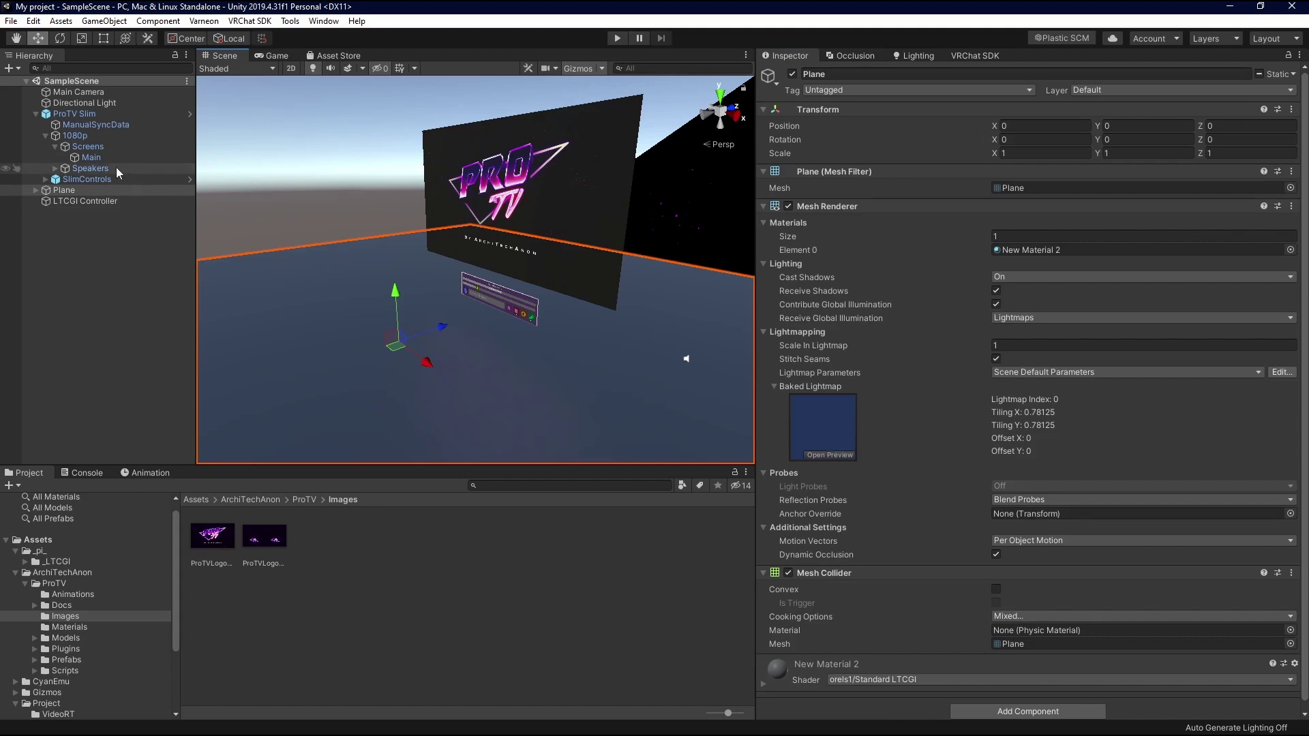
- Mark the floor Plane as Static, then select the LTCGI Controller
{"action": "left_click", "coordinate": [36, 190]}
{"action": "left_click", "coordinate": [71, 198]}
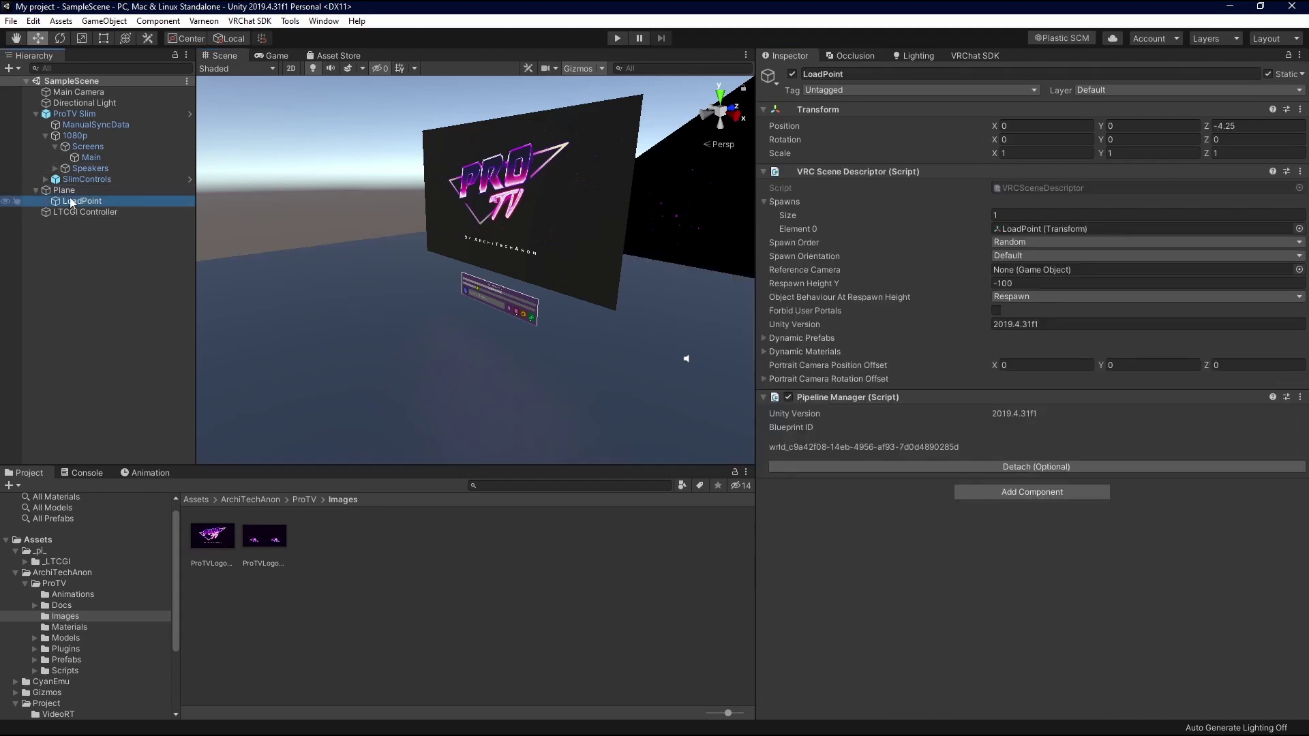
{"action": "left_click", "coordinate": [69, 191]}
{"action": "left_click", "coordinate": [1258, 73]}
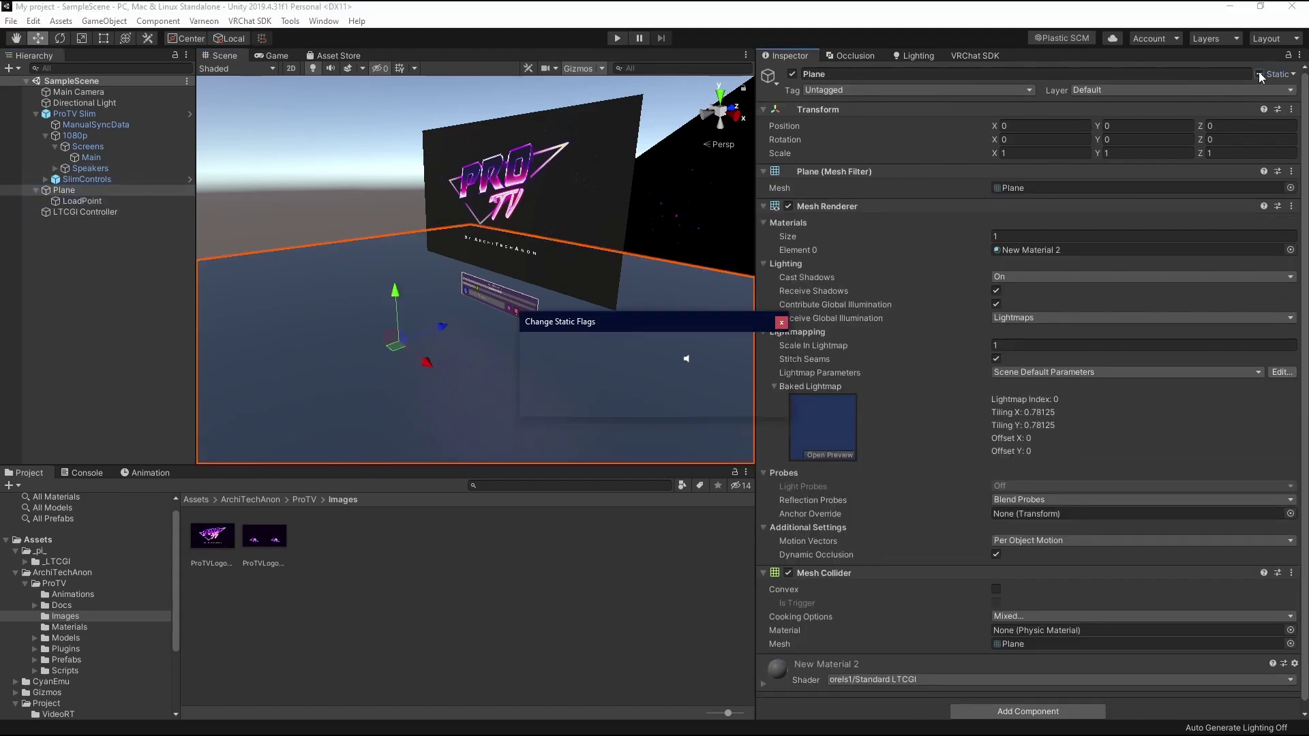
{"action": "key", "text": "Return"}
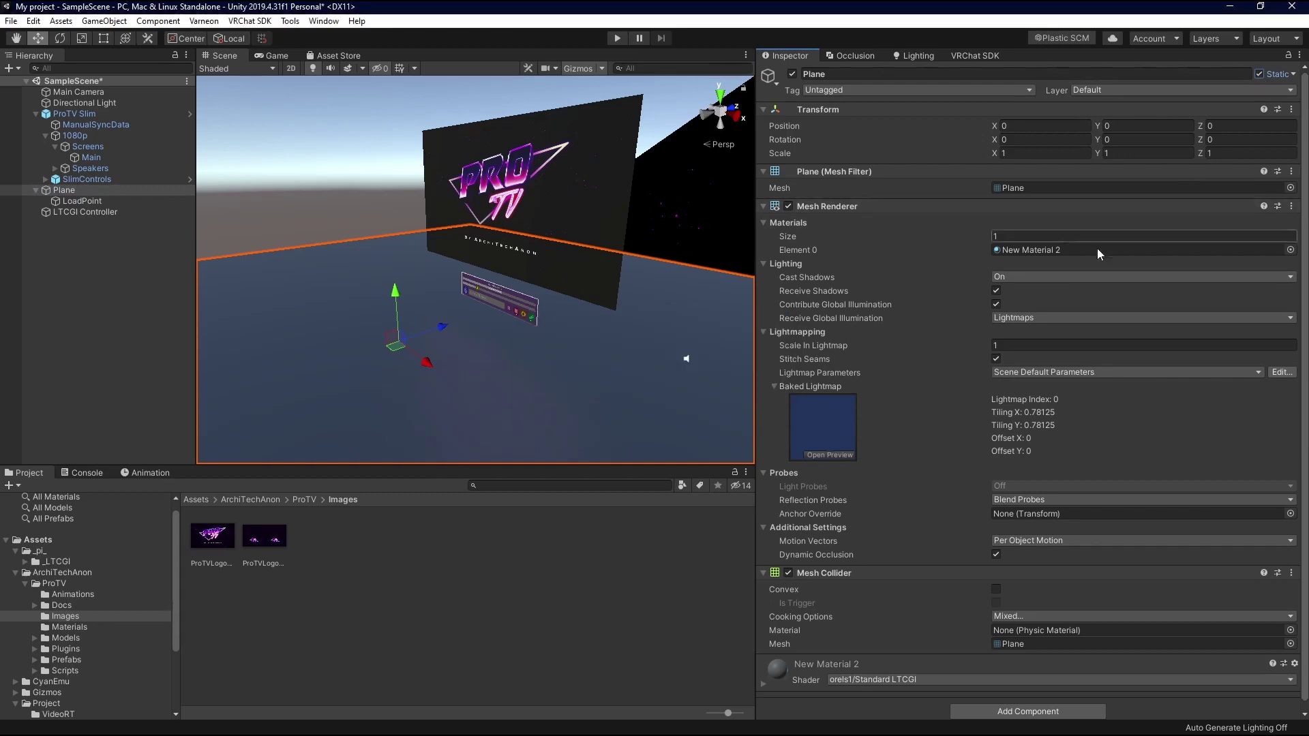
{"action": "left_click", "coordinate": [152, 319]}
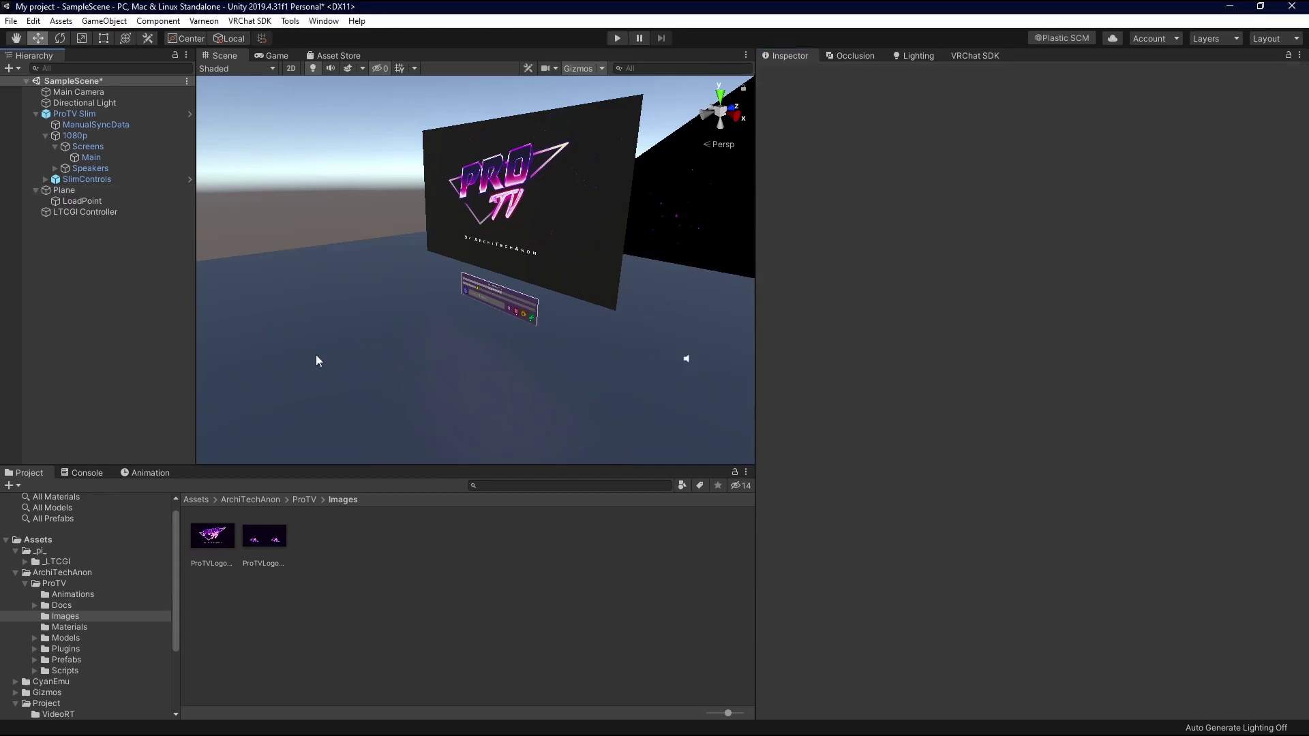
{"action": "left_click", "coordinate": [137, 212]}
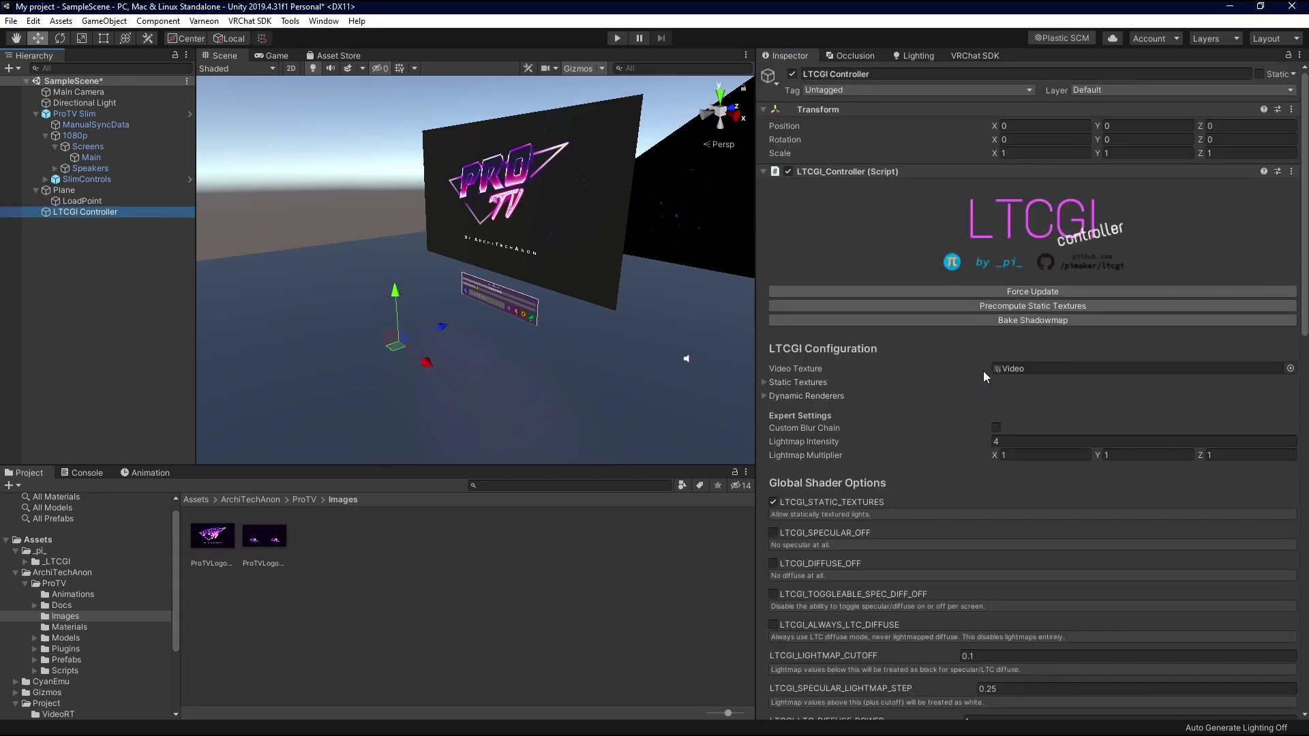
- Start a Generate Lighting bake from the Lighting tab, then switch to the Notion Bakery baking notes
{"action": "left_click", "coordinate": [948, 56]}
{"action": "left_click", "coordinate": [915, 56]}
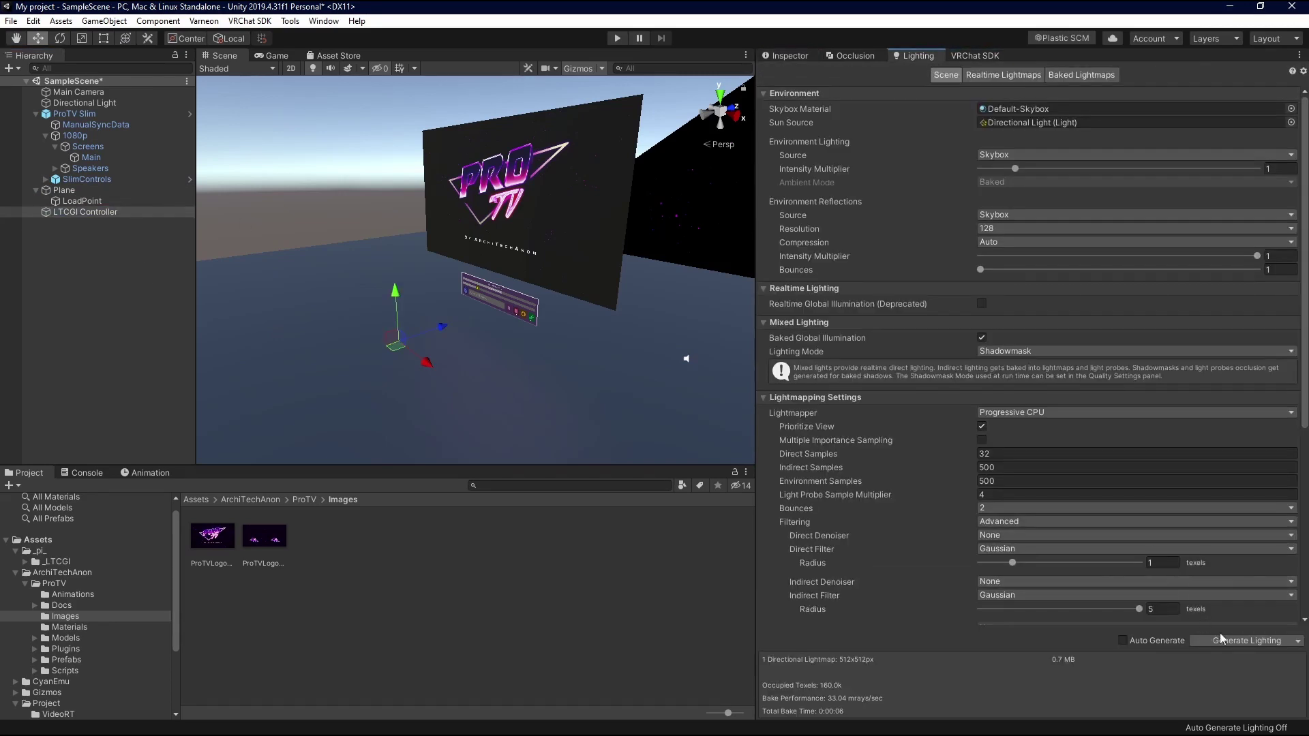
{"action": "left_click", "coordinate": [1220, 635]}
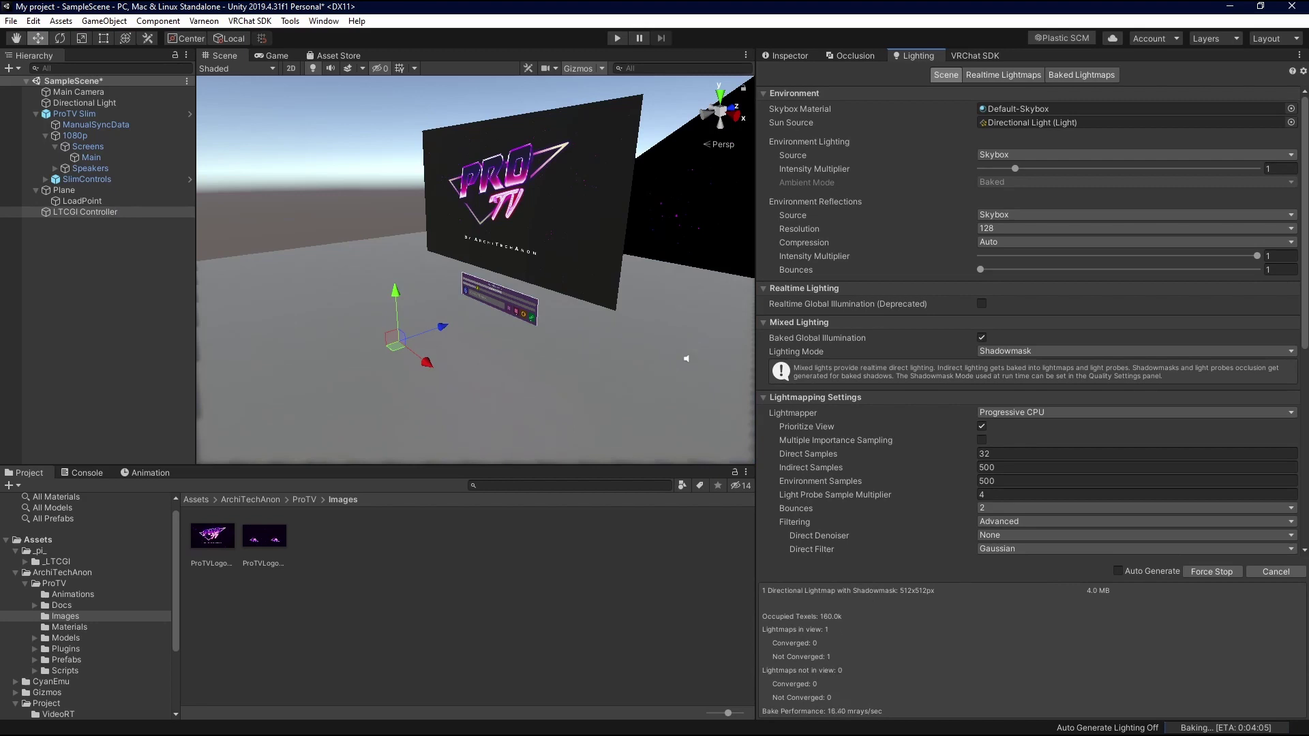
{"action": "key", "text": "alt+Tab"}
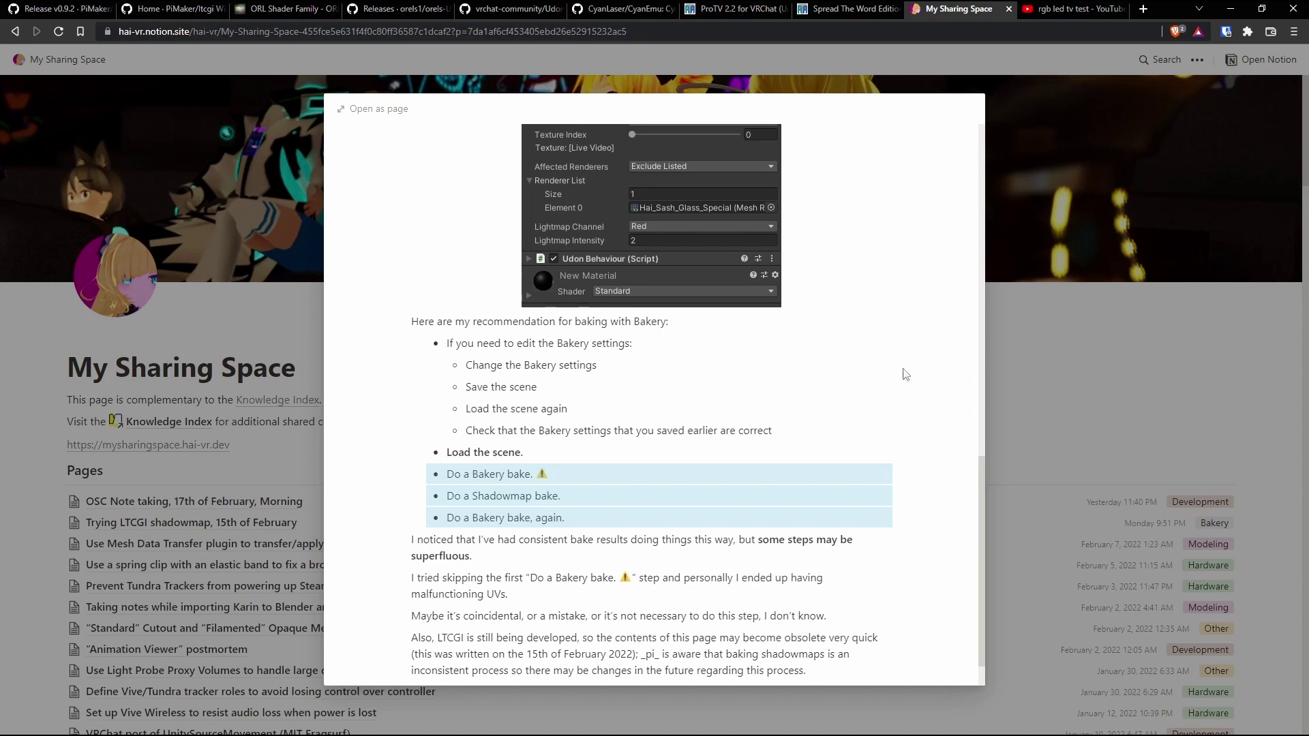
- Highlight the three bake-order bullets (Bakery, Shadowmap, Bakery again) in the LTCGI notes, then minimize the browser
{"action": "scroll", "coordinate": [831, 402], "scroll_direction": "up", "scroll_amount": 7}
{"action": "scroll", "coordinate": [830, 403], "scroll_direction": "up", "scroll_amount": 6}
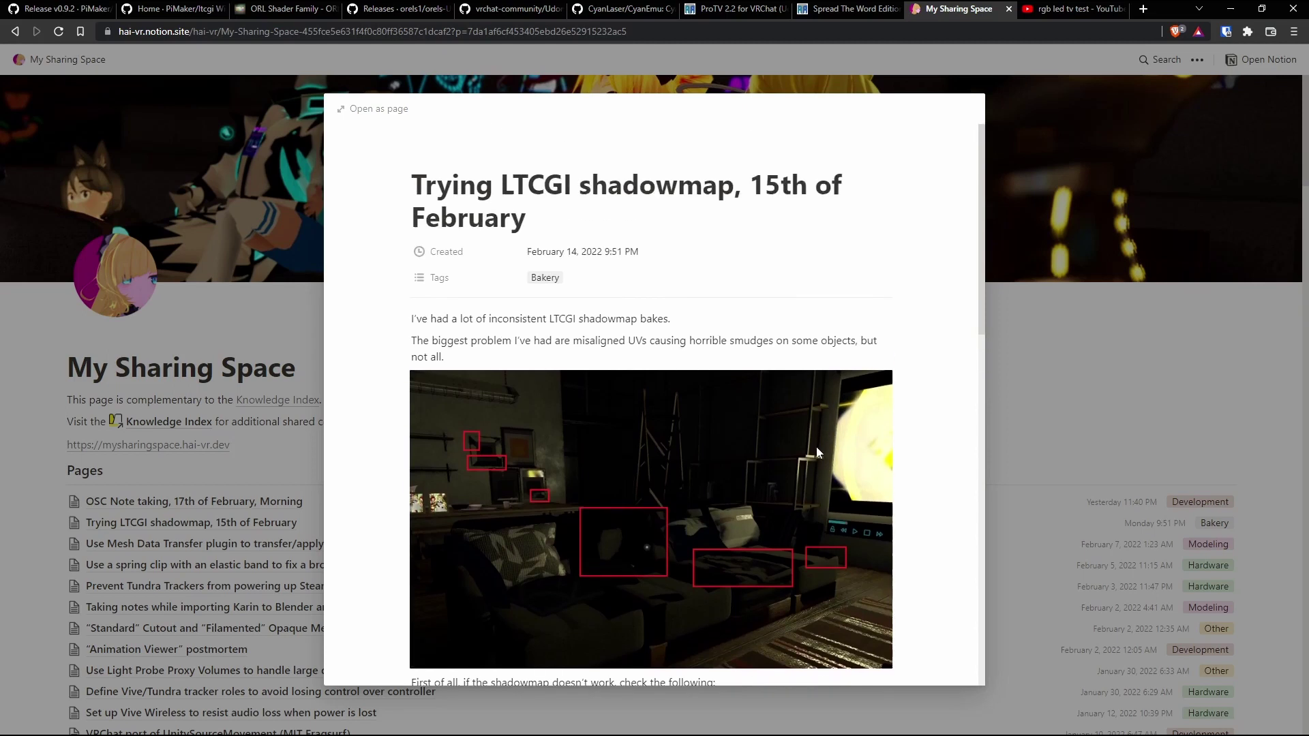
{"action": "scroll", "coordinate": [817, 448], "scroll_direction": "down", "scroll_amount": 8}
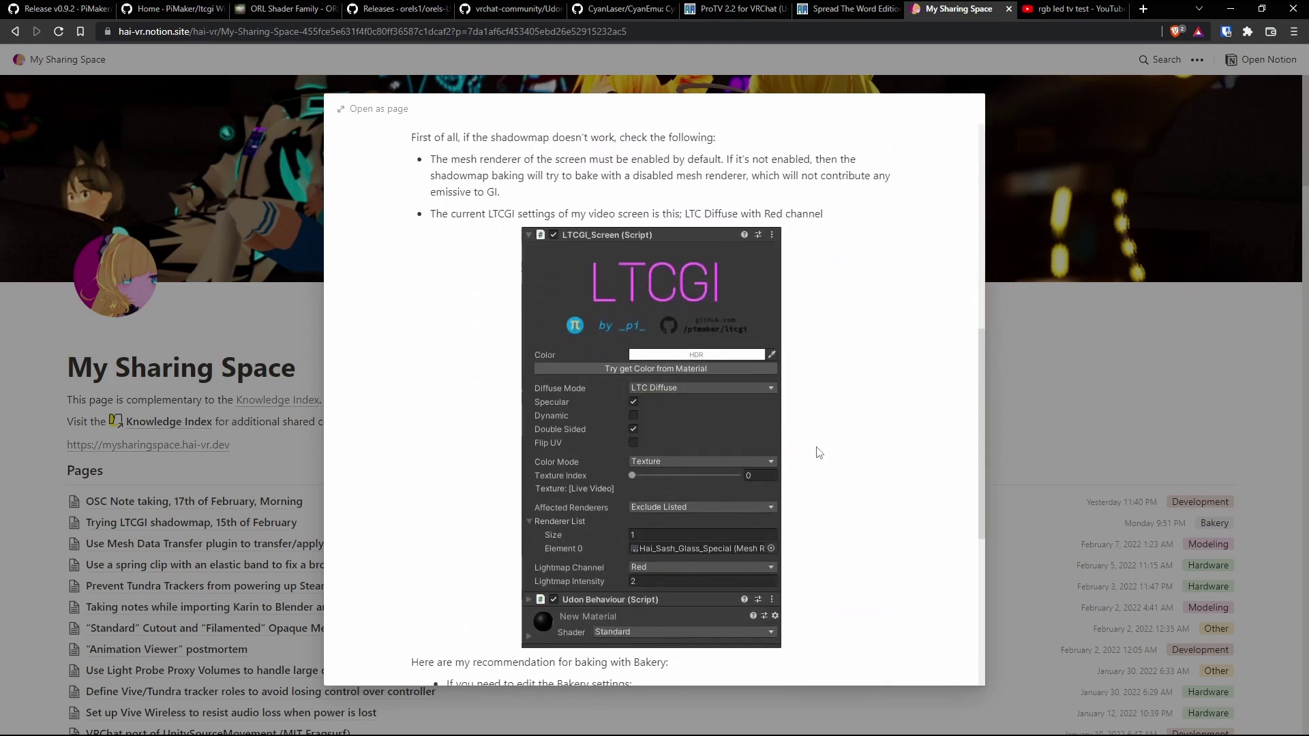
{"action": "scroll", "coordinate": [816, 450], "scroll_direction": "down", "scroll_amount": 5}
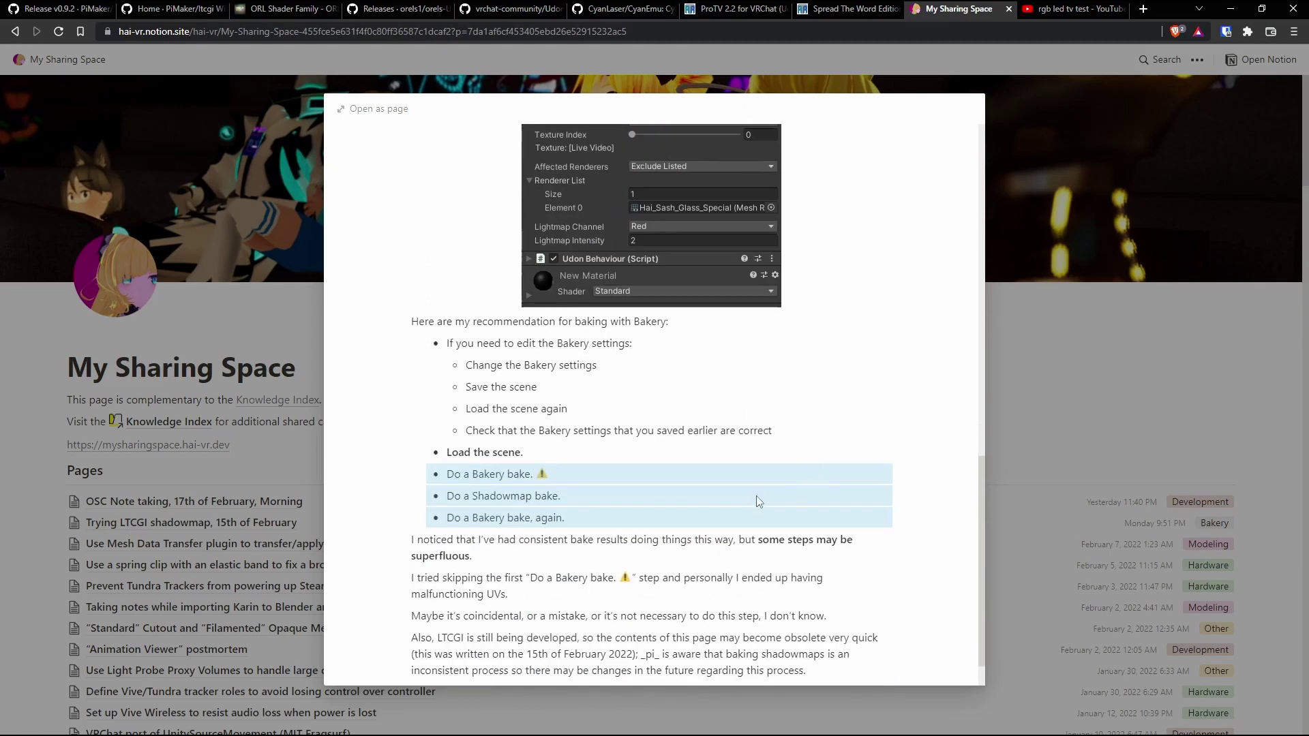
{"action": "left_click", "coordinate": [448, 480]}
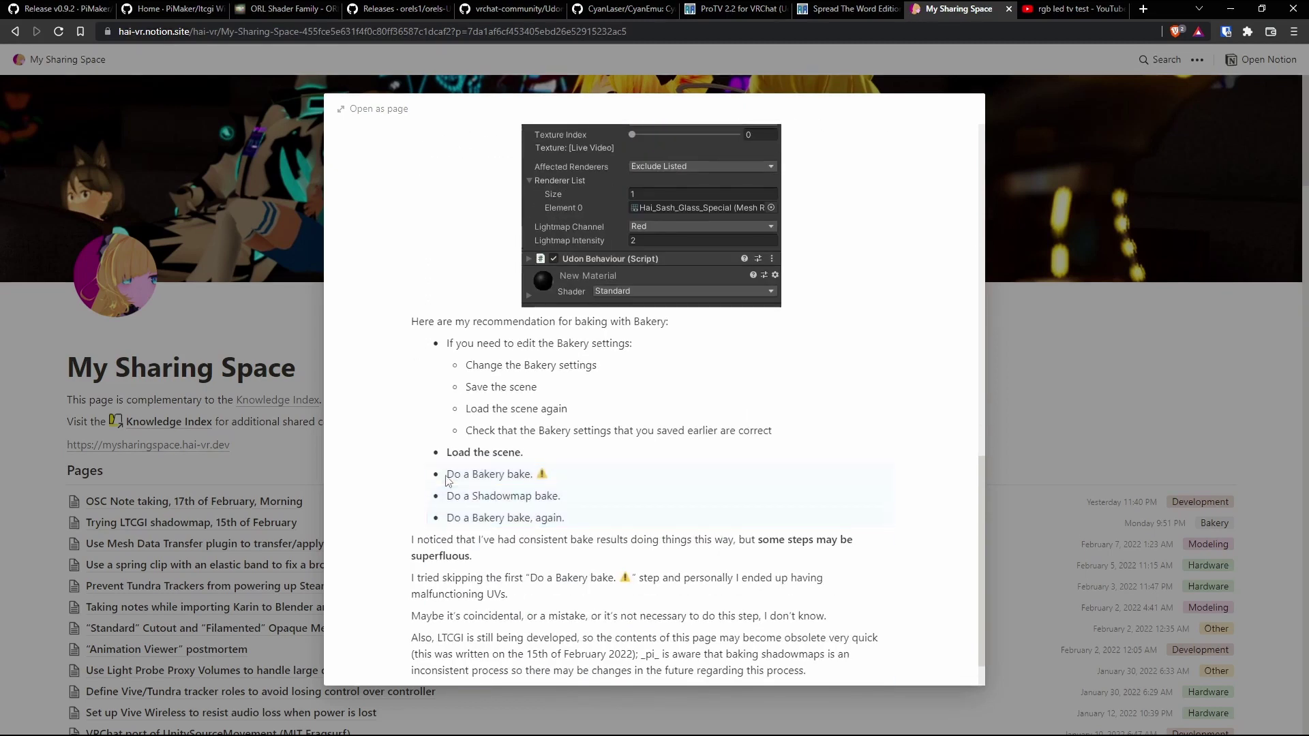
{"action": "left_click_drag", "start_coordinate": [447, 480], "coordinate": [571, 521]}
{"action": "left_click", "coordinate": [893, 448]}
{"action": "left_click", "coordinate": [1231, 9]}
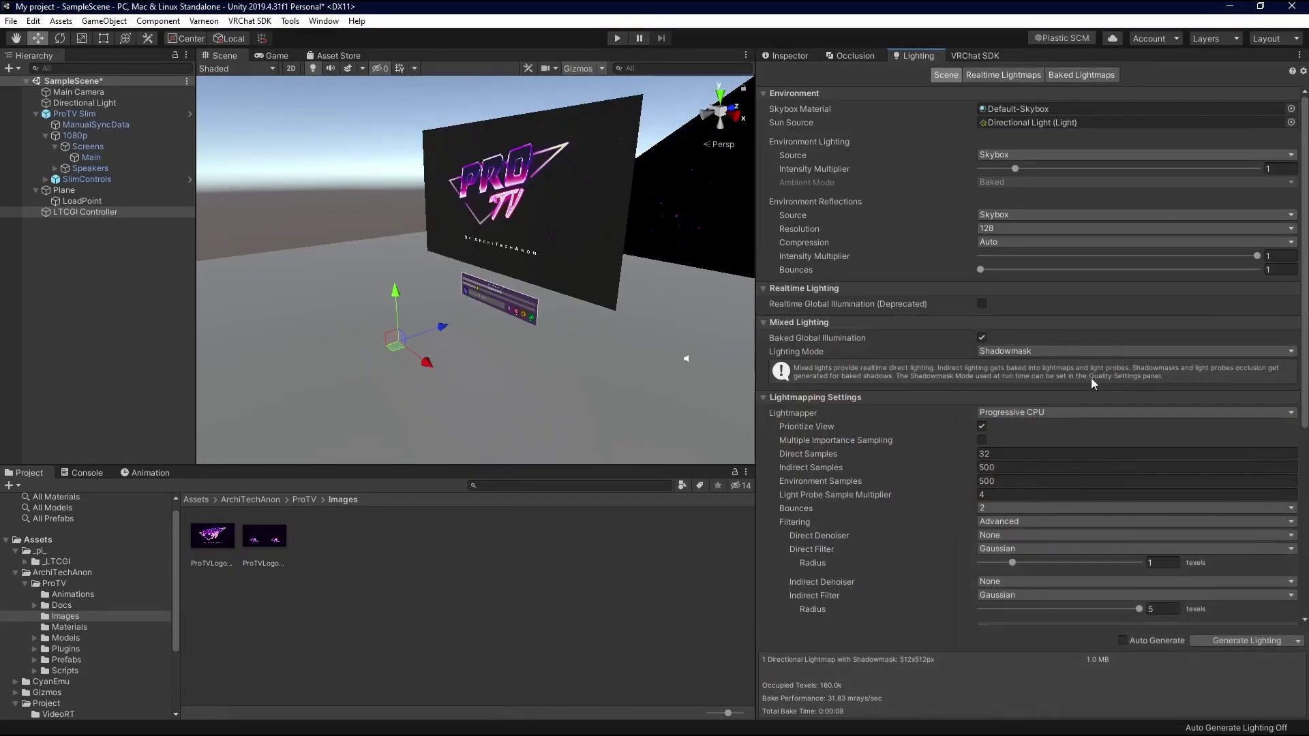
- Compare the LTCGI Controller settings with the Home World project's screen, then save SampleScene
{"action": "left_click", "coordinate": [804, 58]}
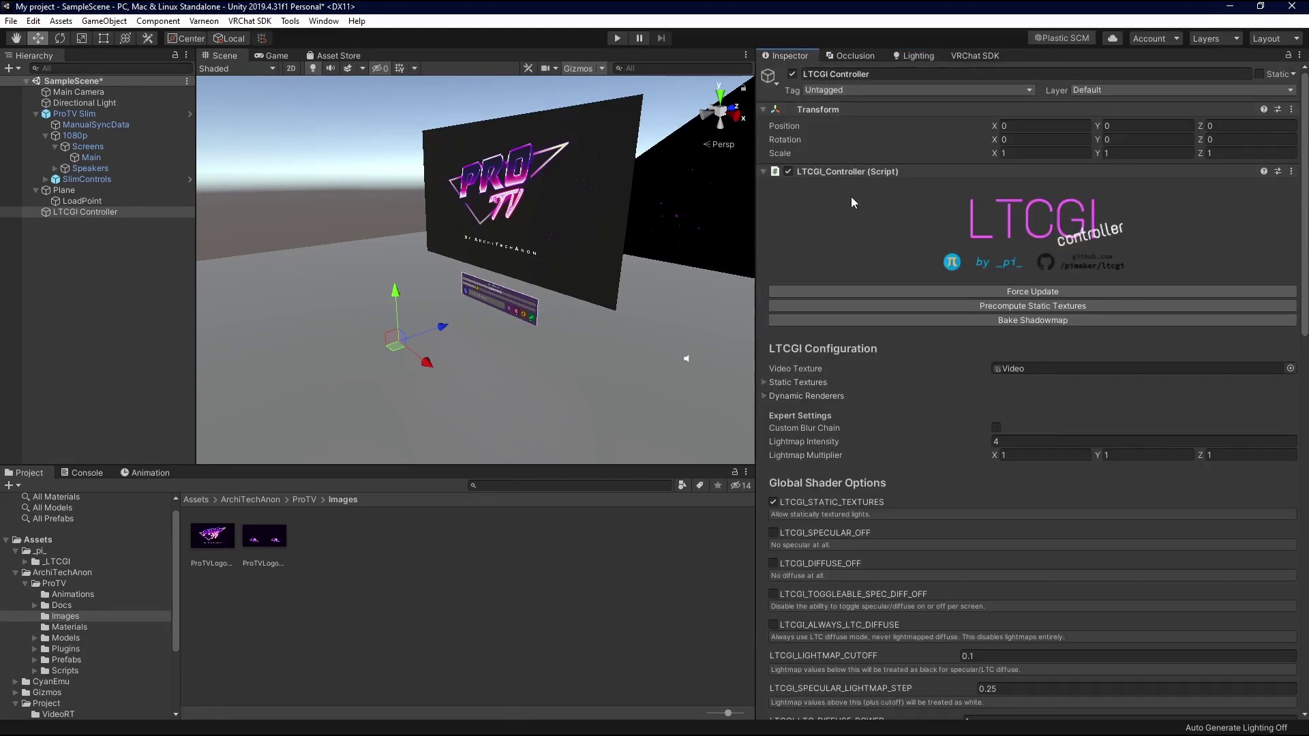
{"action": "key", "text": "alt+Tab"}
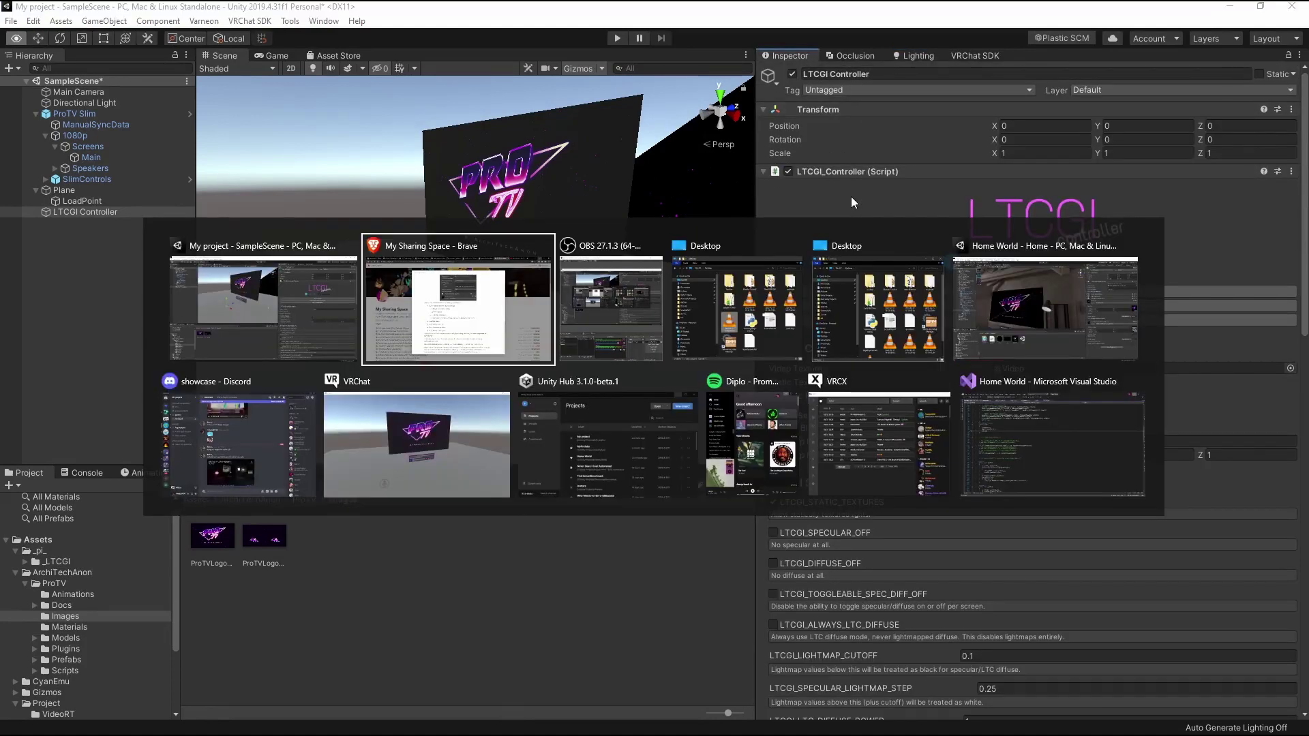
{"action": "left_click", "coordinate": [1007, 317]}
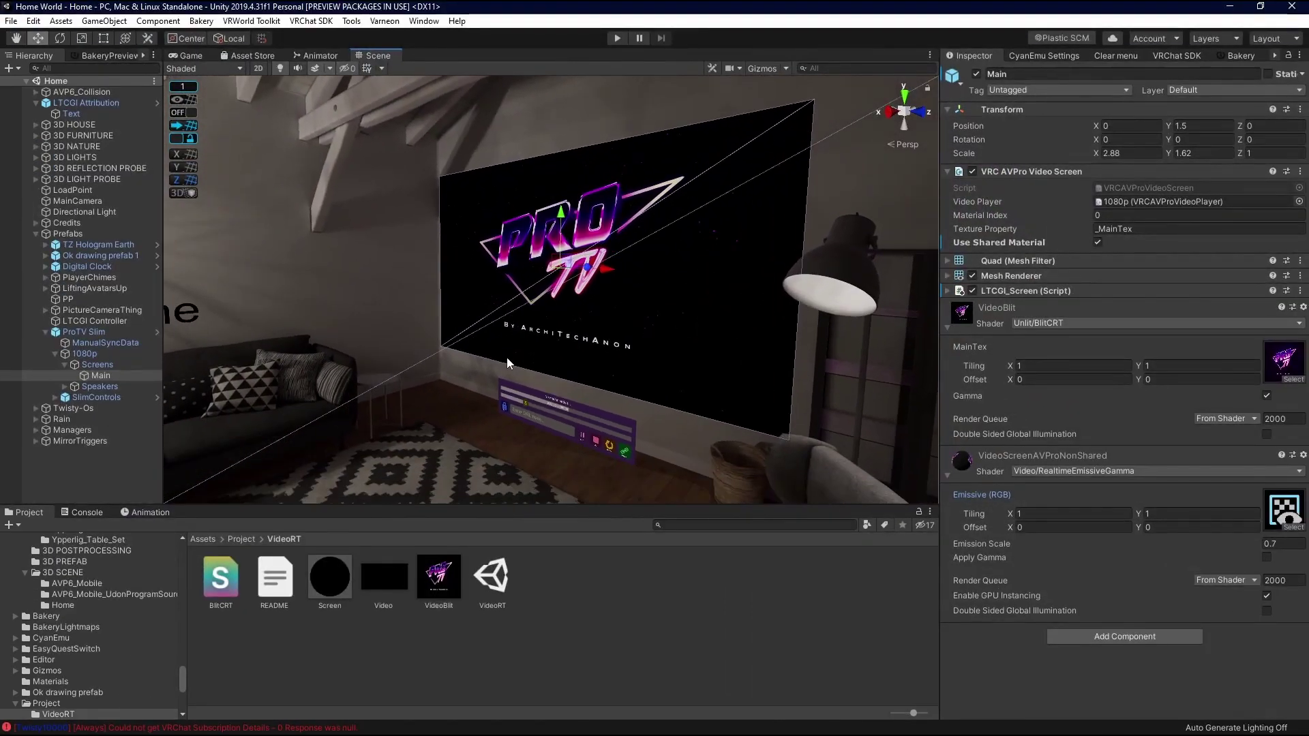
{"action": "key", "text": "alt+Tab"}
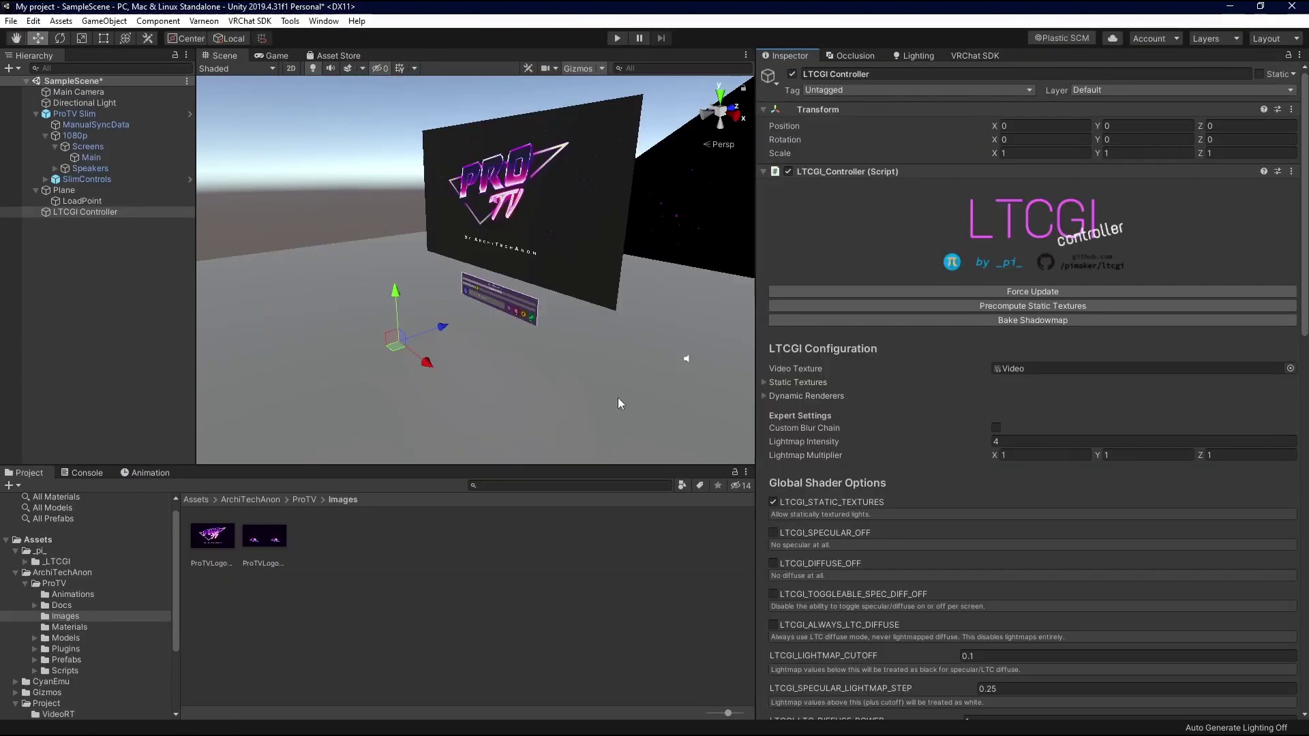
{"action": "right_click_drag", "start_coordinate": [618, 398], "coordinate": [589, 386]}
{"action": "key", "text": "ctrl+s"}
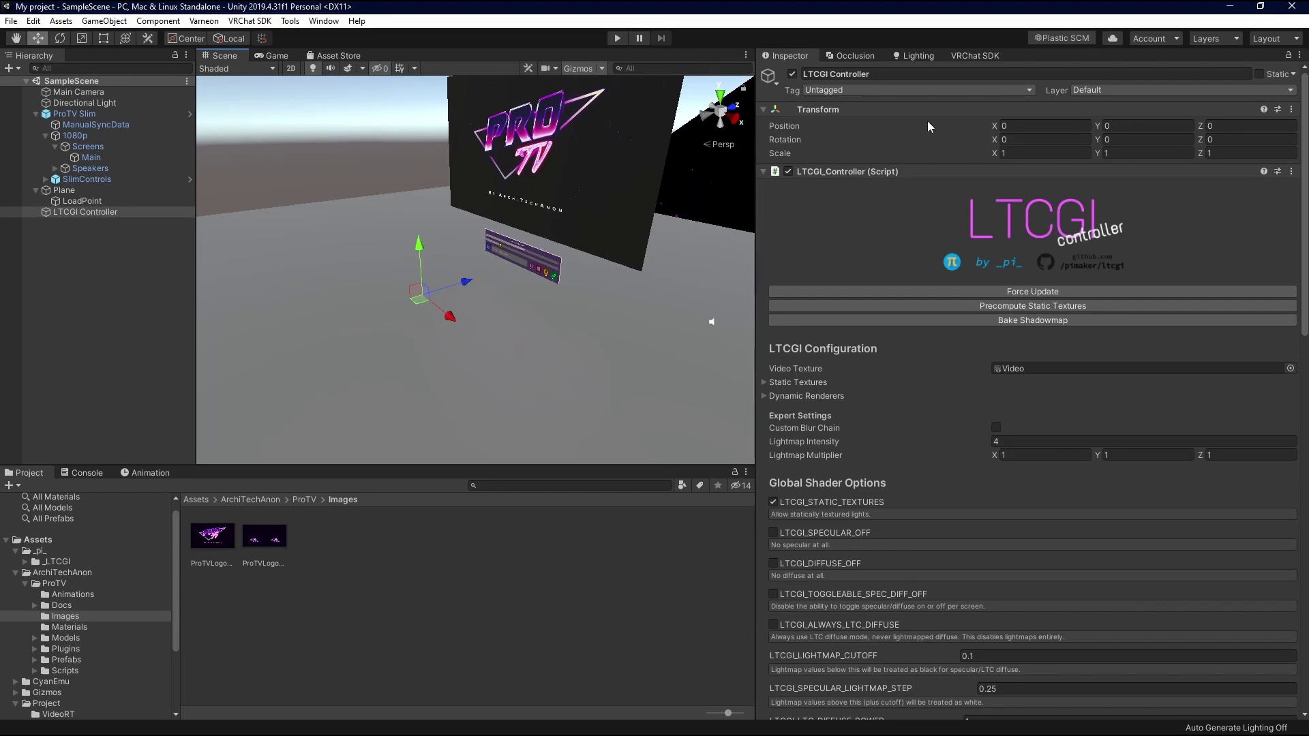
- Auto Fix the video player resync warning, check ProTV Slim's Autoplay URL, and run Build & Test
{"action": "left_click", "coordinate": [988, 60]}
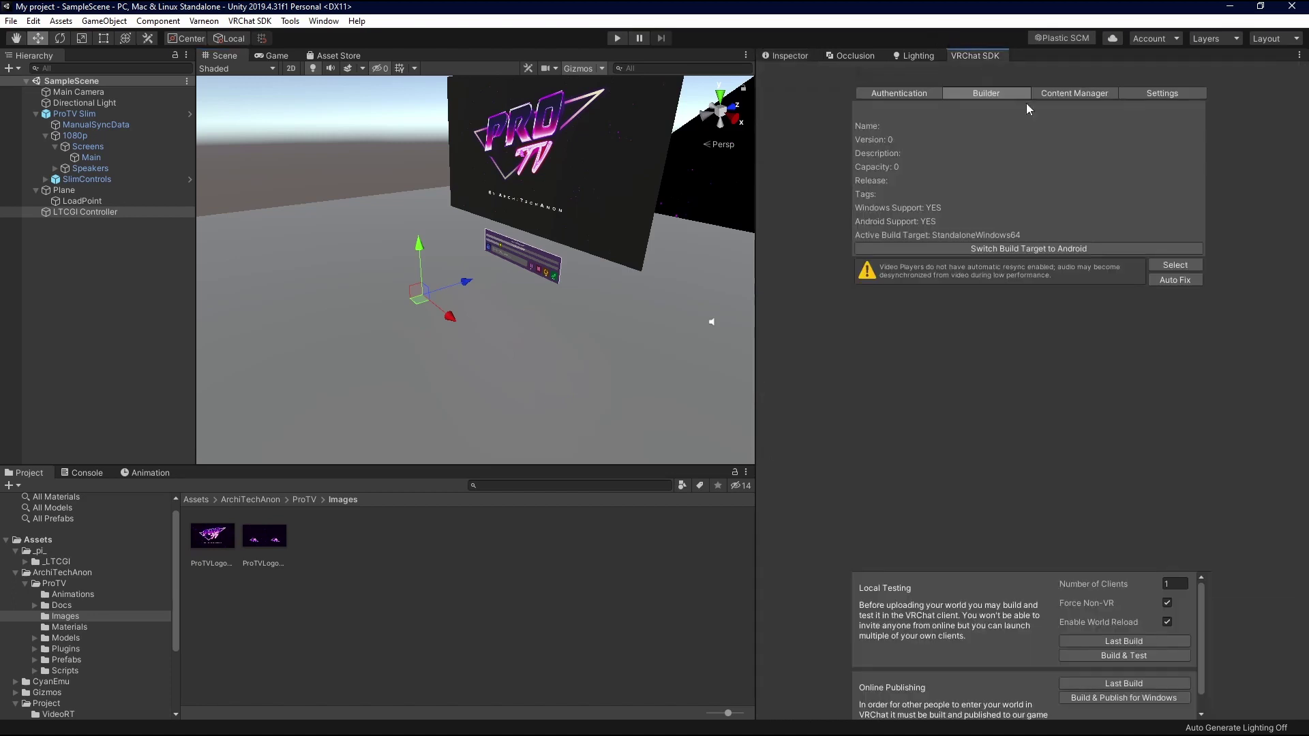
{"action": "left_click", "coordinate": [1166, 280]}
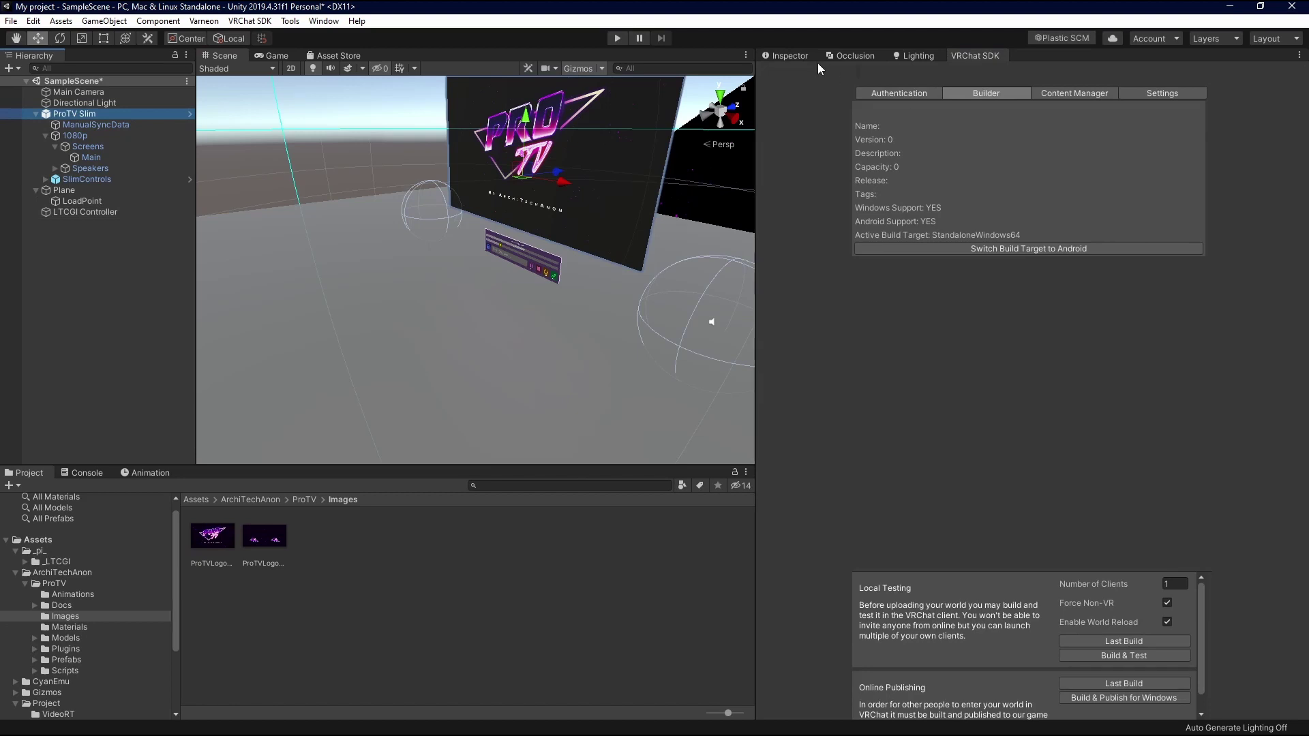
{"action": "left_click", "coordinate": [798, 57]}
{"action": "left_click", "coordinate": [1145, 259]}
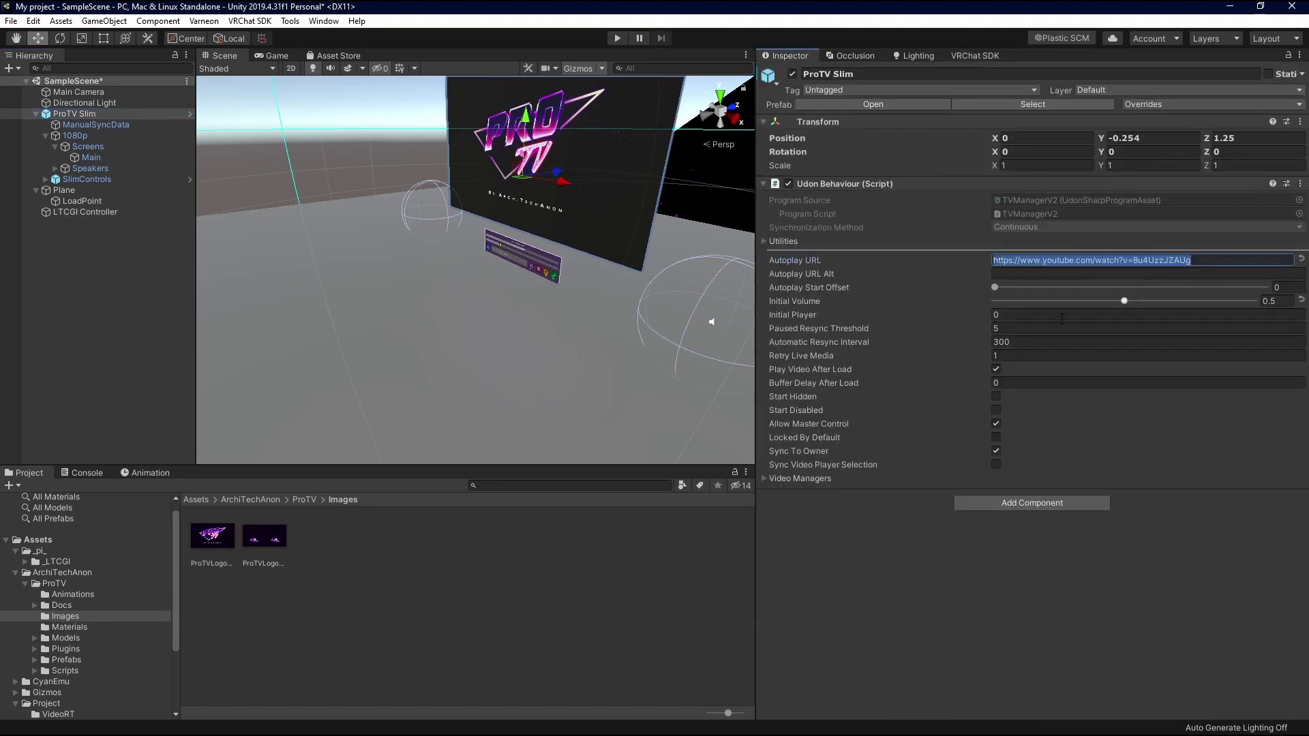
{"action": "left_click", "coordinate": [961, 57]}
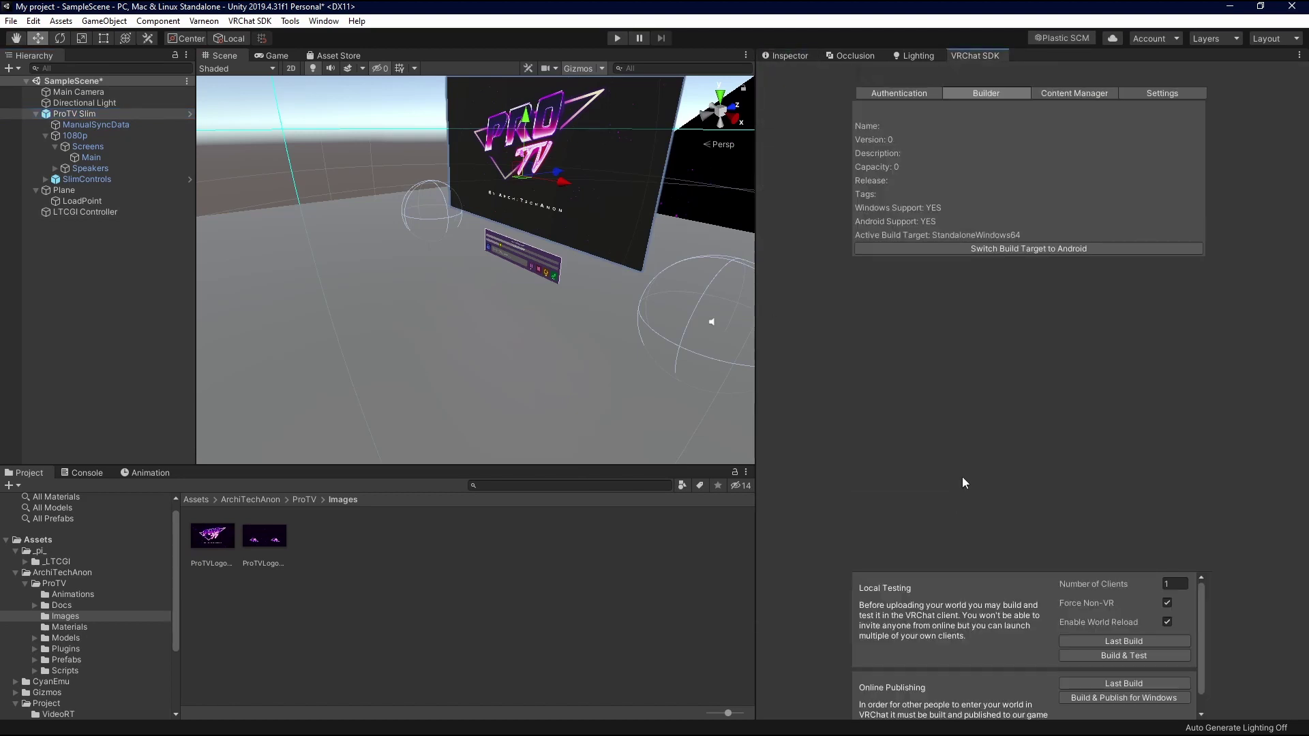
{"action": "right_click_drag", "start_coordinate": [694, 328], "coordinate": [737, 317]}
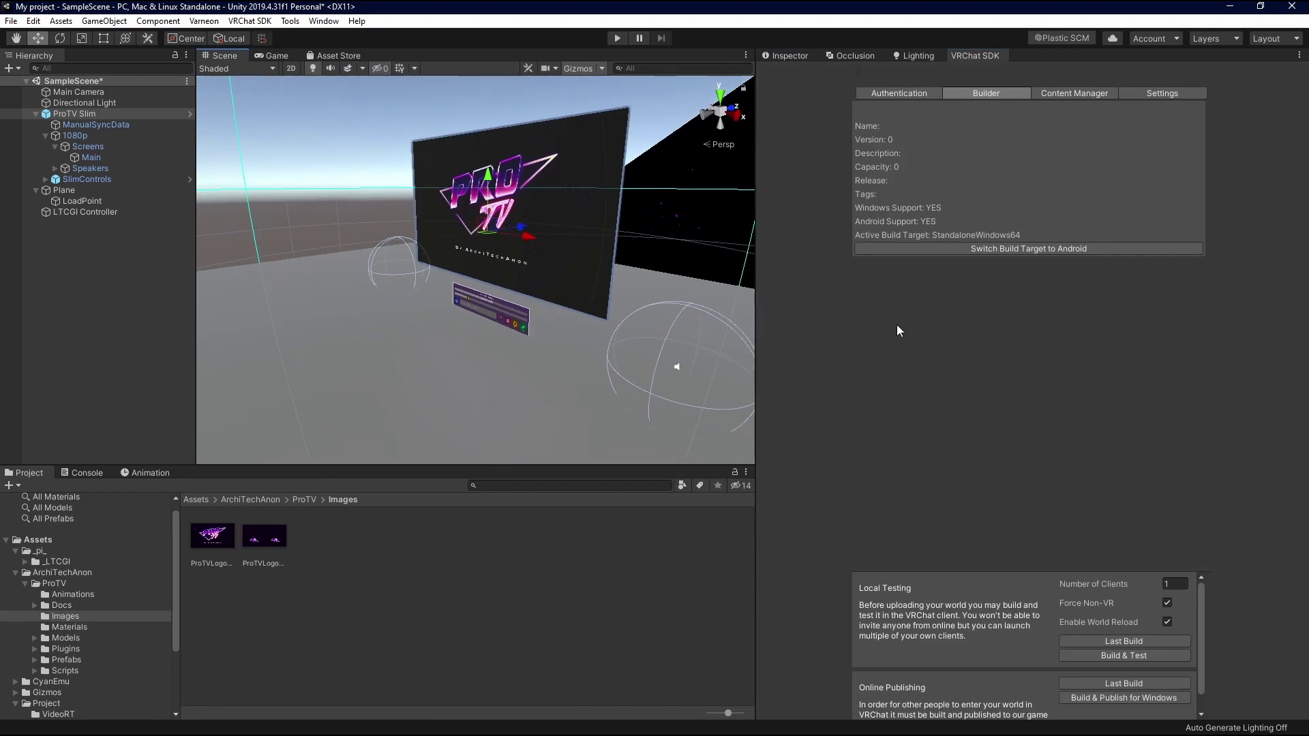
{"action": "left_click", "coordinate": [1122, 657]}
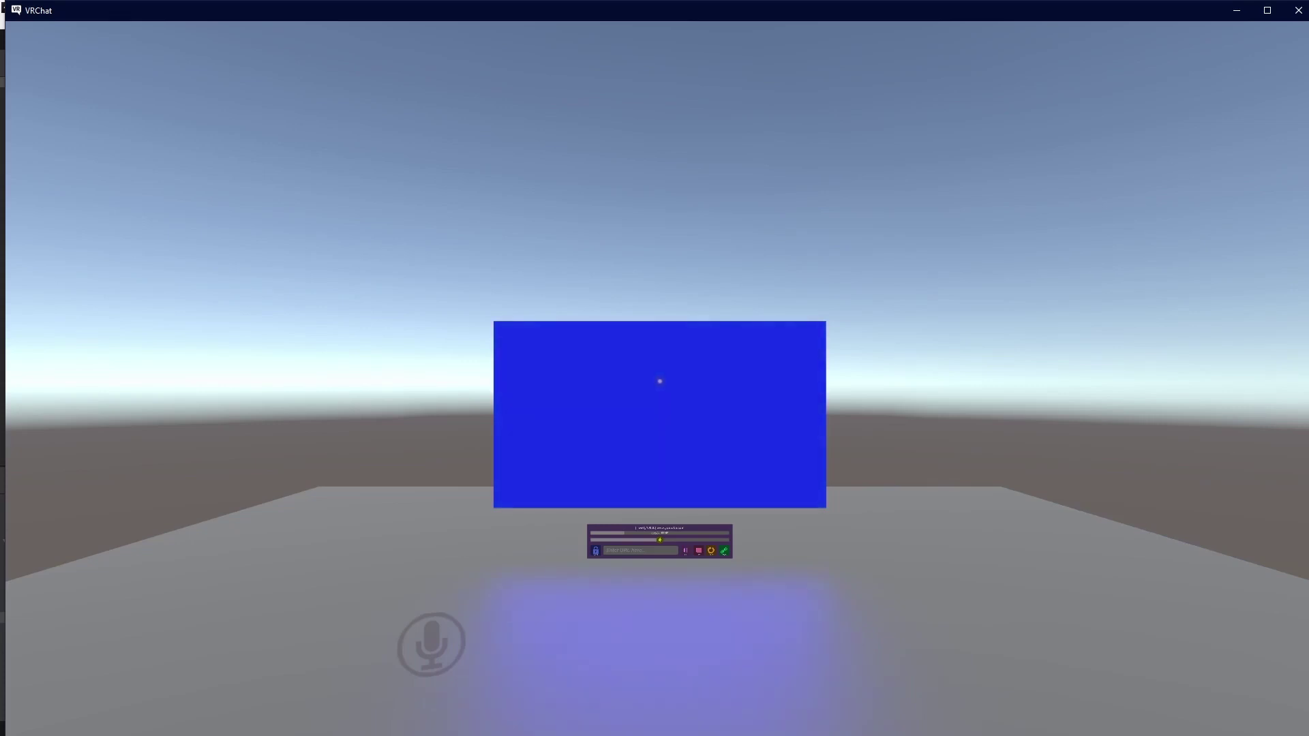
- Walk toward the ProTV screen to watch its green and magenta light on the floor
{"action": "key", "text": "w"}
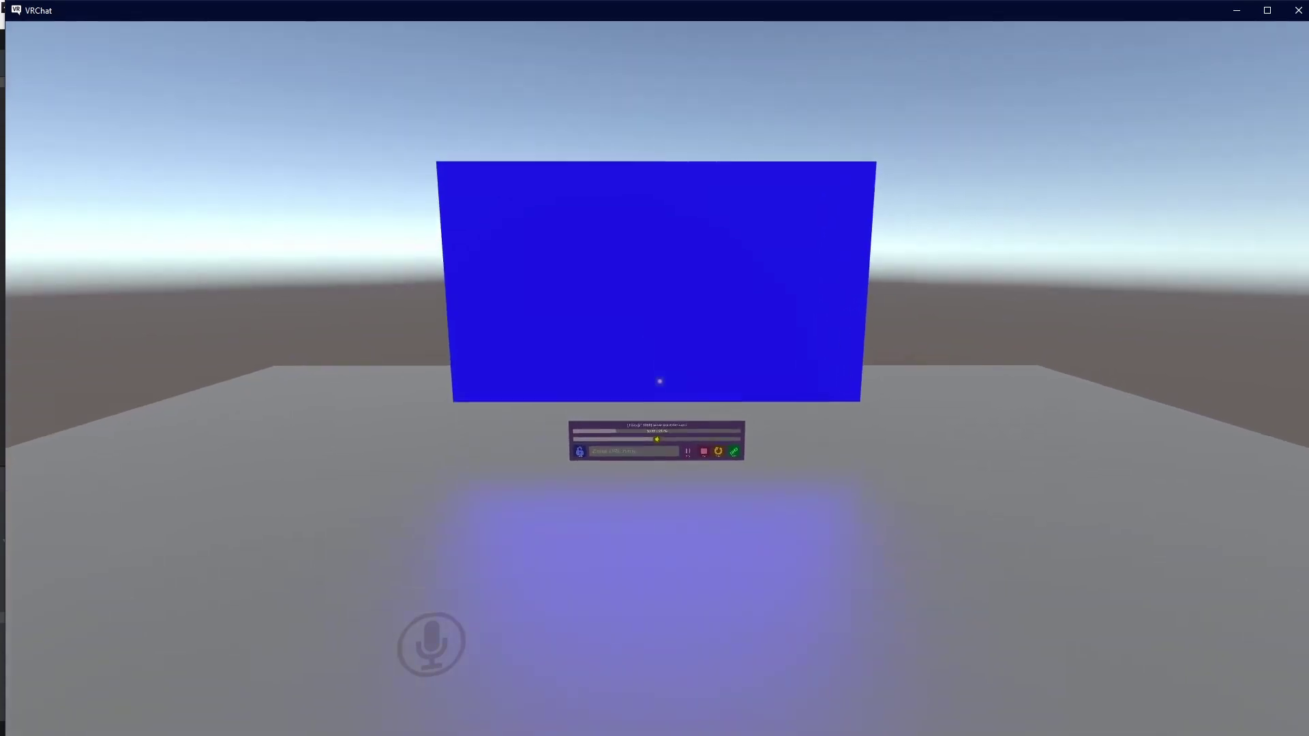